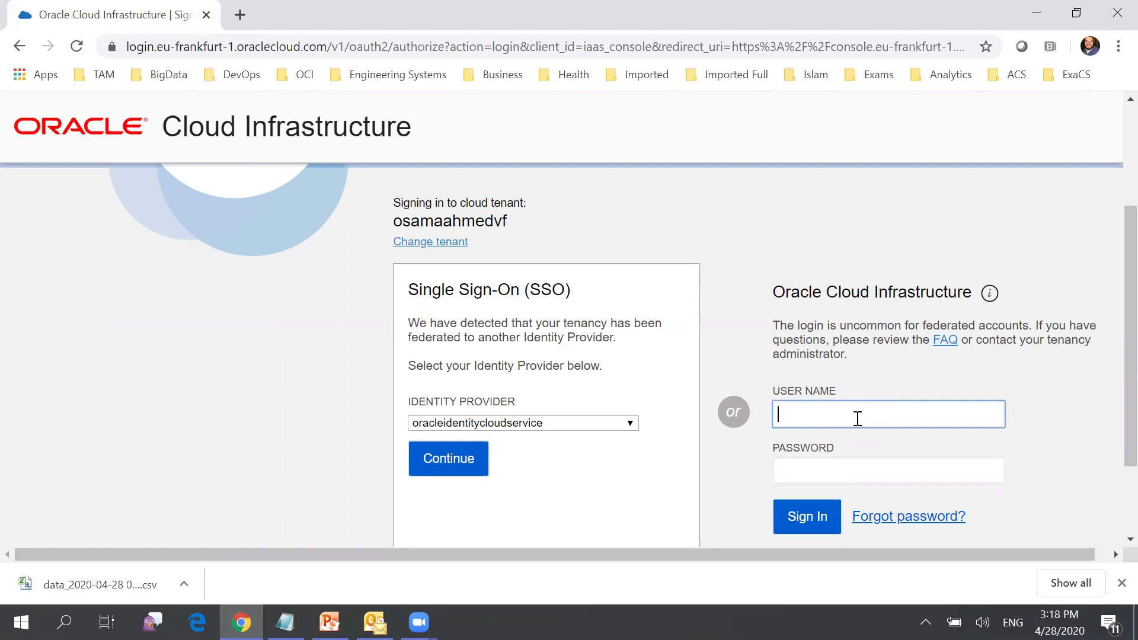
- Sign in directly to Oracle Cloud Infrastructure with the user name ociadmin and the account password
text(ociadmin)
key(Tab)
text(••)
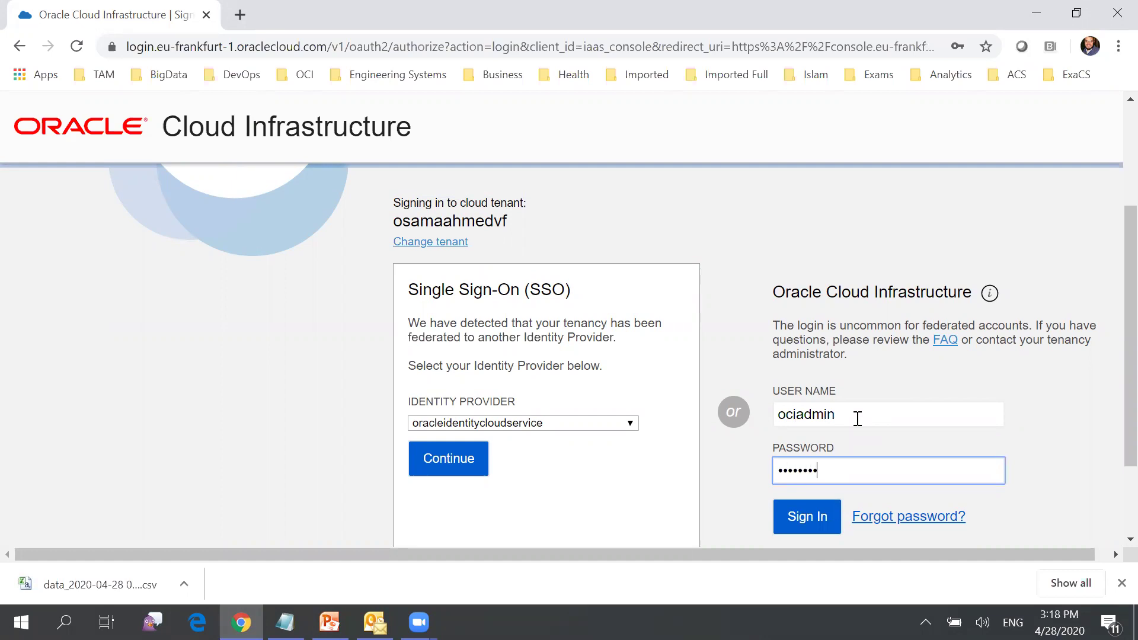
click(804, 519)
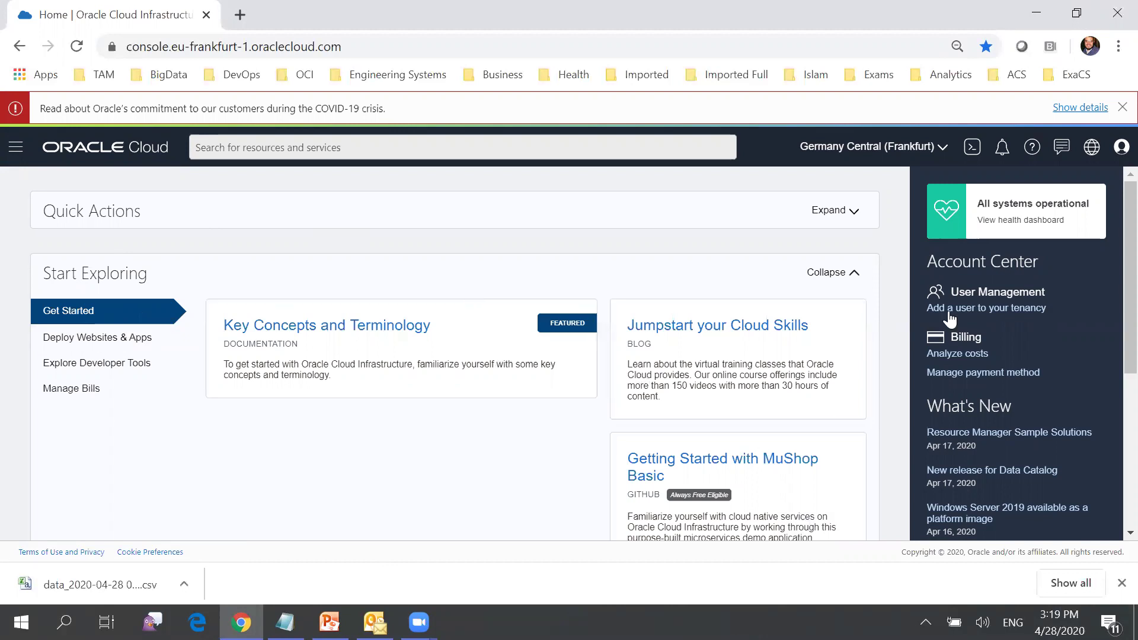
- Look through the console's service categories and open the Compartments page under Identity
click(13, 156)
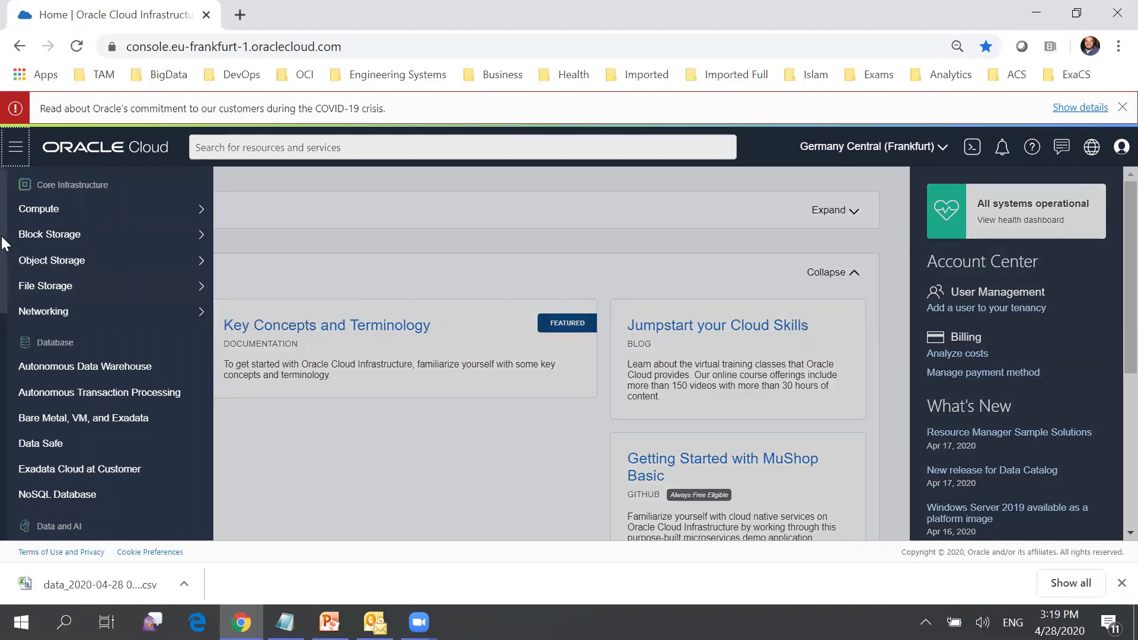
mouse_move(23, 224)
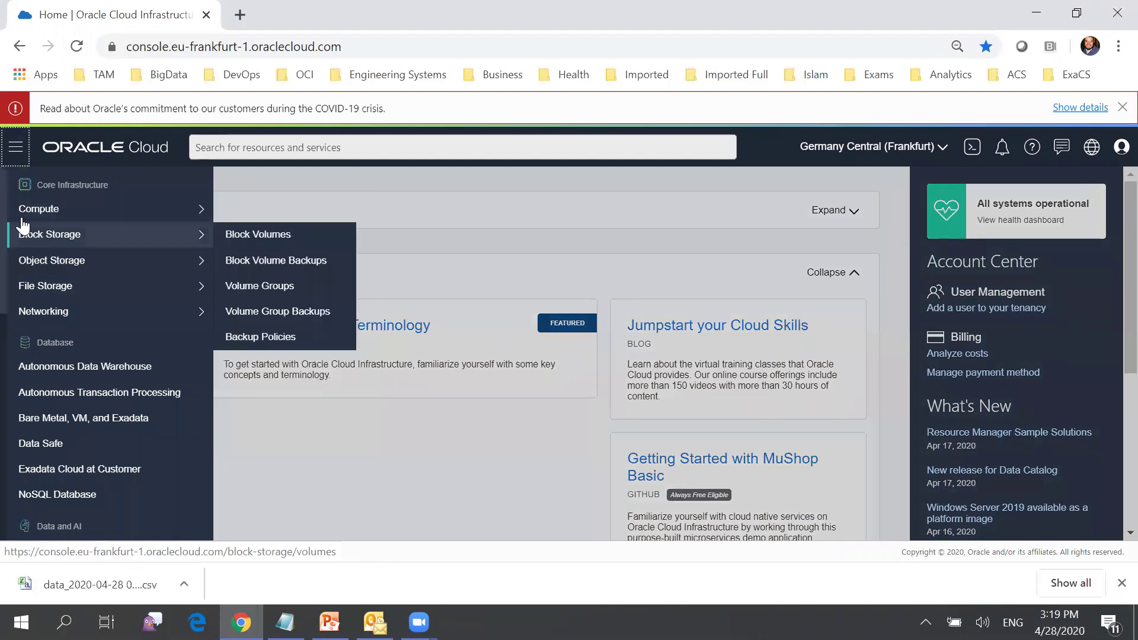
mouse_move(68, 221)
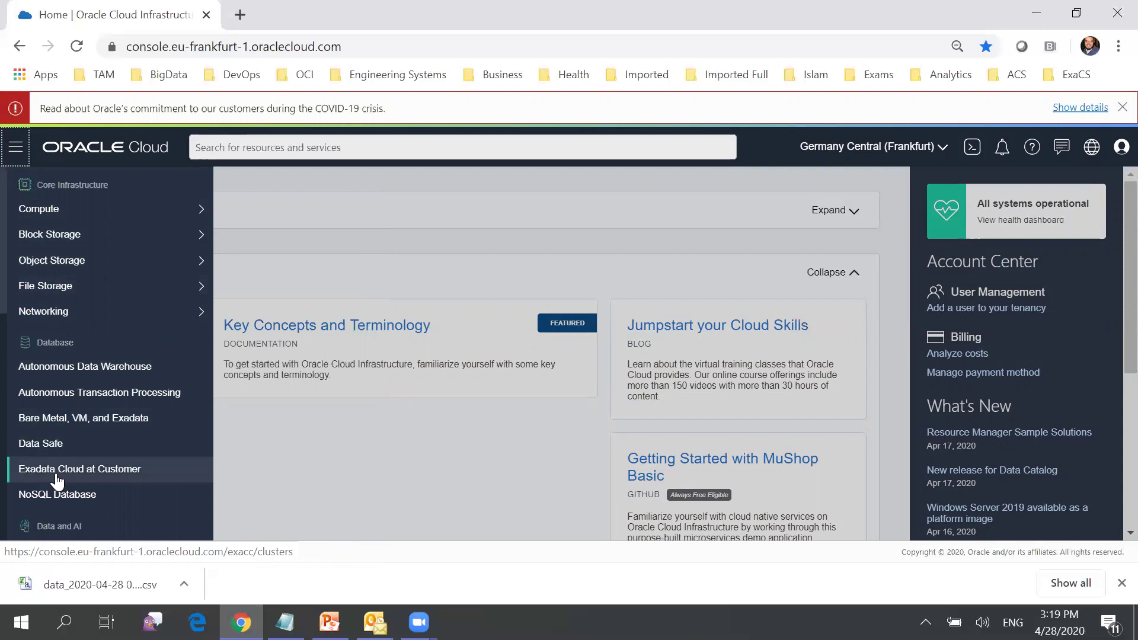
scroll(6, 336, down, 3)
scroll(3, 338, up, 1)
scroll(3, 340, down, 1)
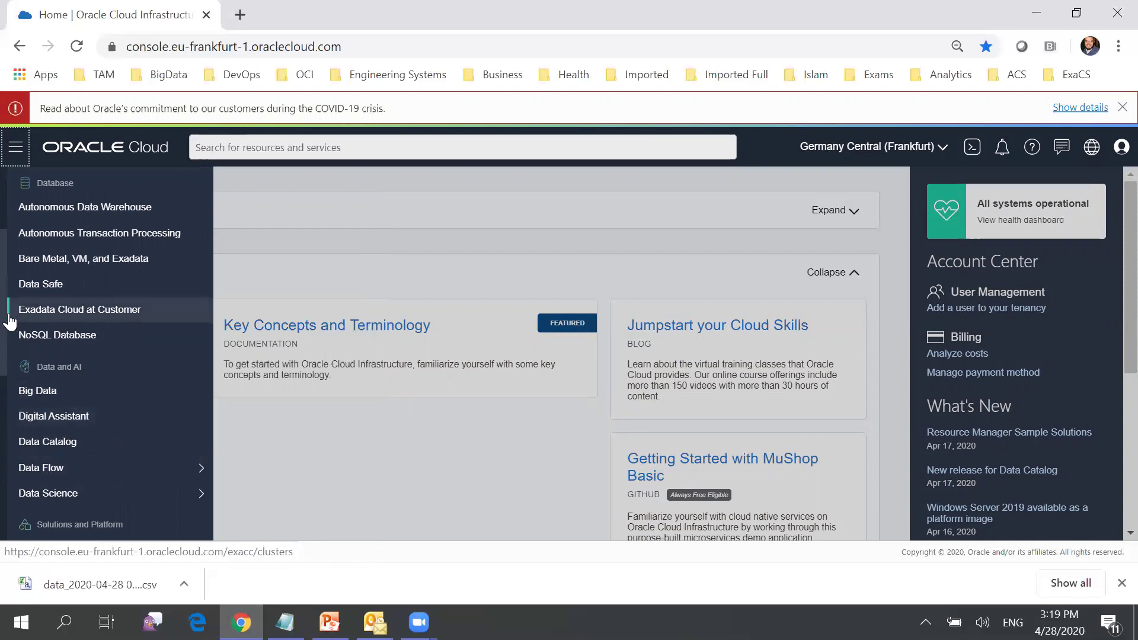
scroll(3, 356, down, 4)
scroll(3, 405, up, 2)
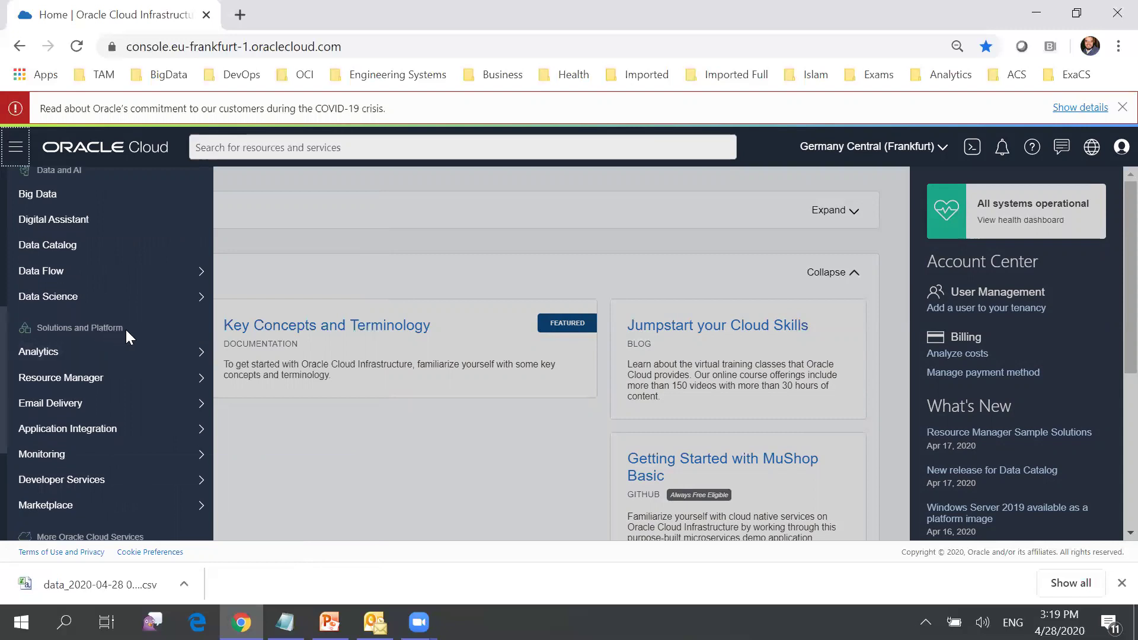
mouse_move(69, 405)
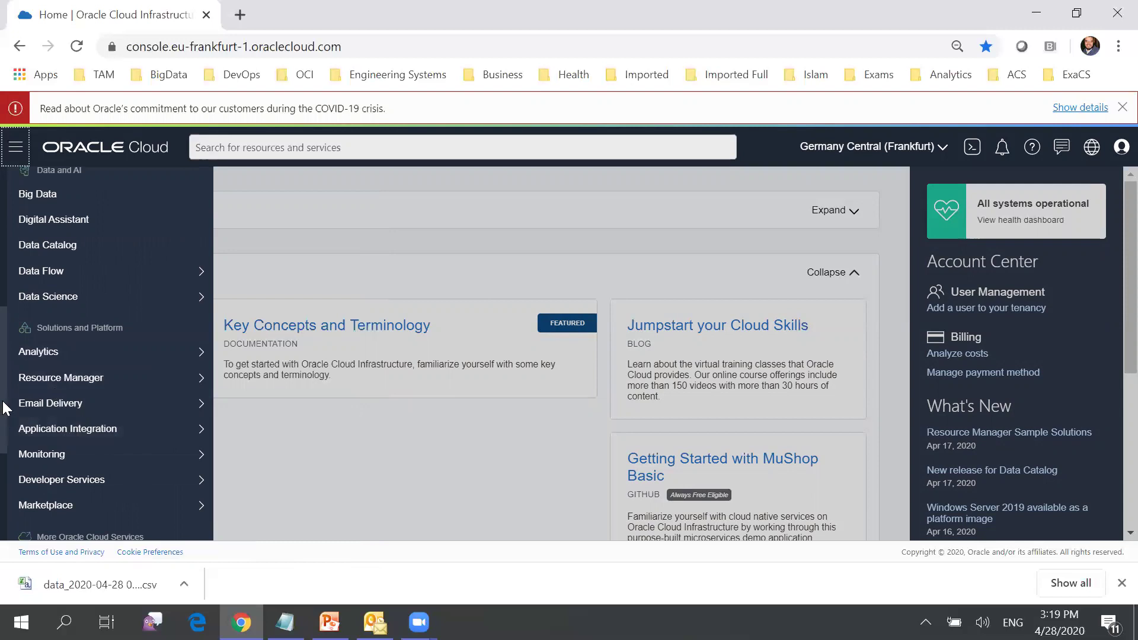
drag(2, 412, 2, 502)
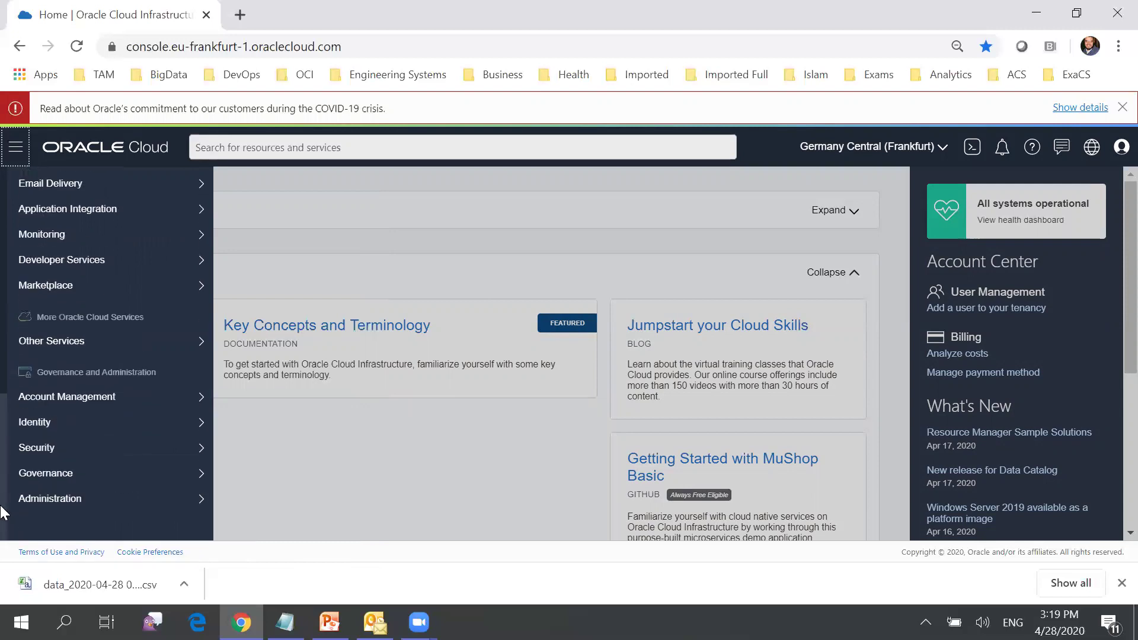
mouse_move(133, 427)
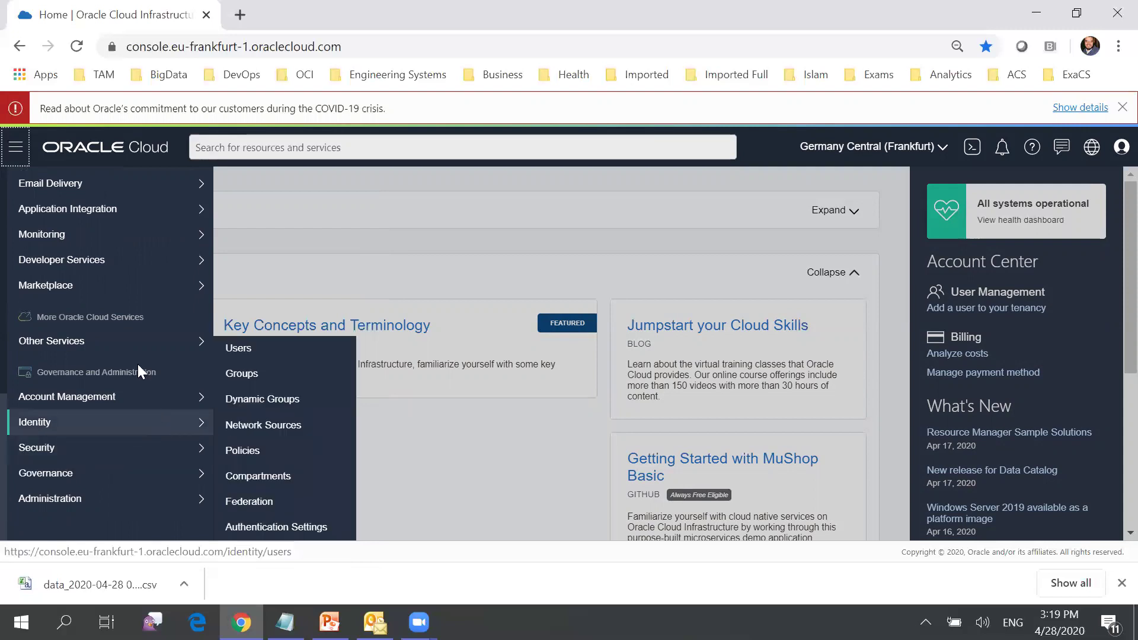
mouse_move(46, 428)
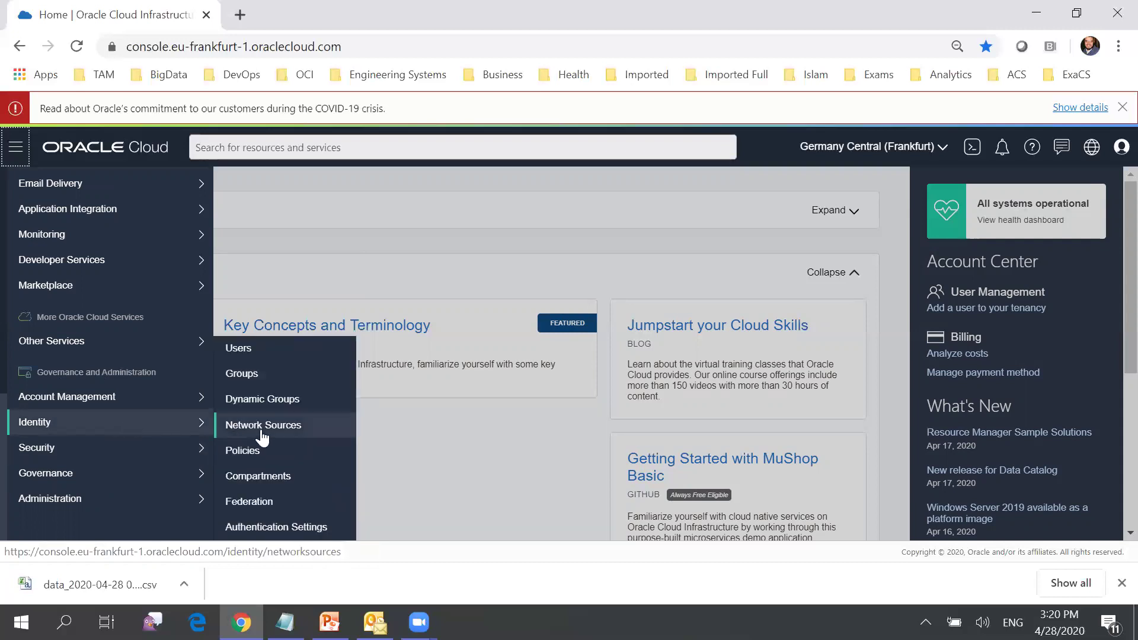
click(273, 478)
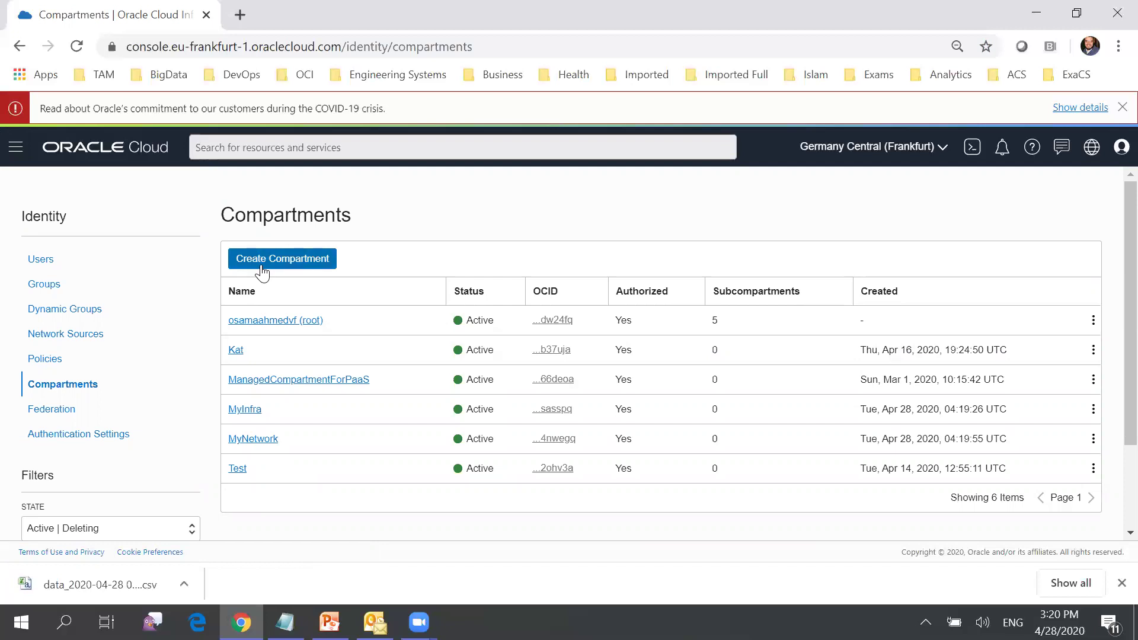
- Create a compartment named NetComp under the root, described as "Network Compartment", checking the name in the PowerPoint solution diagram
click(262, 272)
click(381, 277)
click(329, 623)
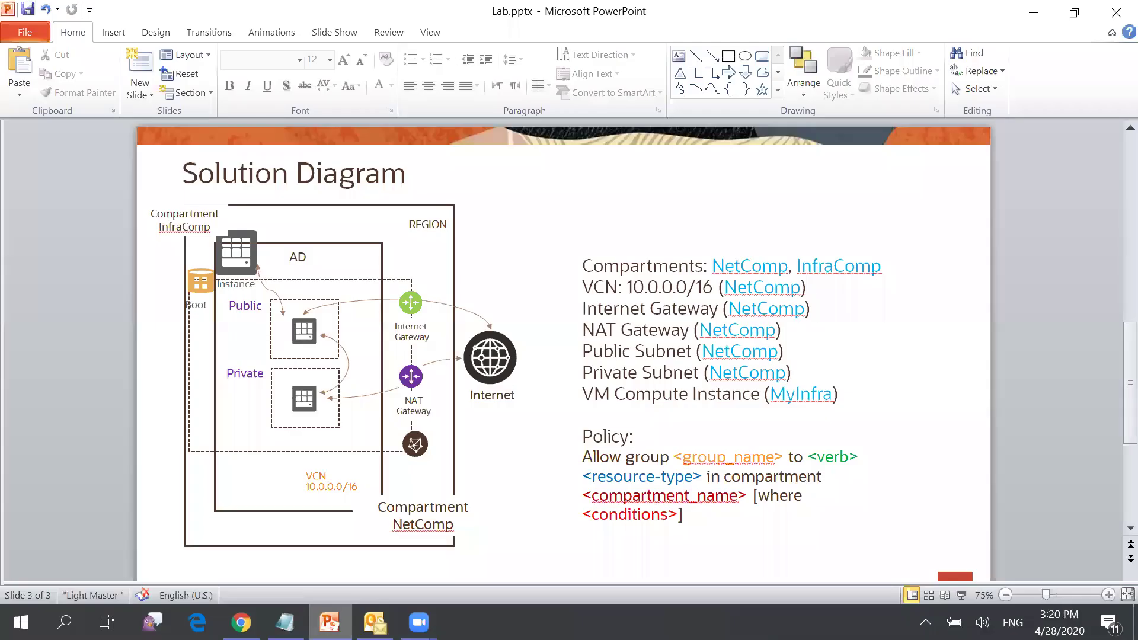
key(alt+Tab)
text(NetCom)
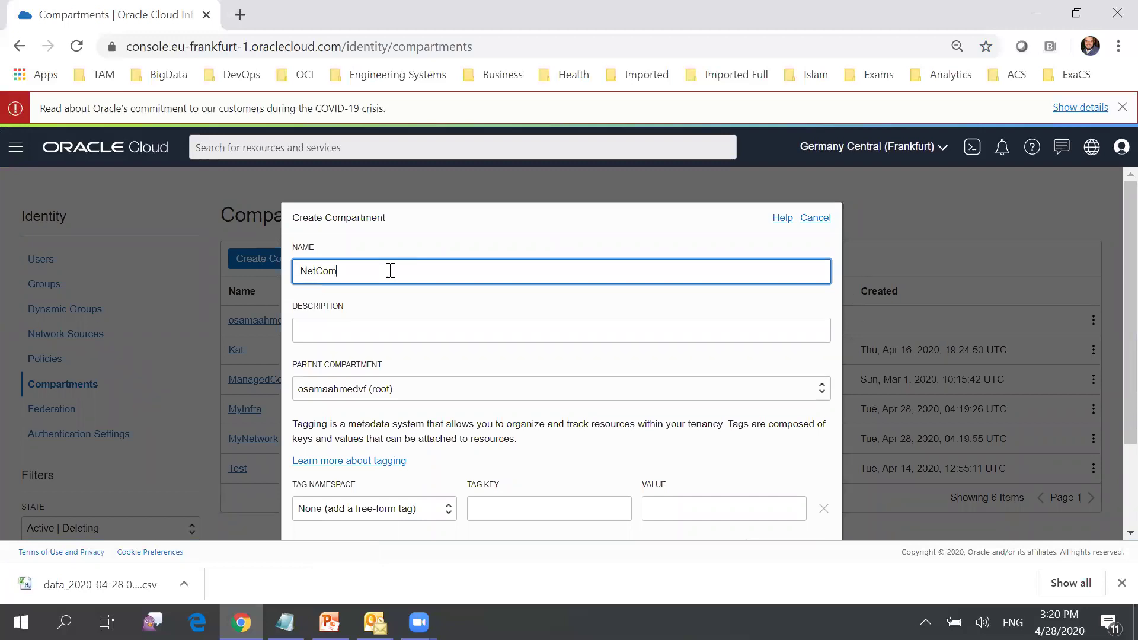
text(p)
click(330, 335)
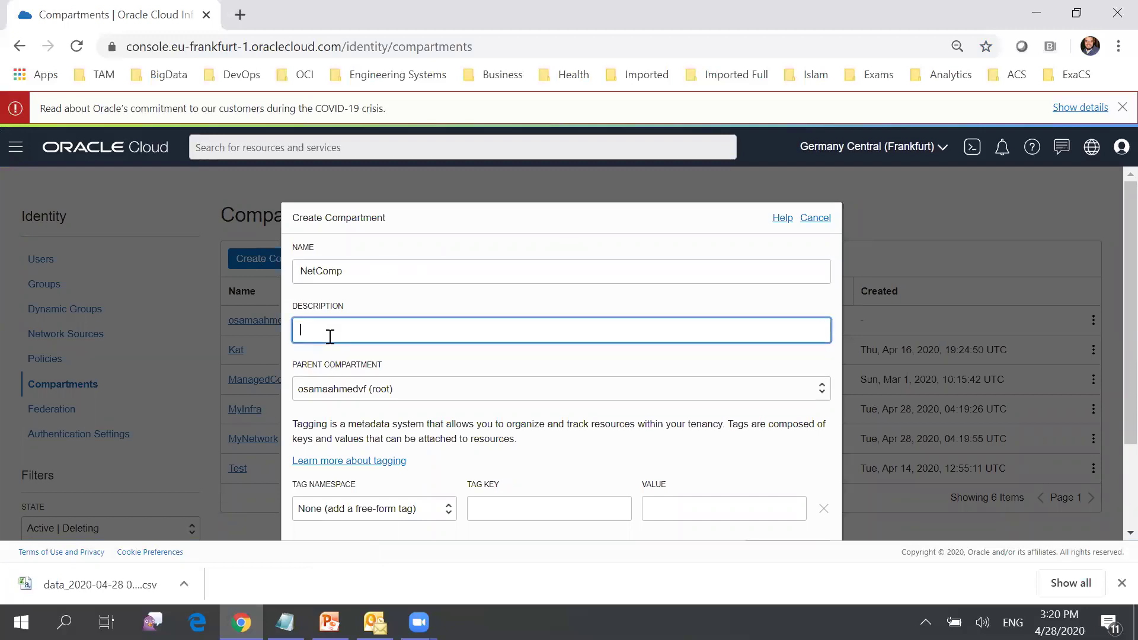
text(Network Compartment)
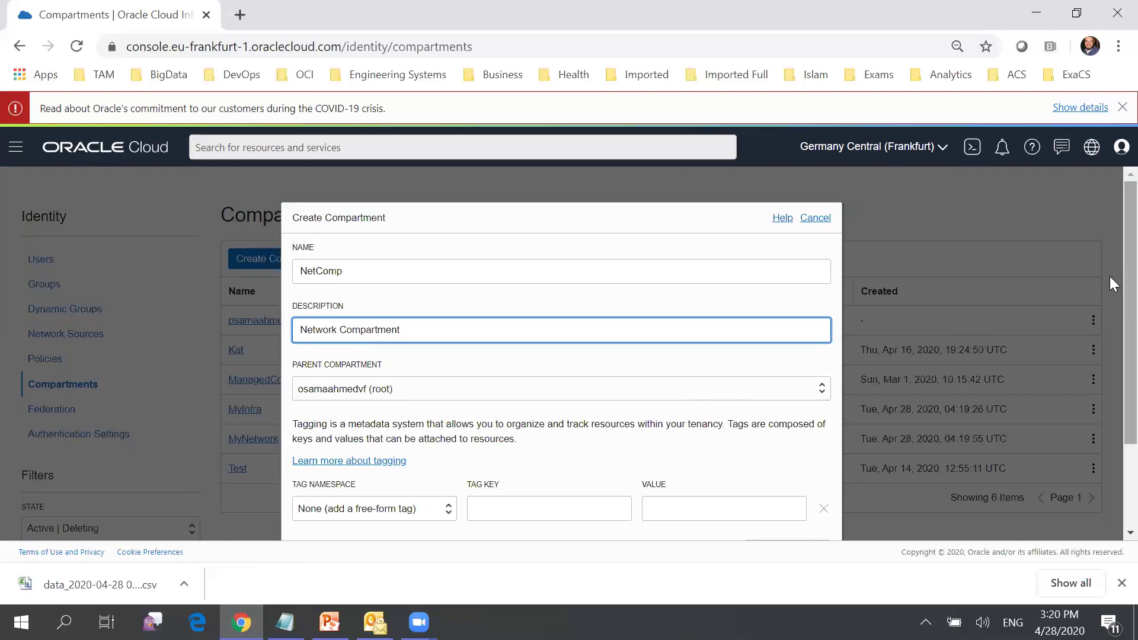
click(1110, 296)
scroll(1110, 316, down, 1)
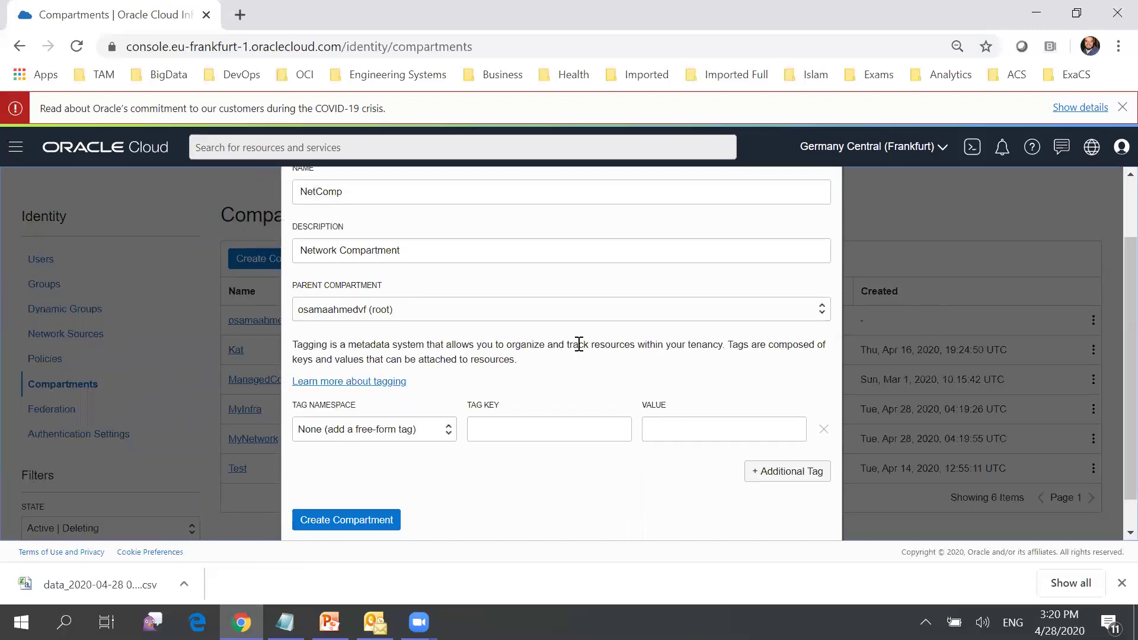
click(361, 525)
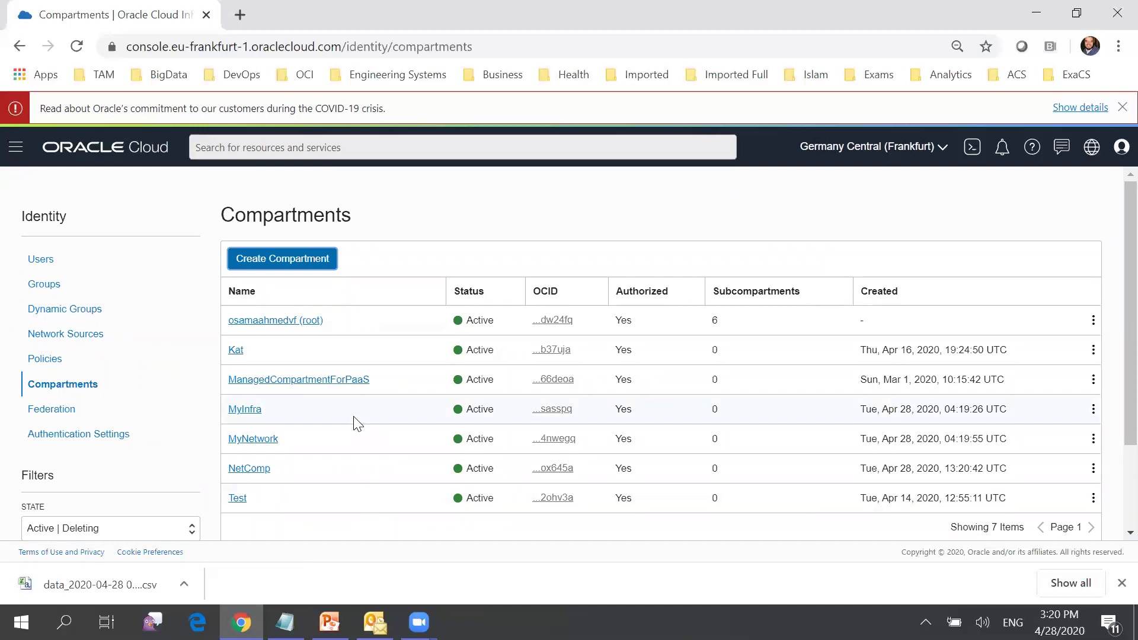
- Create a second compartment named InfraComp under the root with the description "Infrastructure Compartment"
click(288, 264)
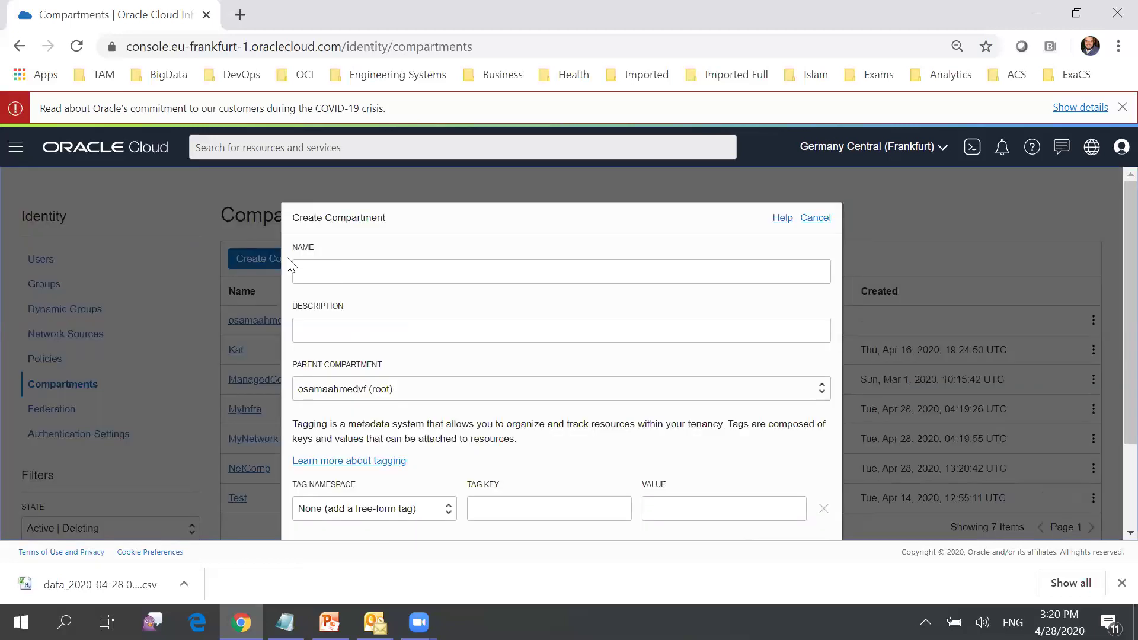
click(406, 274)
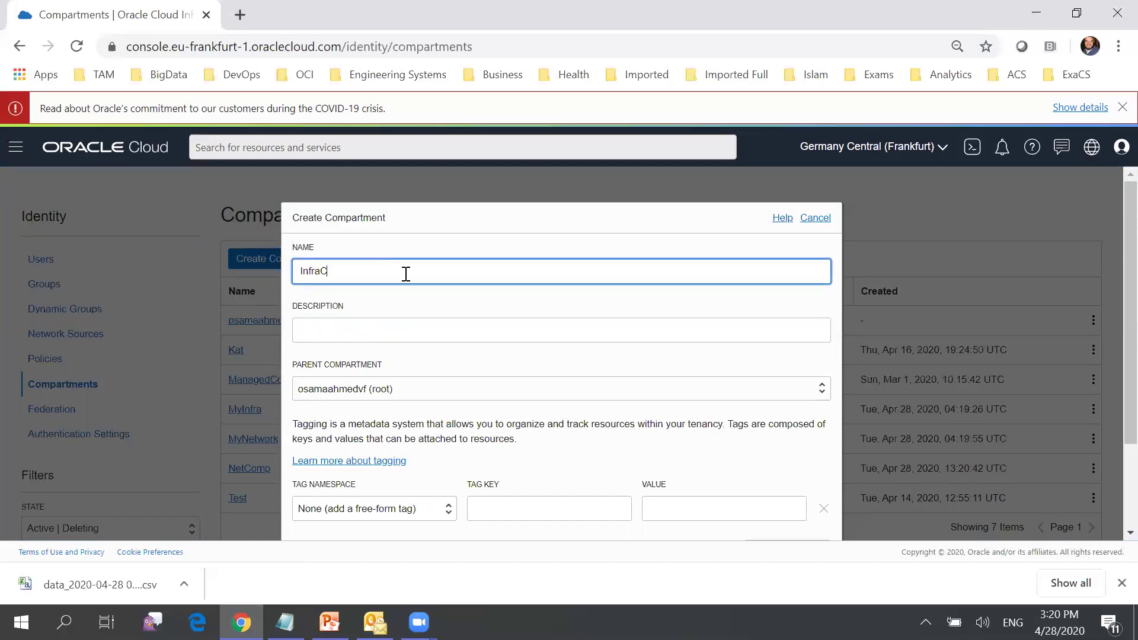
text(InfraComp)
click(353, 329)
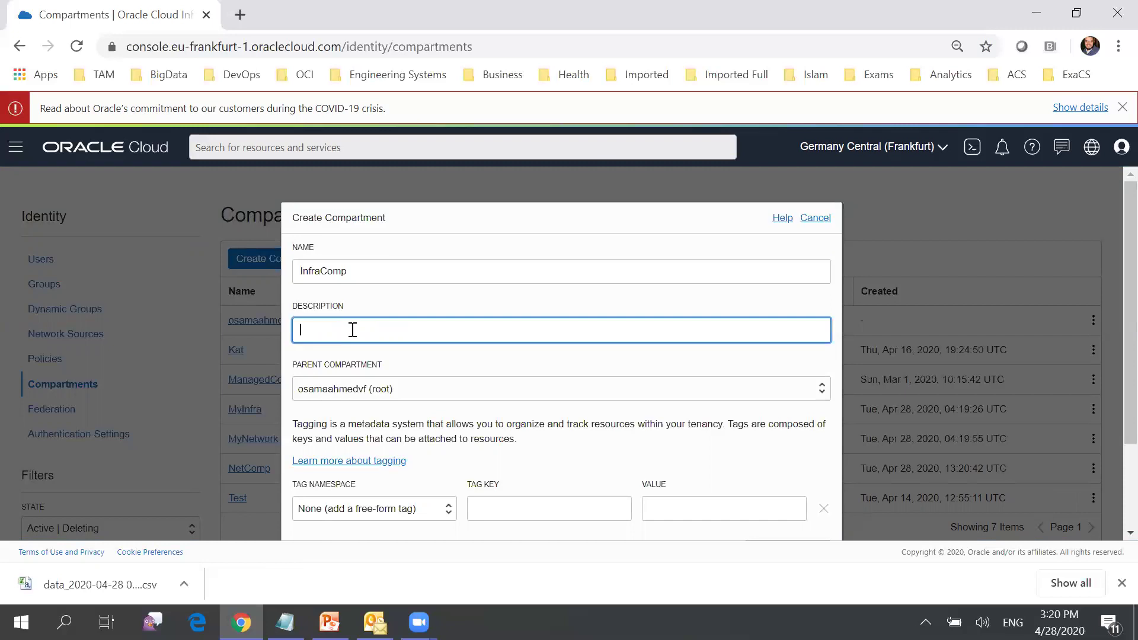
text(Infrastrtucture)
right_click(353, 329)
click(410, 64)
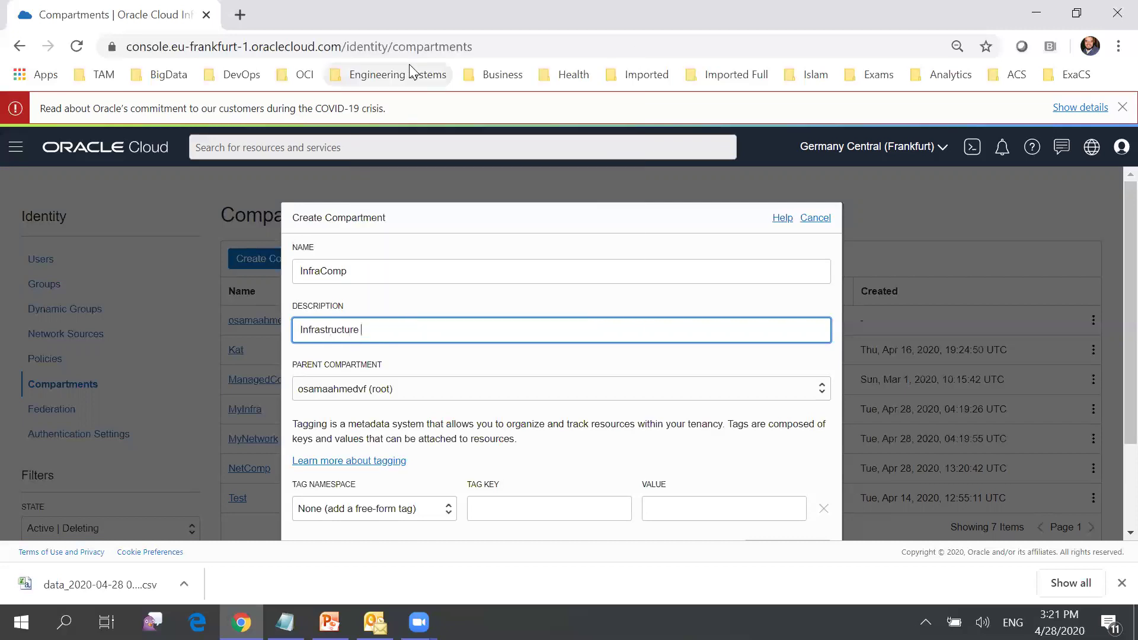
text(Compartment)
click(1110, 232)
scroll(1109, 313, down, 2)
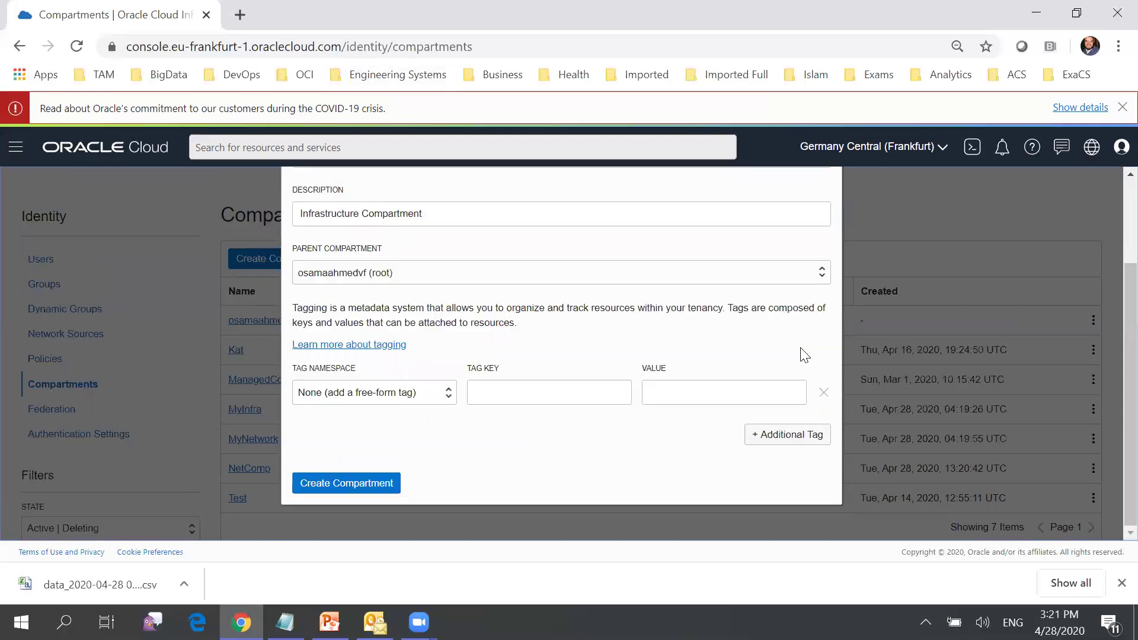
click(363, 481)
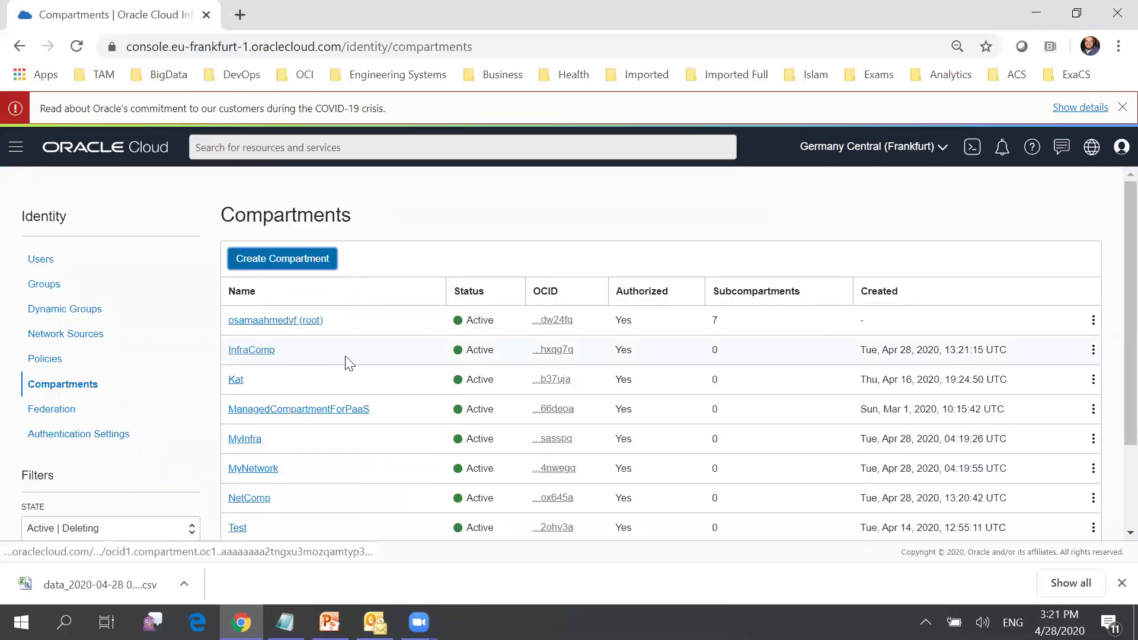
click(270, 356)
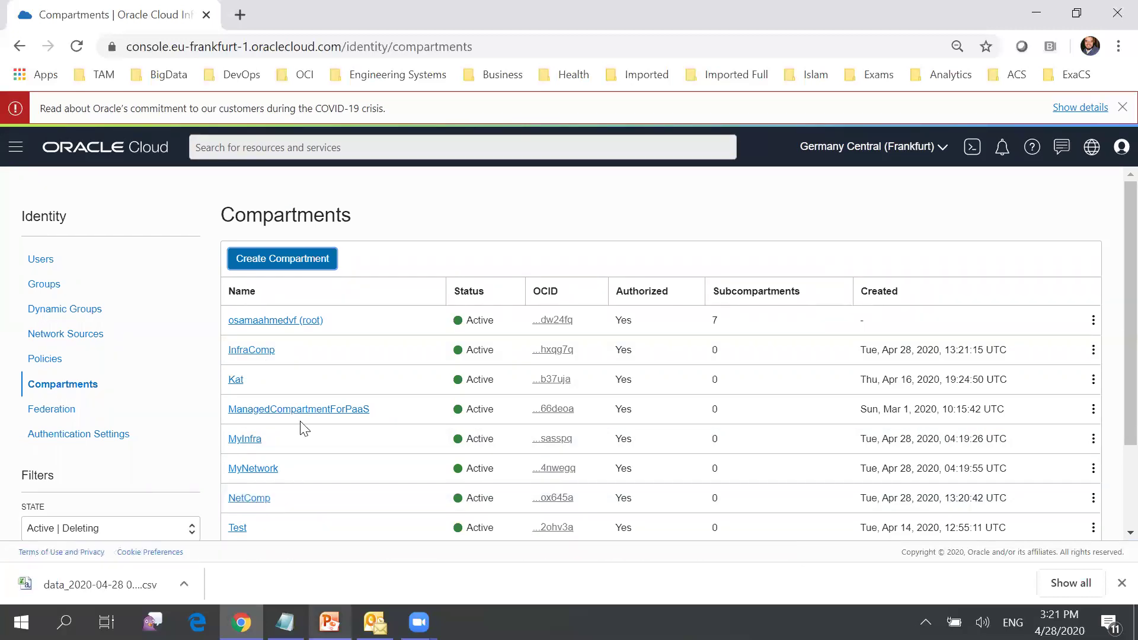
- Open the Virtual Cloud Networks page of the Networking service
click(14, 149)
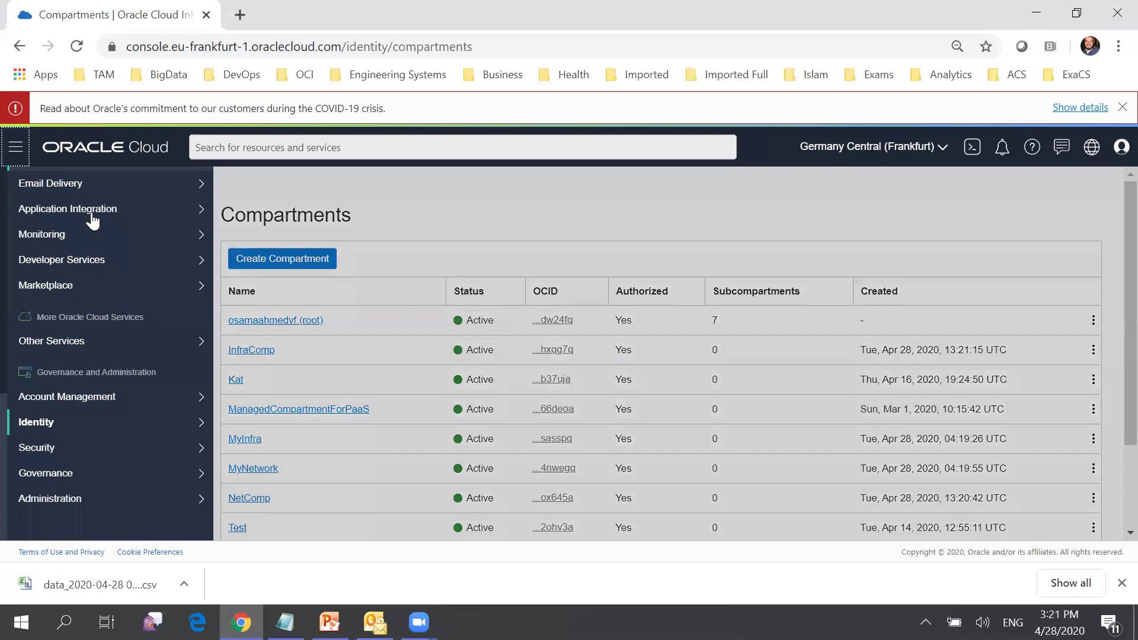
scroll(3, 332, up, 4)
scroll(4, 272, up, 6)
scroll(3, 214, down, 1)
scroll(4, 215, up, 1)
scroll(3, 214, down, 1)
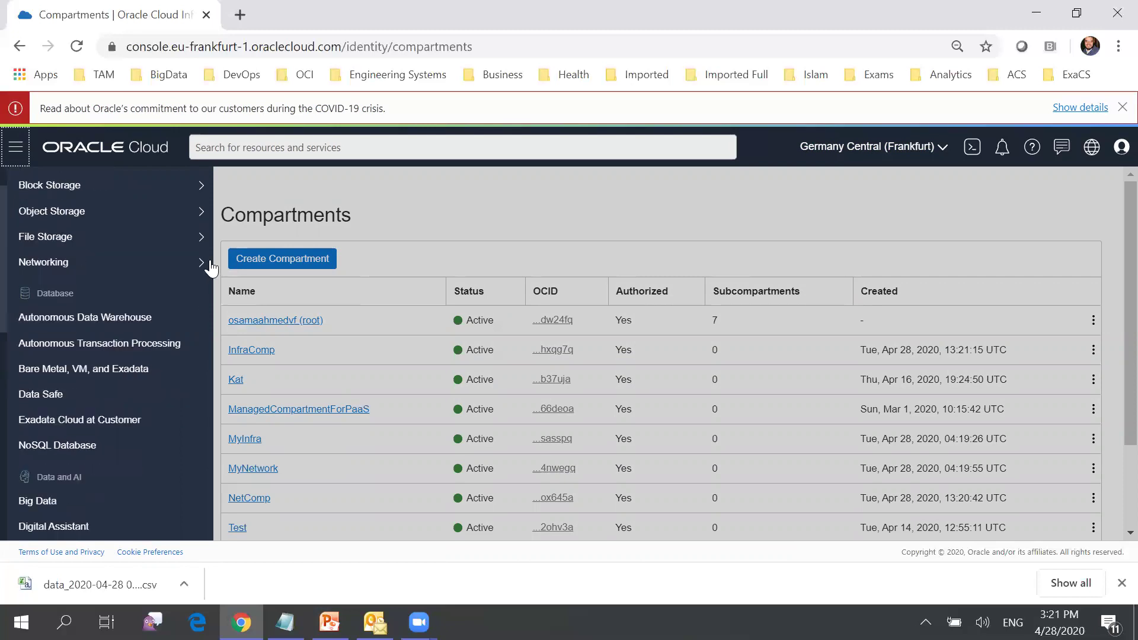
mouse_move(13, 220)
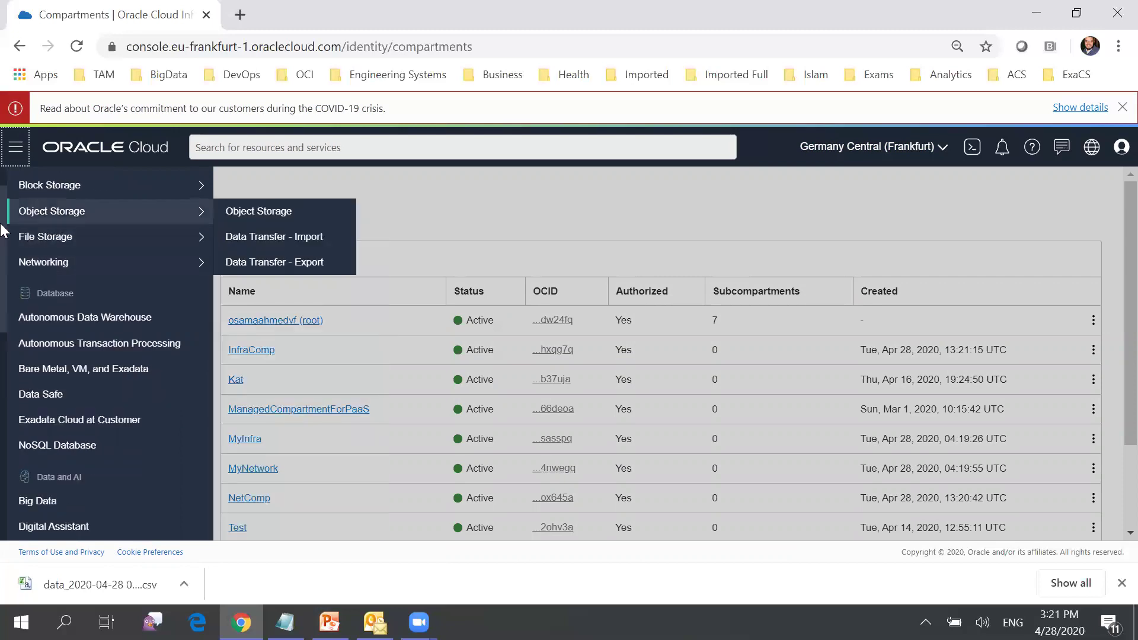
scroll(3, 234, down, 2)
scroll(3, 243, up, 1)
scroll(3, 240, up, 1)
scroll(3, 222, up, 2)
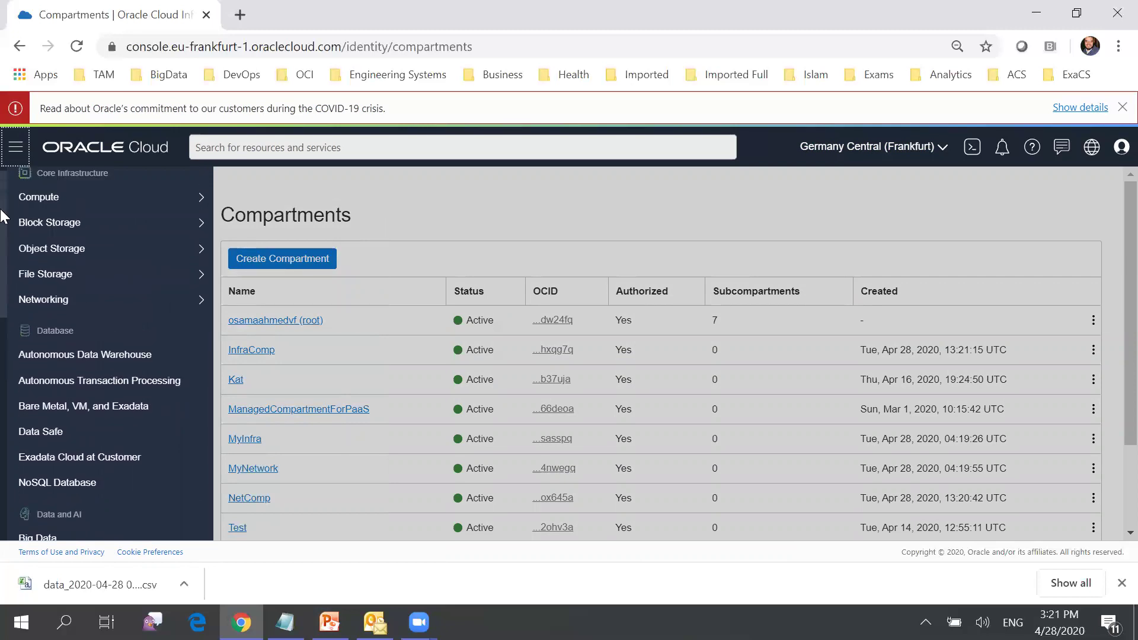
mouse_move(77, 311)
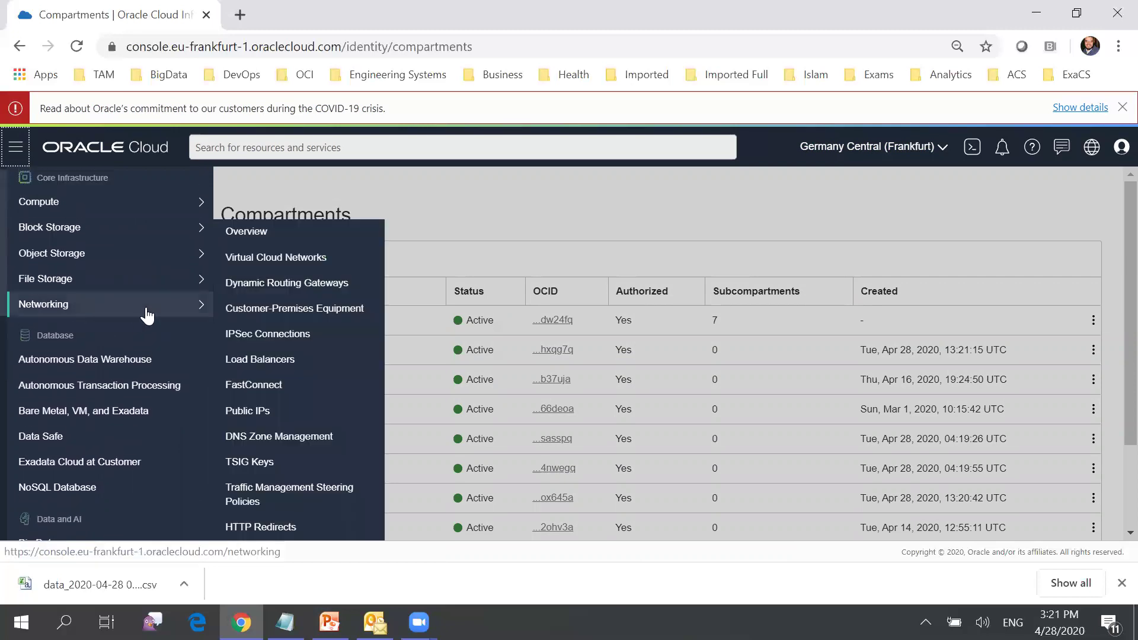
click(299, 256)
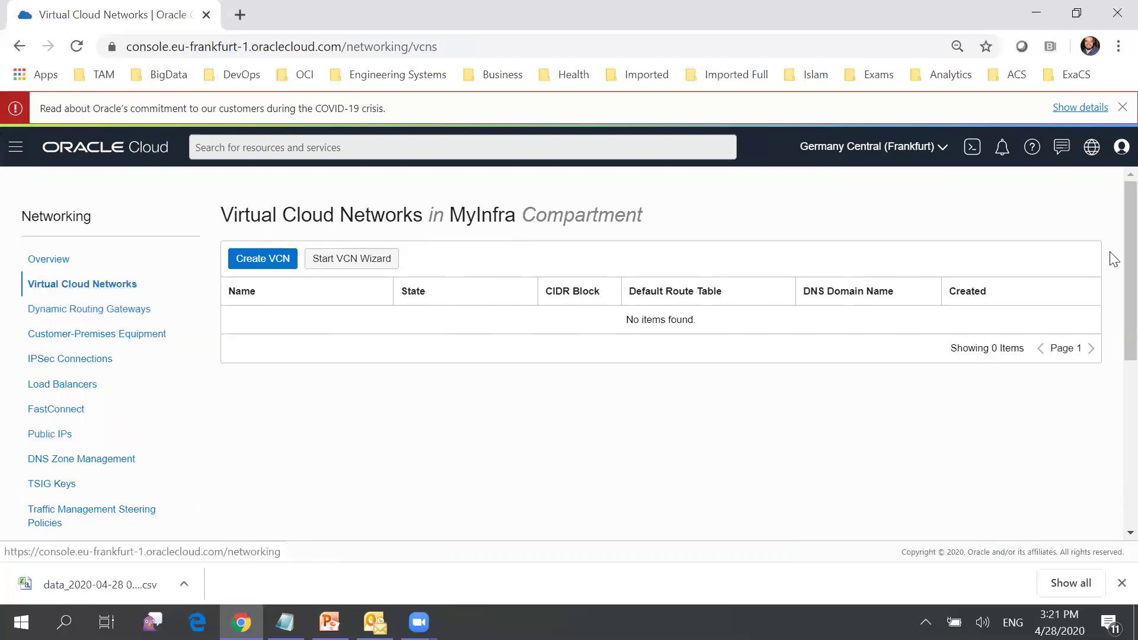
- Set the list scope of the virtual cloud networks to the NetComp compartment
scroll(421, 447, down, 3)
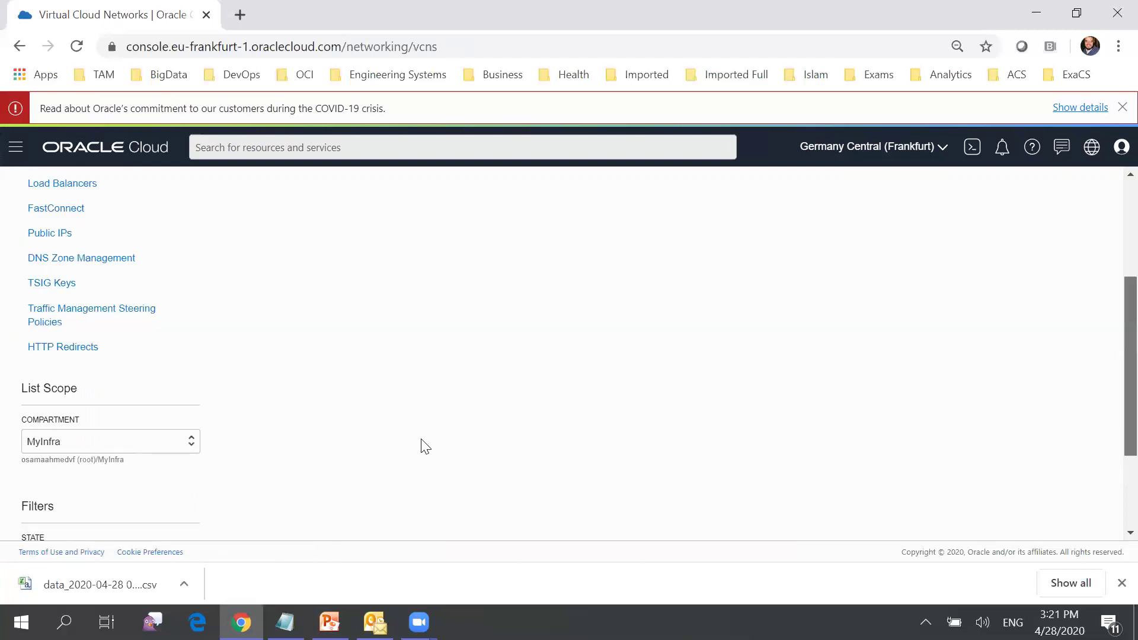
click(186, 445)
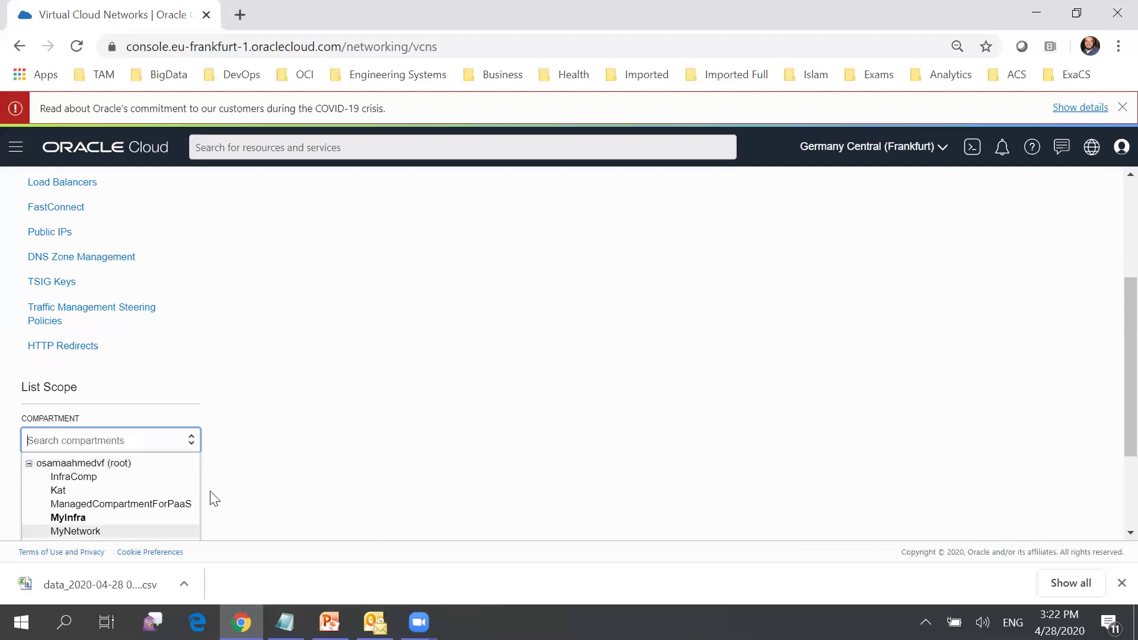
scroll(1114, 356, down, 3)
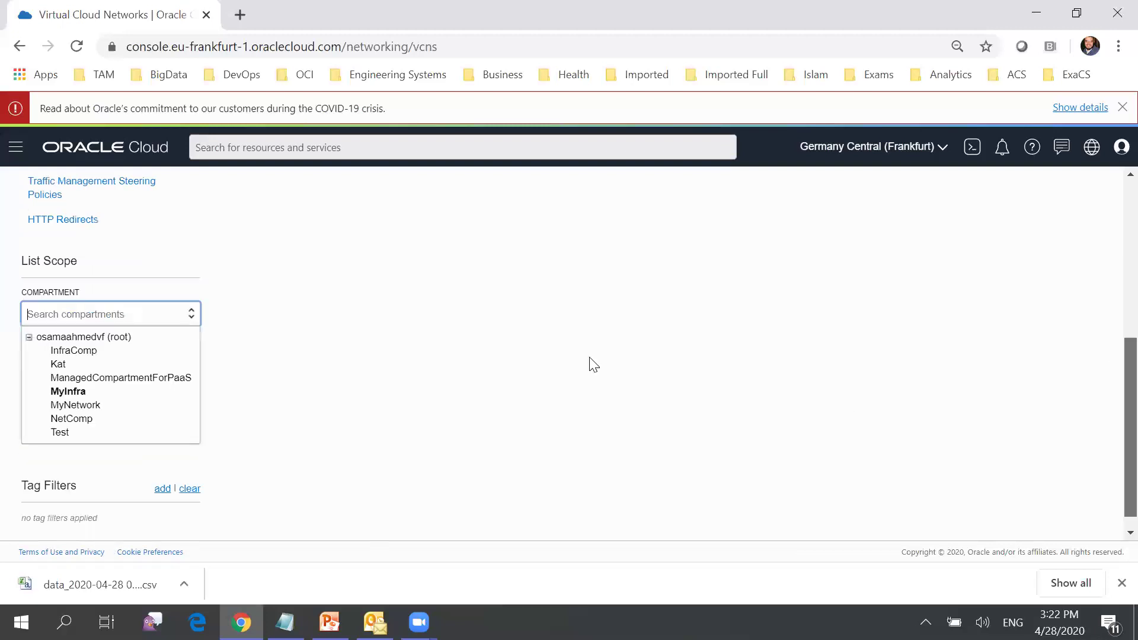
click(77, 418)
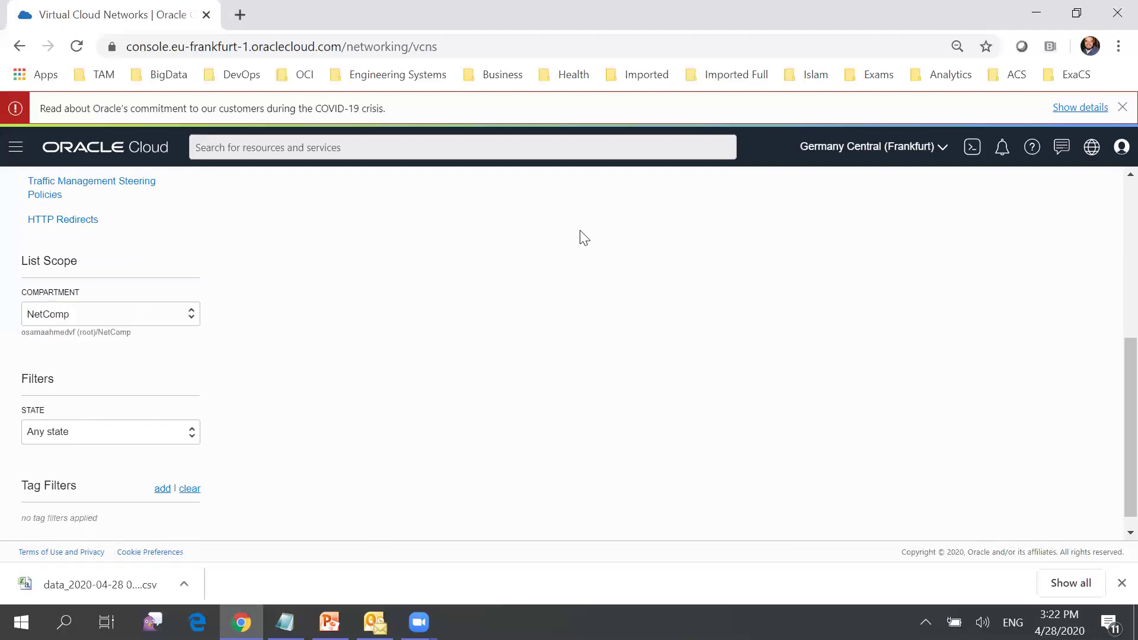
- Start the VCN wizard for a VCN with Internet Connectivity in the NetComp compartment
drag(1115, 350, 1110, 176)
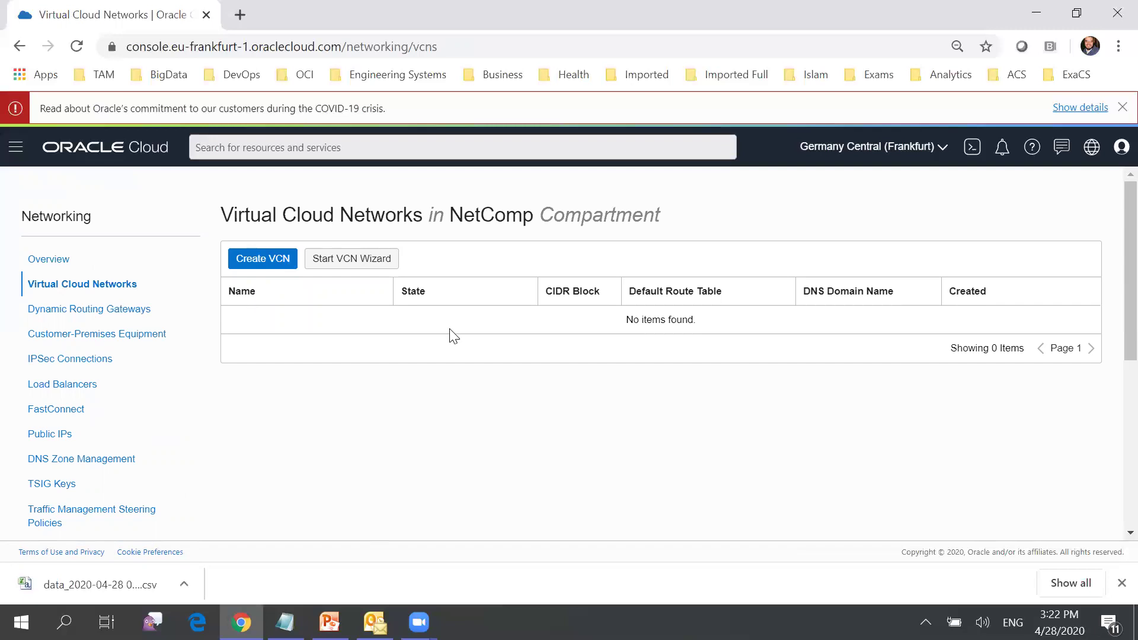
click(371, 264)
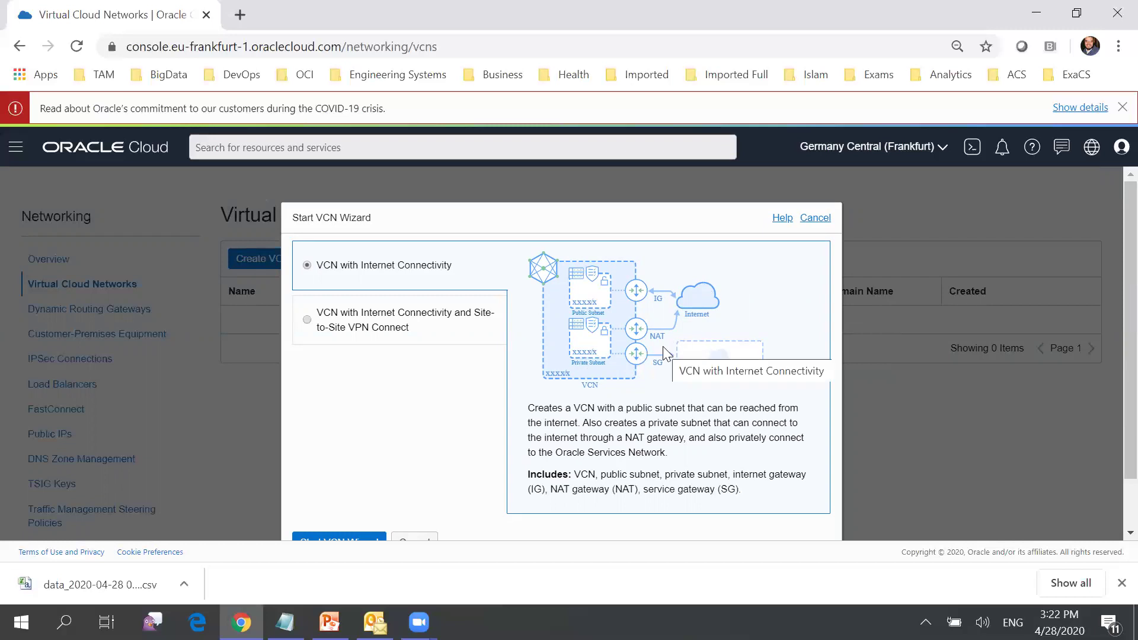
scroll(1110, 369, down, 1)
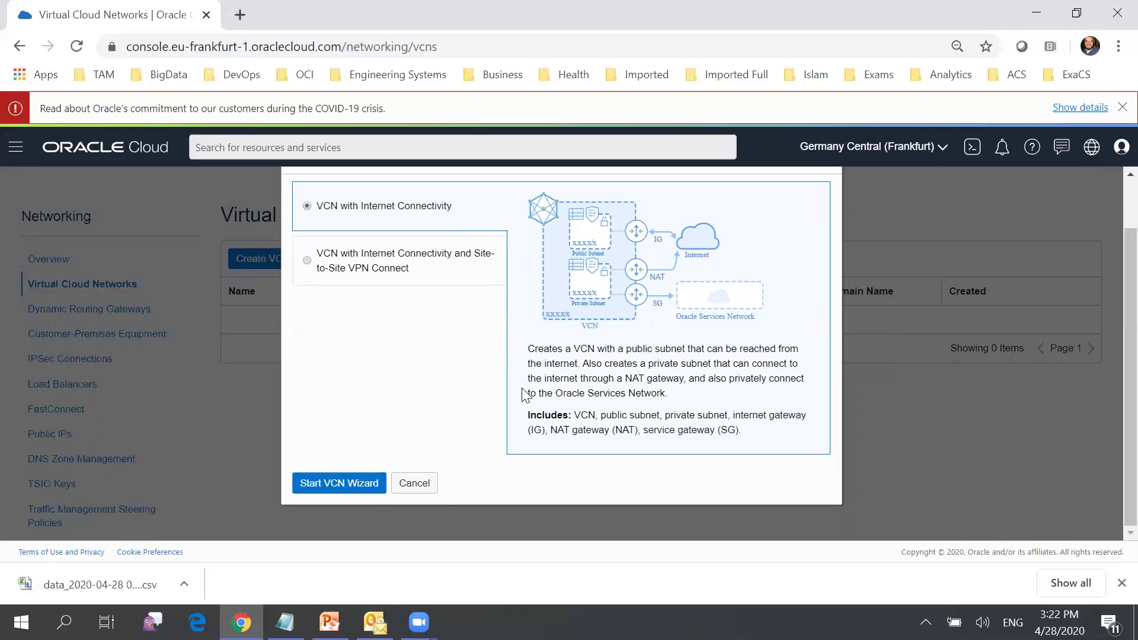
click(346, 488)
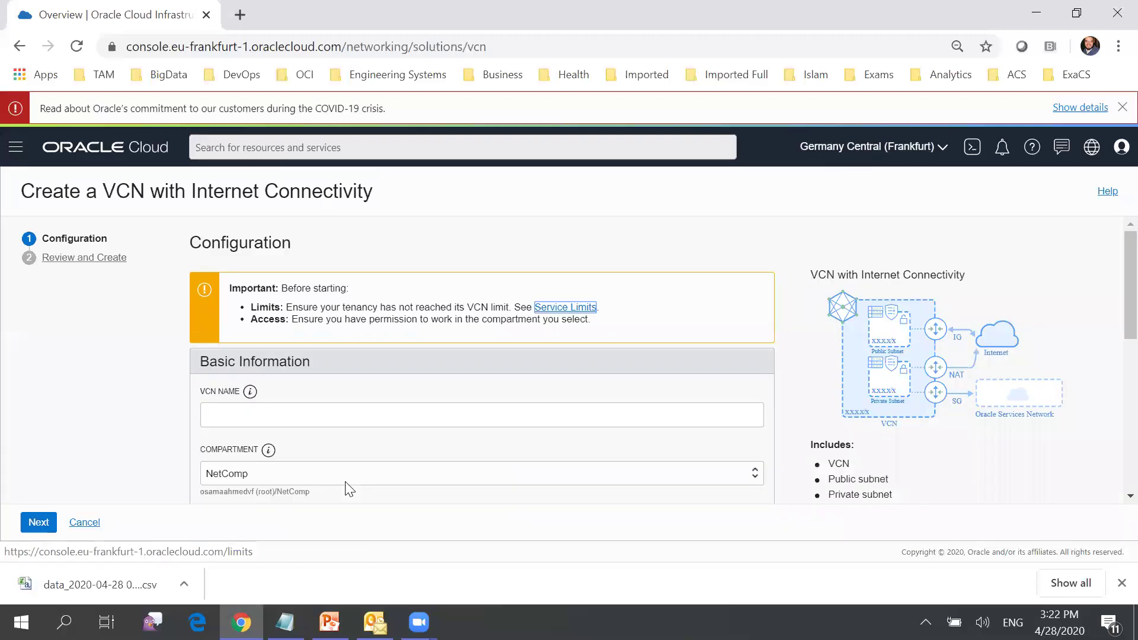
- Name the VCN ZikoVCN, accept the default VCN and subnet CIDR blocks, and proceed to the review
click(327, 420)
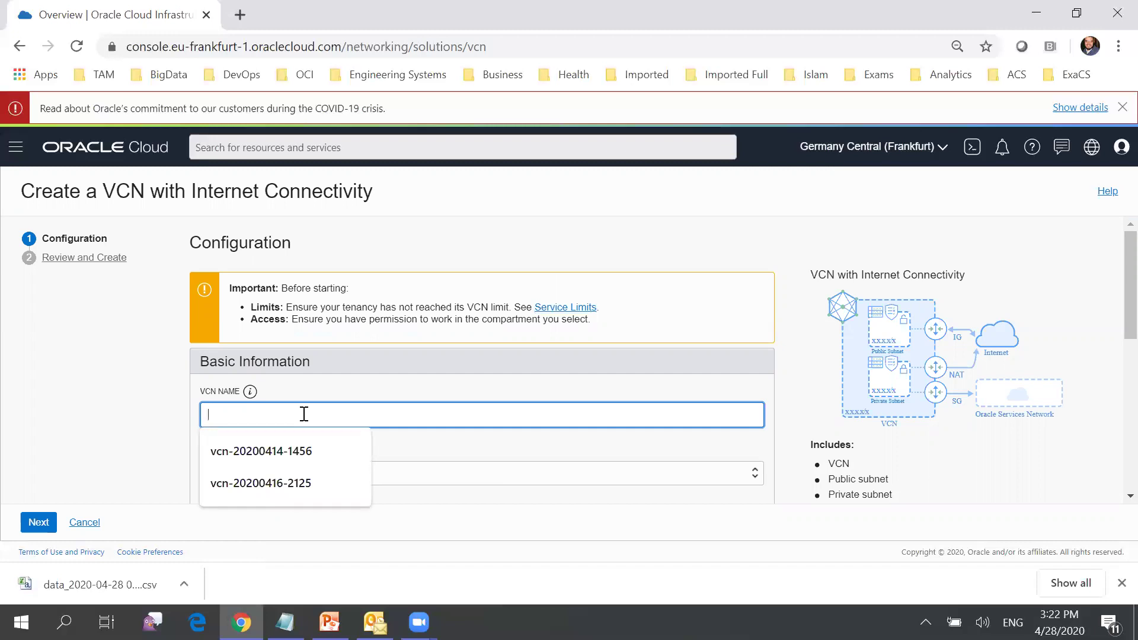
text(M)
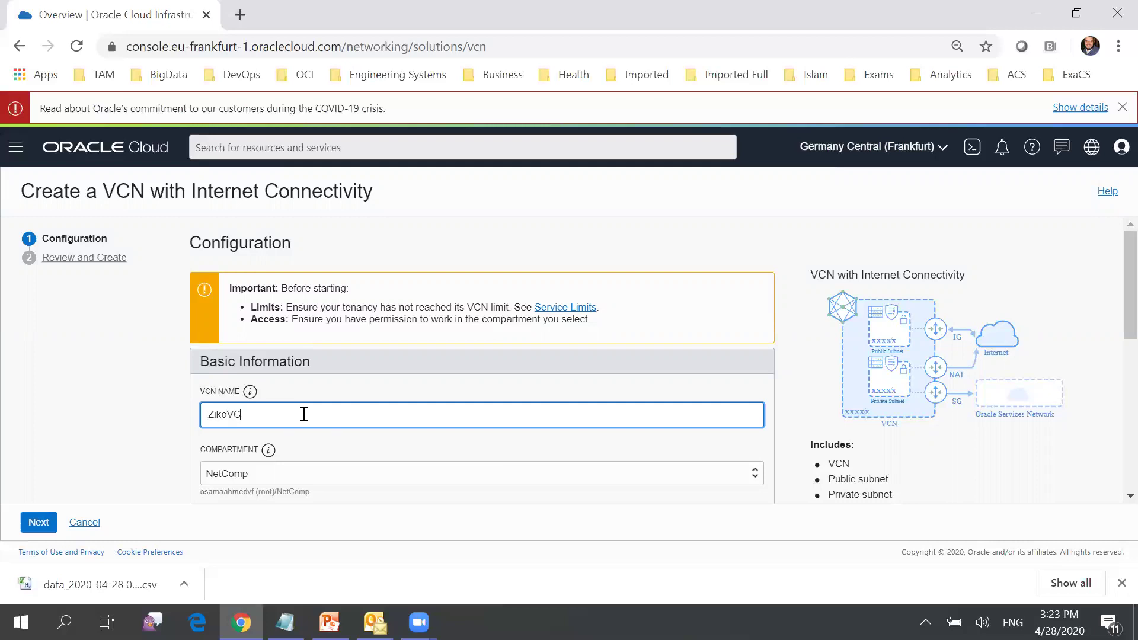
text(N)
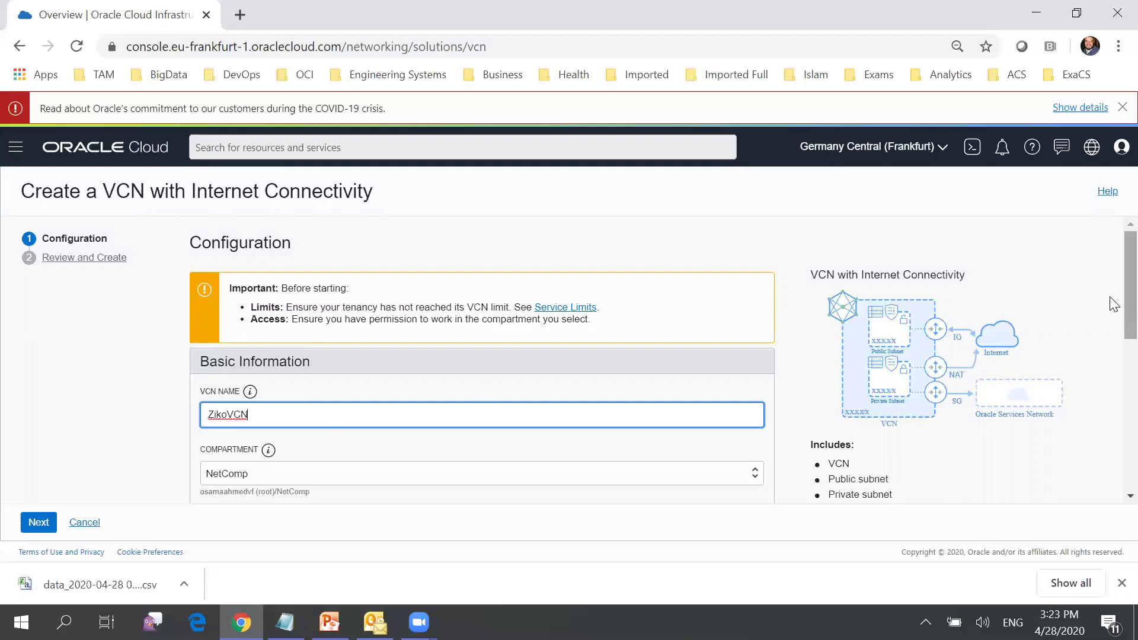
scroll(1110, 296, down, 2)
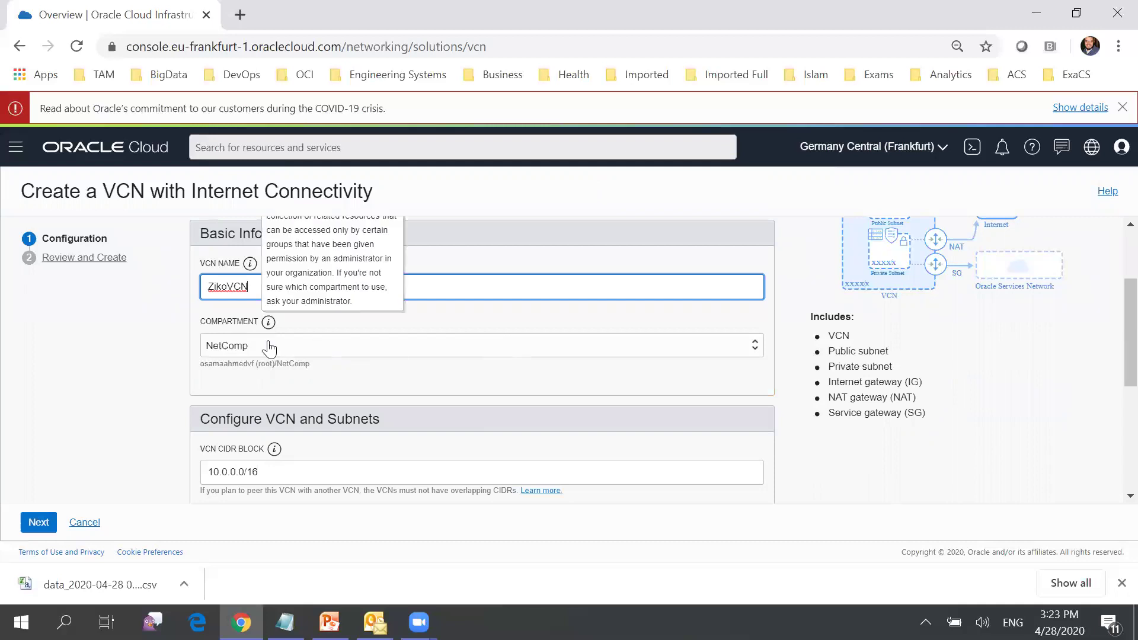
scroll(1114, 356, down, 1)
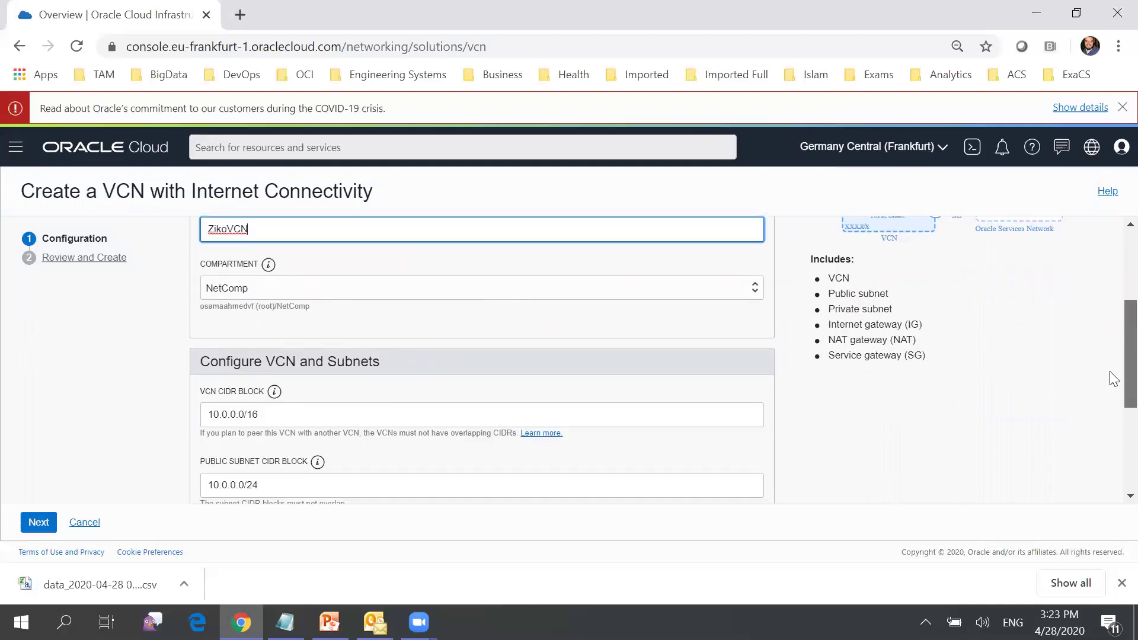
scroll(1110, 373, up, 1)
scroll(1111, 381, down, 1)
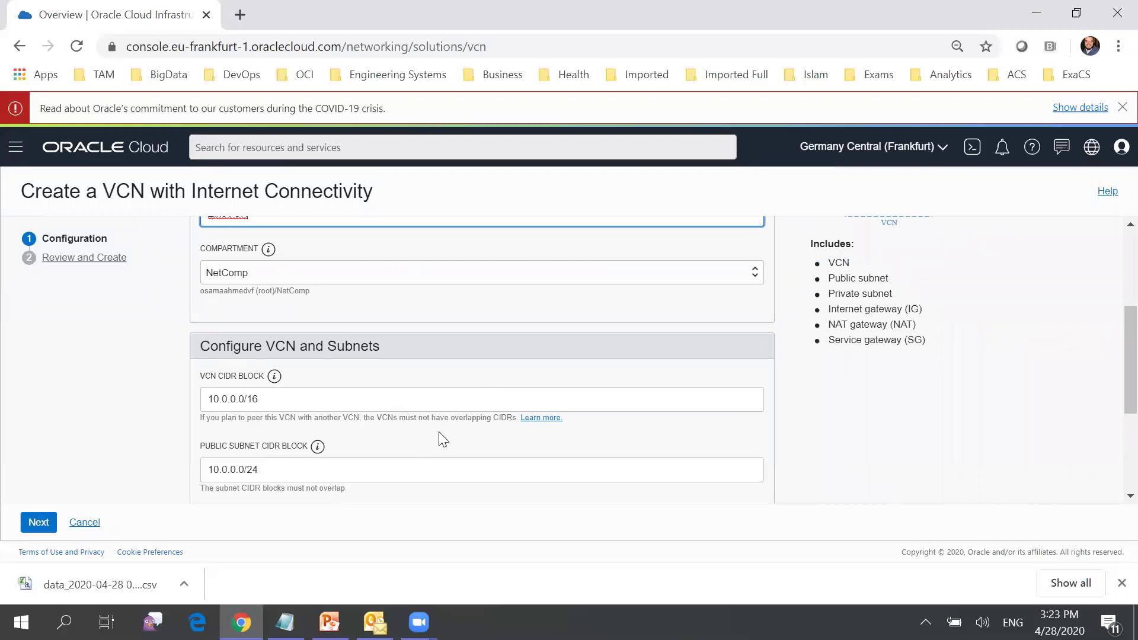
scroll(1110, 396, down, 1)
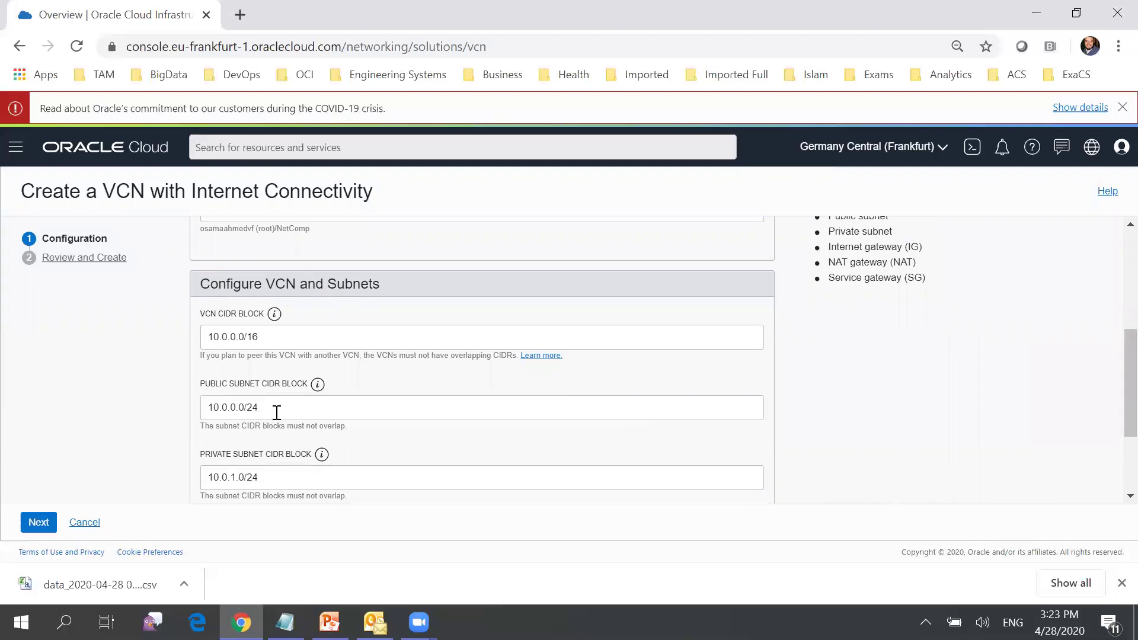
scroll(1110, 401, down, 2)
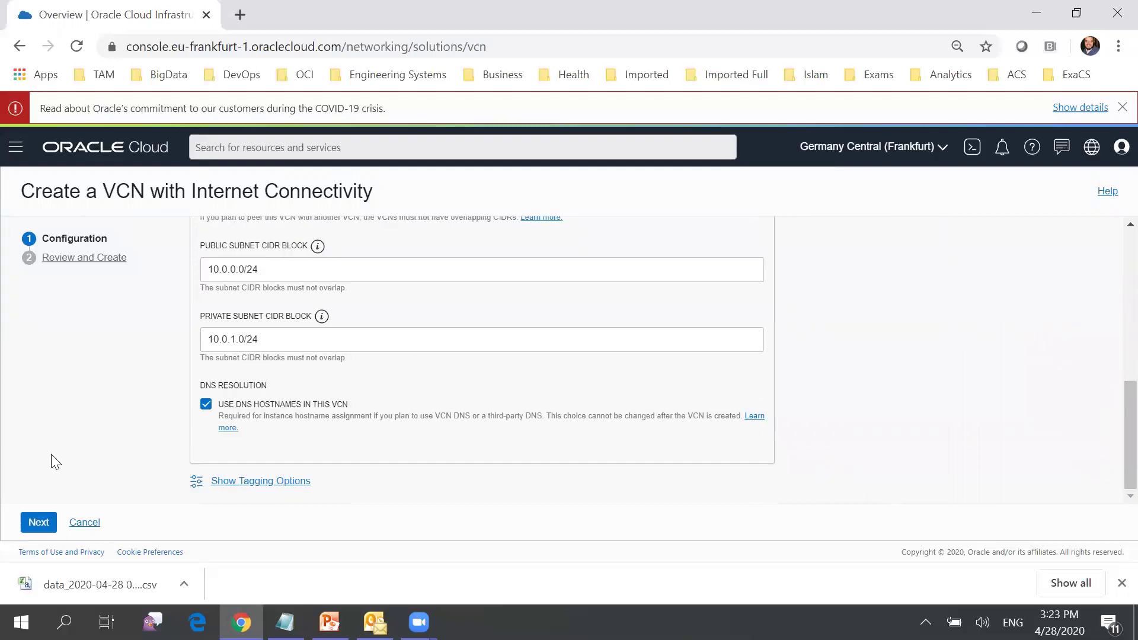
click(36, 523)
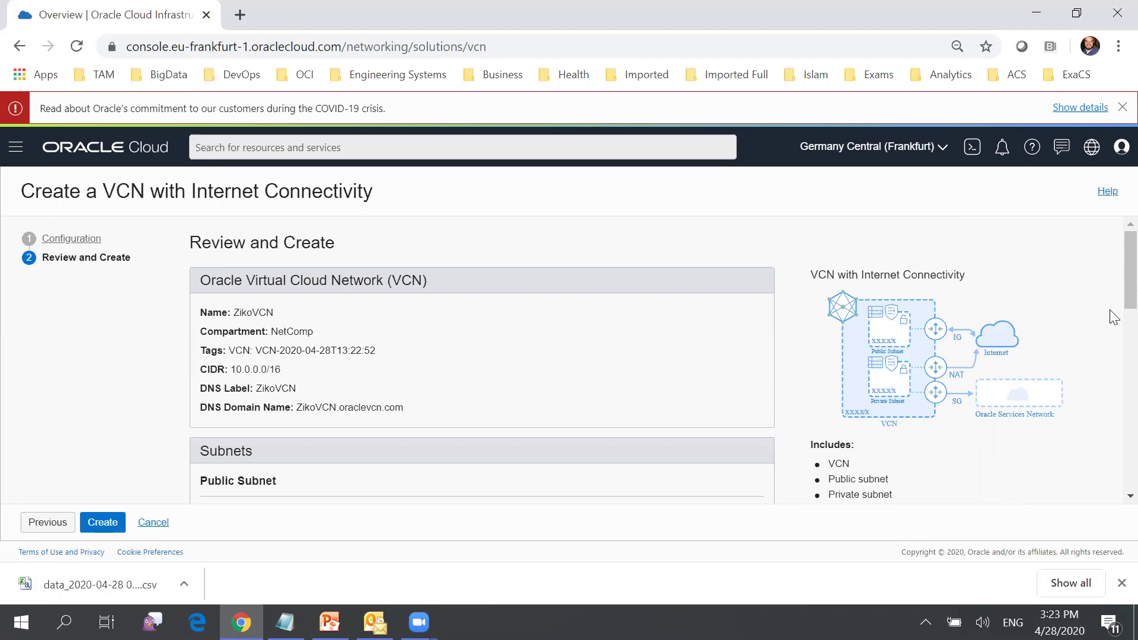
- Review the planned subnets and gateways, plus the rules of ZikoVCN's default security list and default route table
scroll(1108, 300, down, 4)
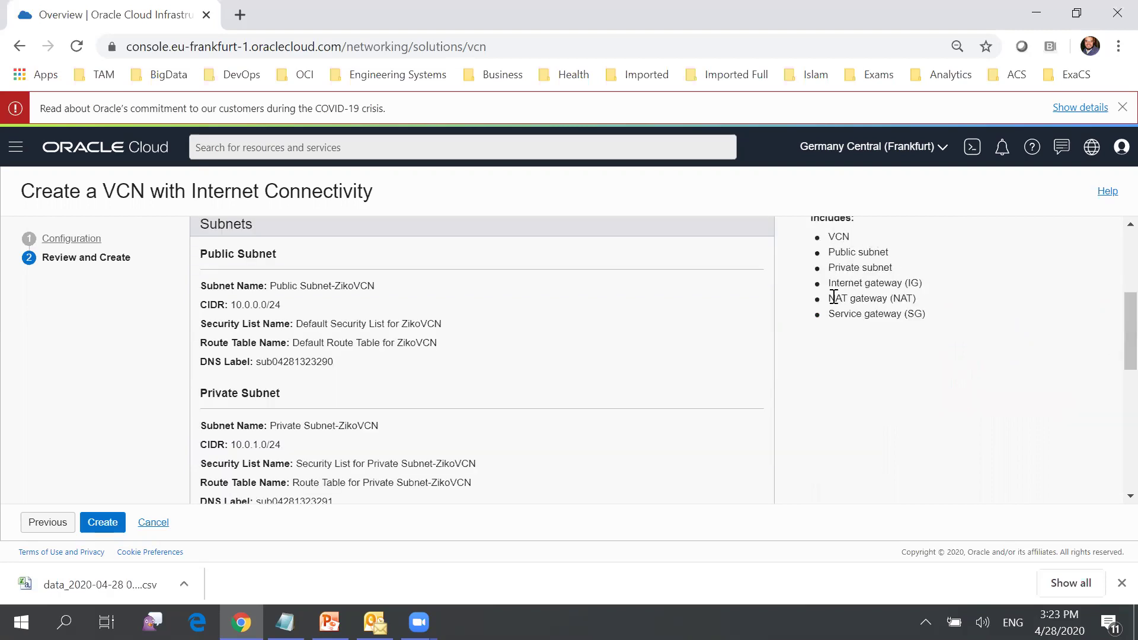
scroll(1110, 374, down, 8)
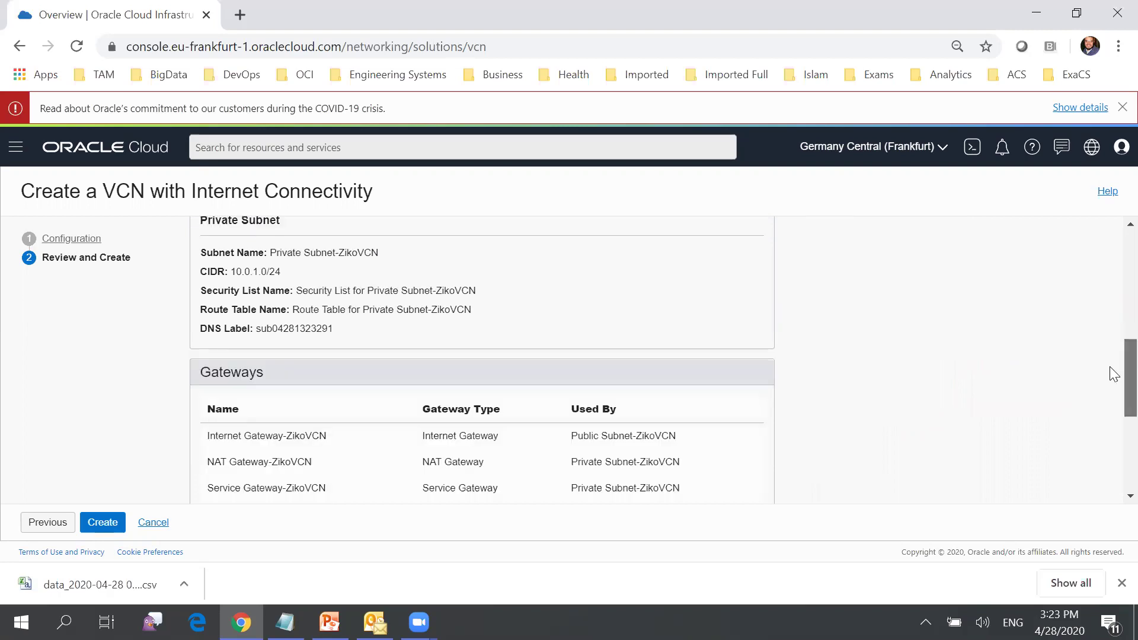
scroll(478, 359, up, 1)
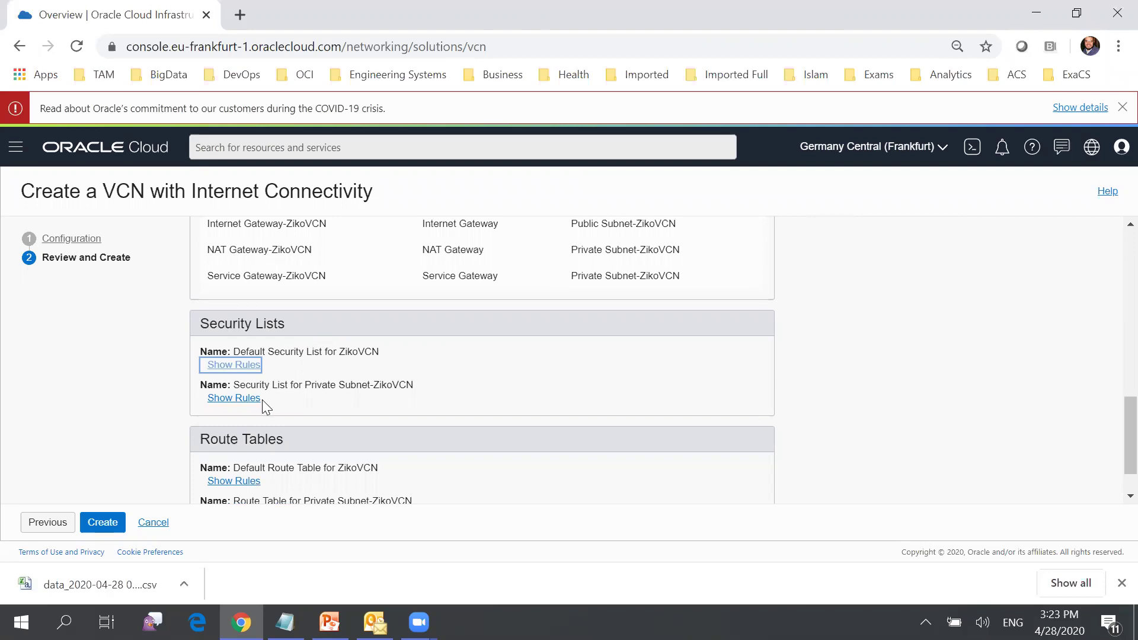
click(234, 366)
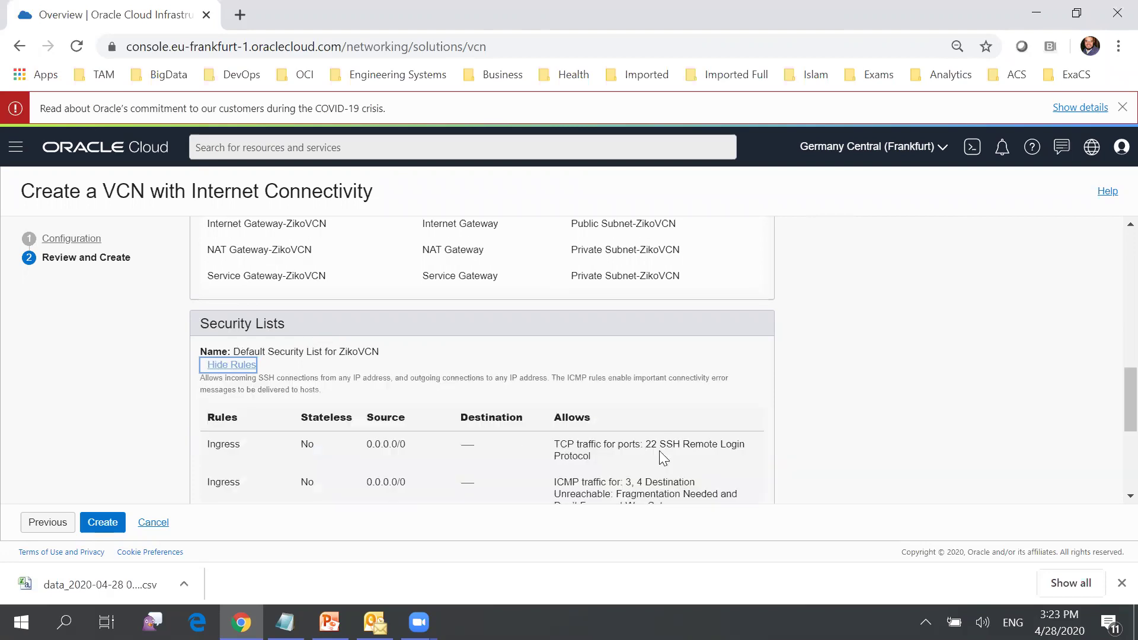
drag(648, 445, 659, 445)
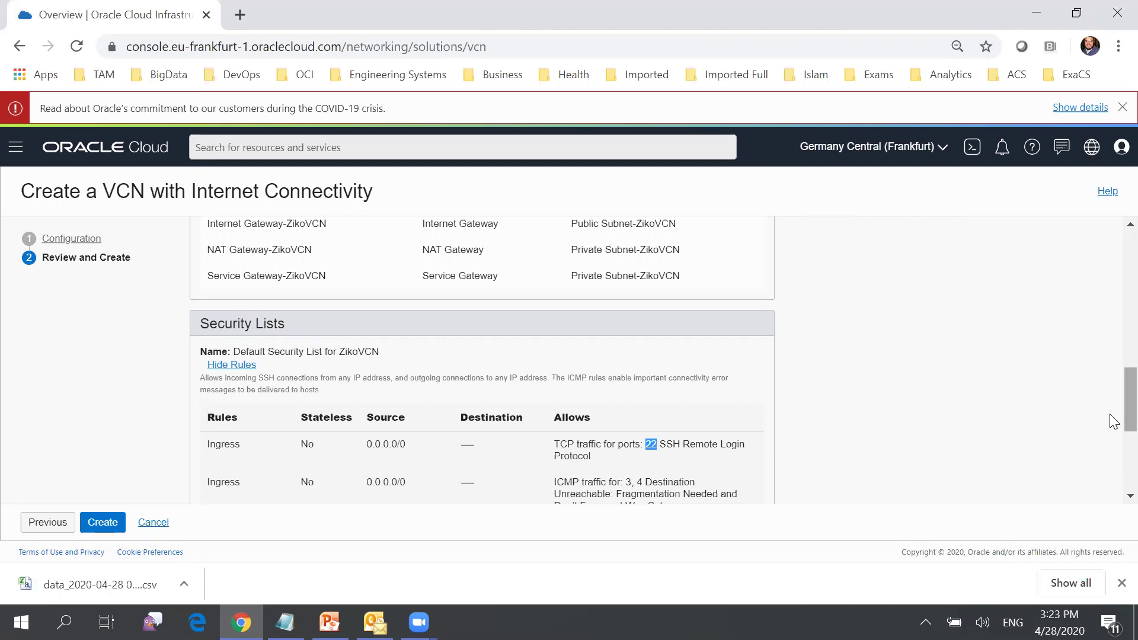
scroll(1111, 416, down, 3)
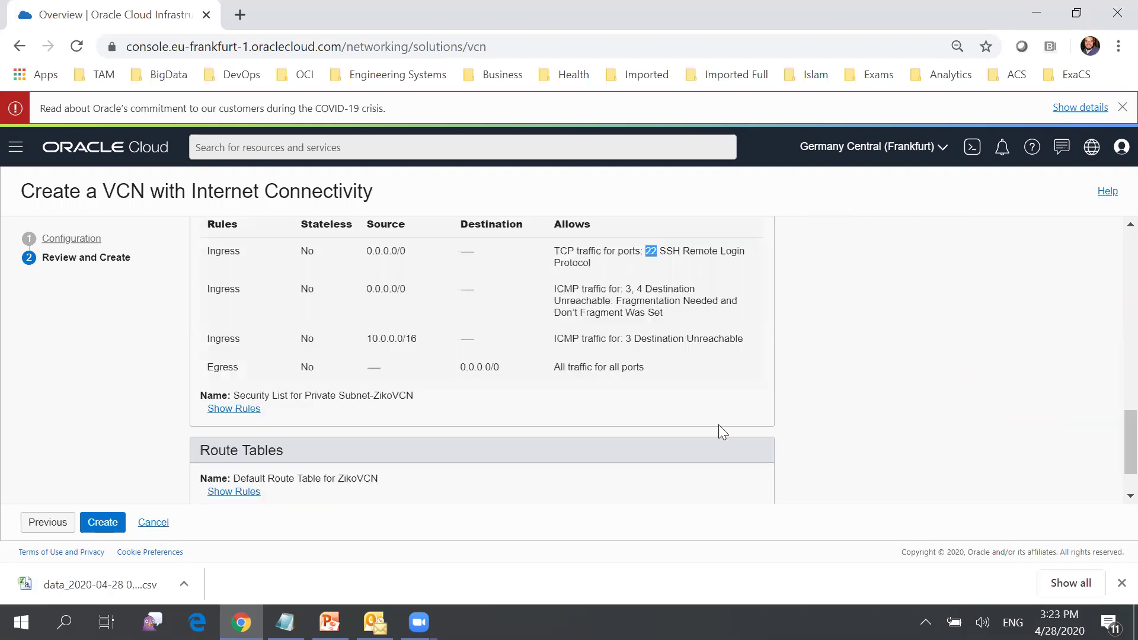
scroll(1113, 473, down, 1)
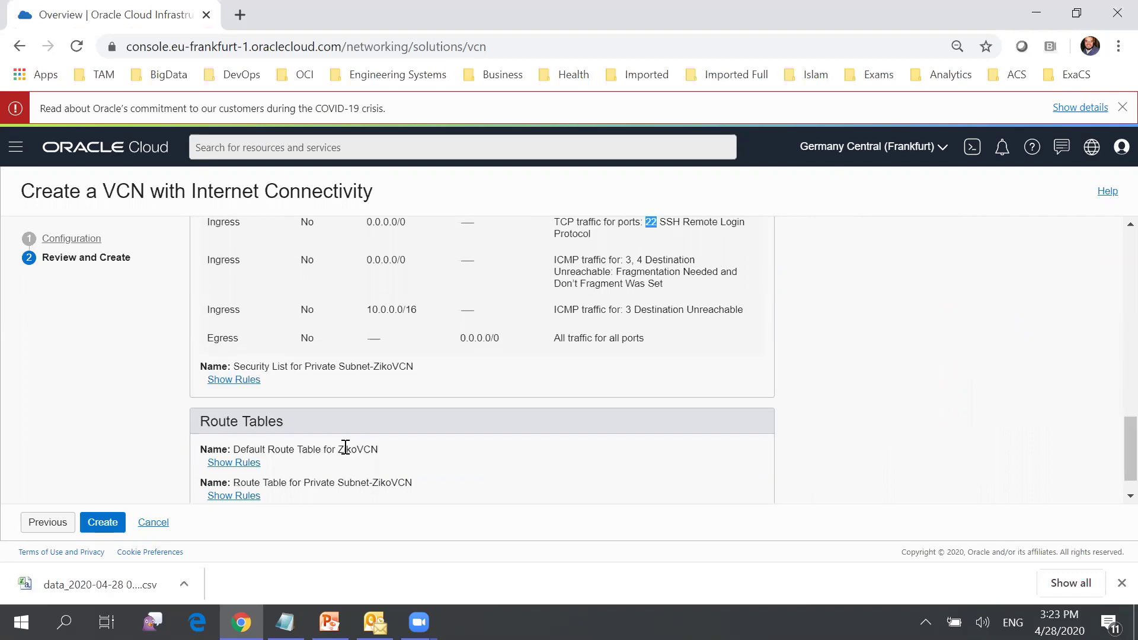
click(252, 463)
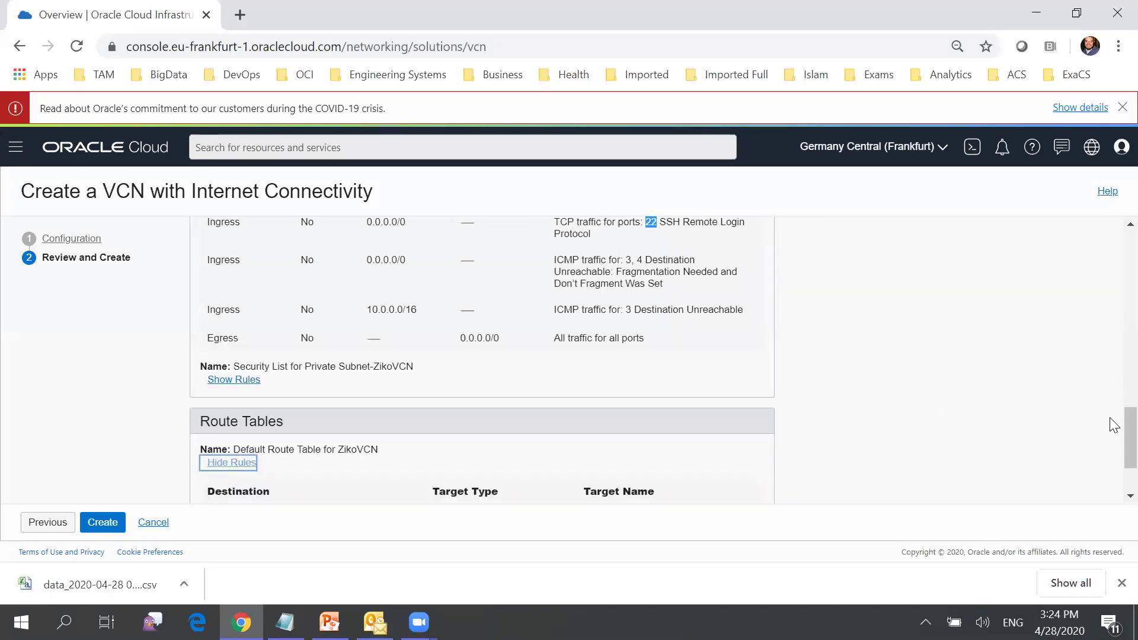
scroll(1113, 424, down, 2)
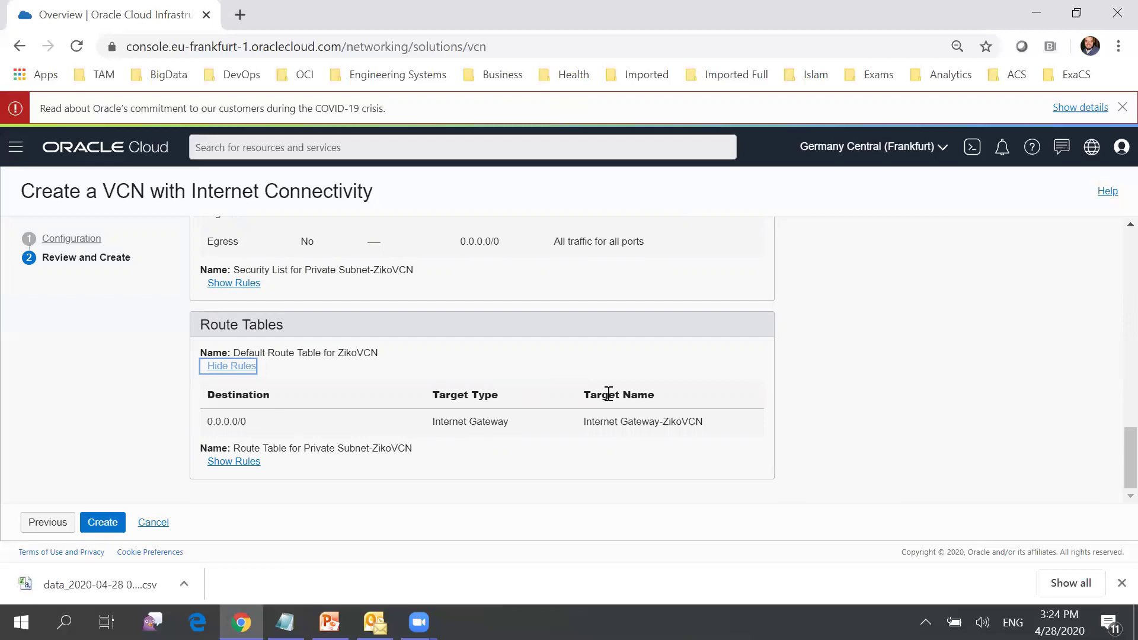
- Create the virtual cloud network and open its details page at the list of subnets
click(103, 522)
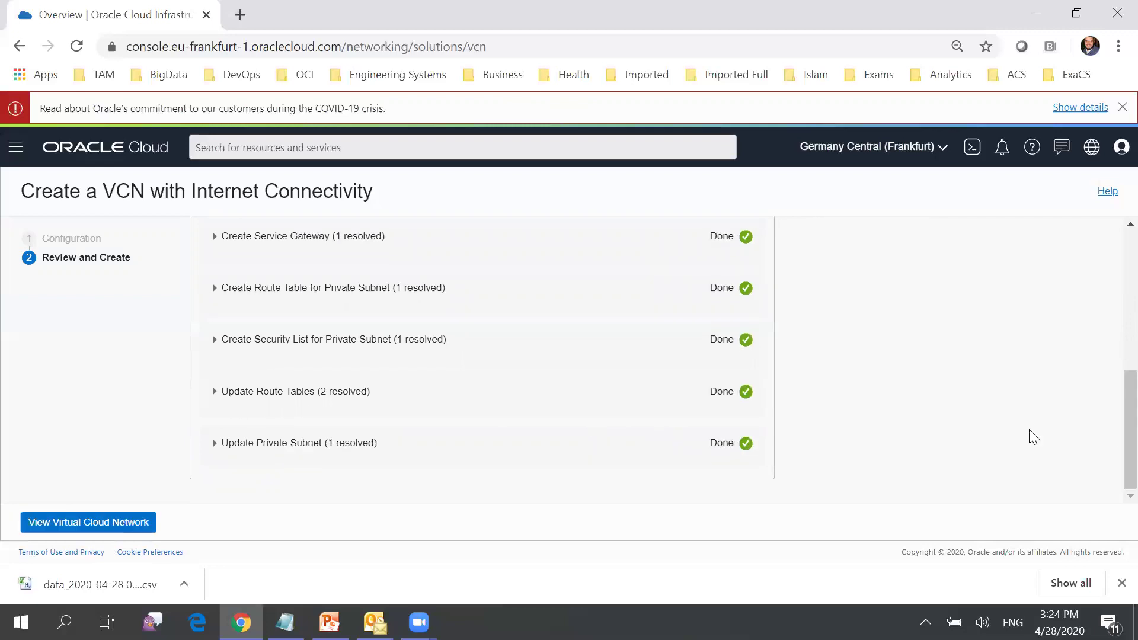
click(72, 522)
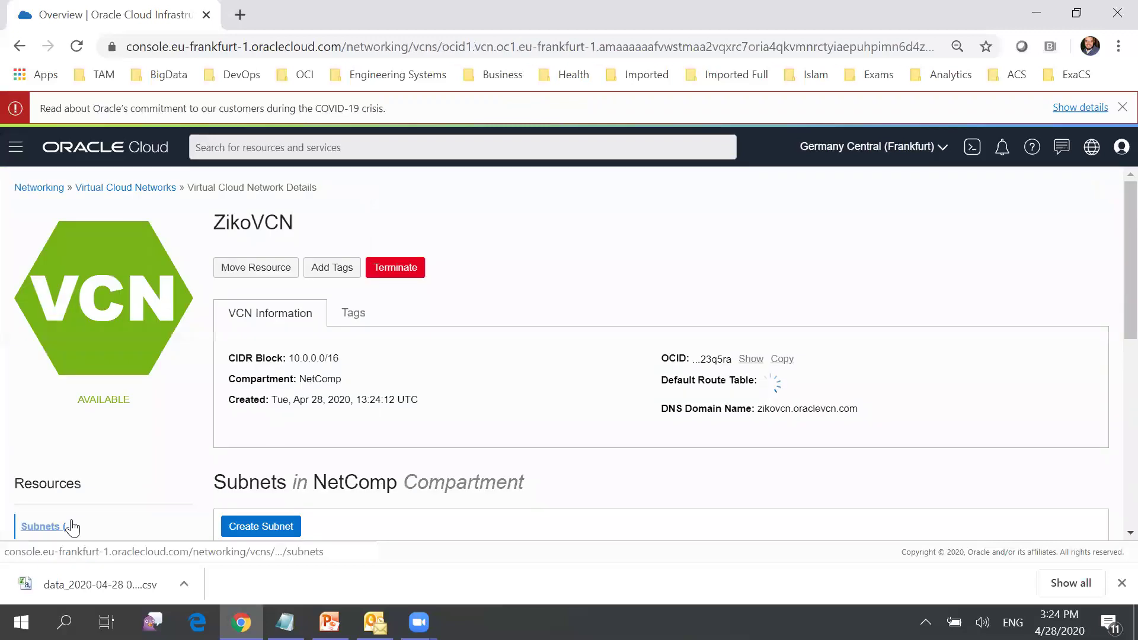
drag(1129, 279, 1129, 325)
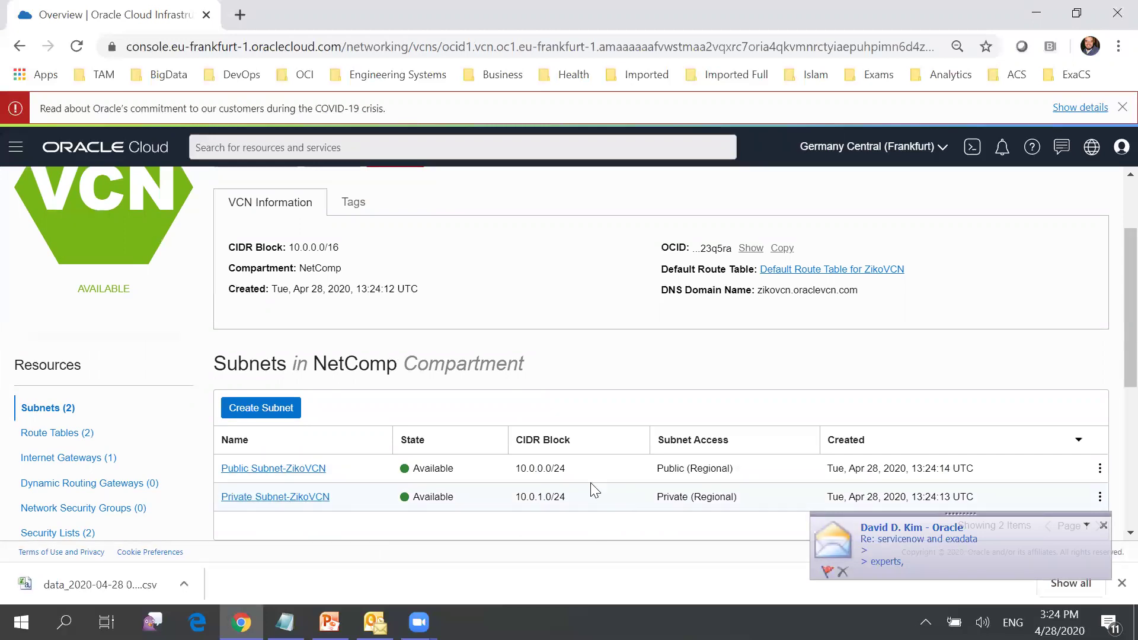
- Look through ZikoVCN's route tables, internet gateways, dynamic routing gateways and security lists
click(64, 434)
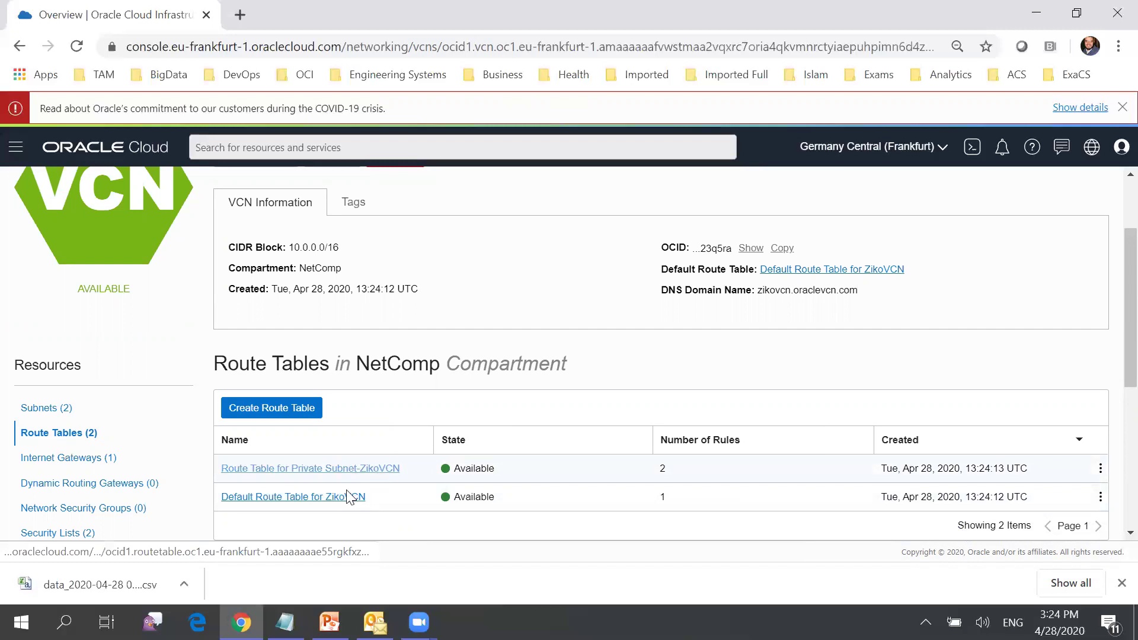
click(64, 459)
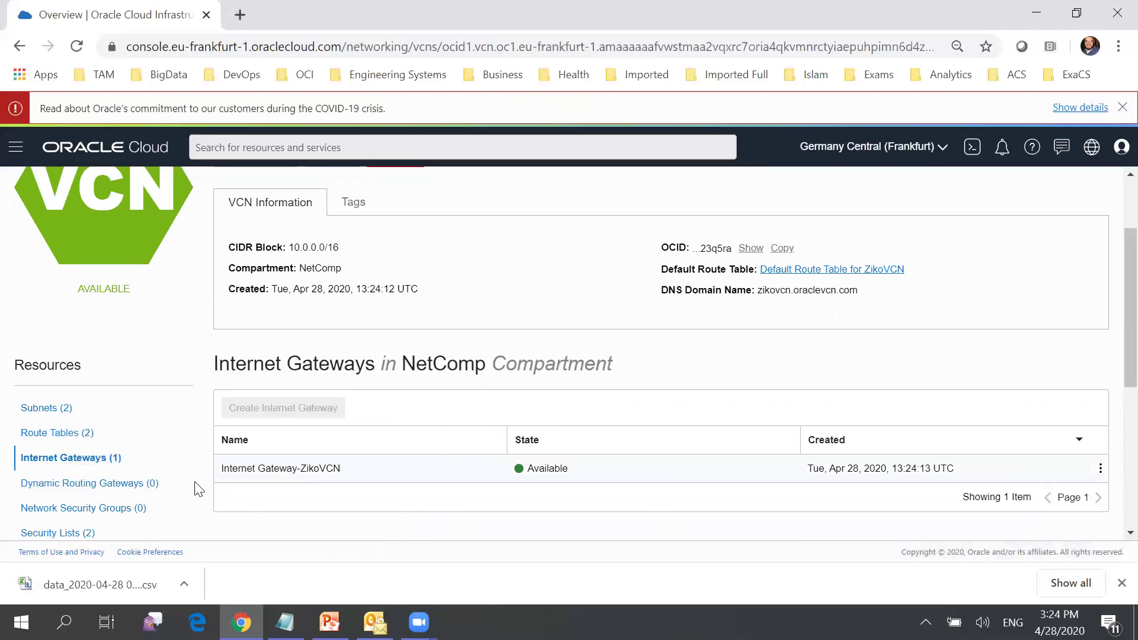
click(84, 494)
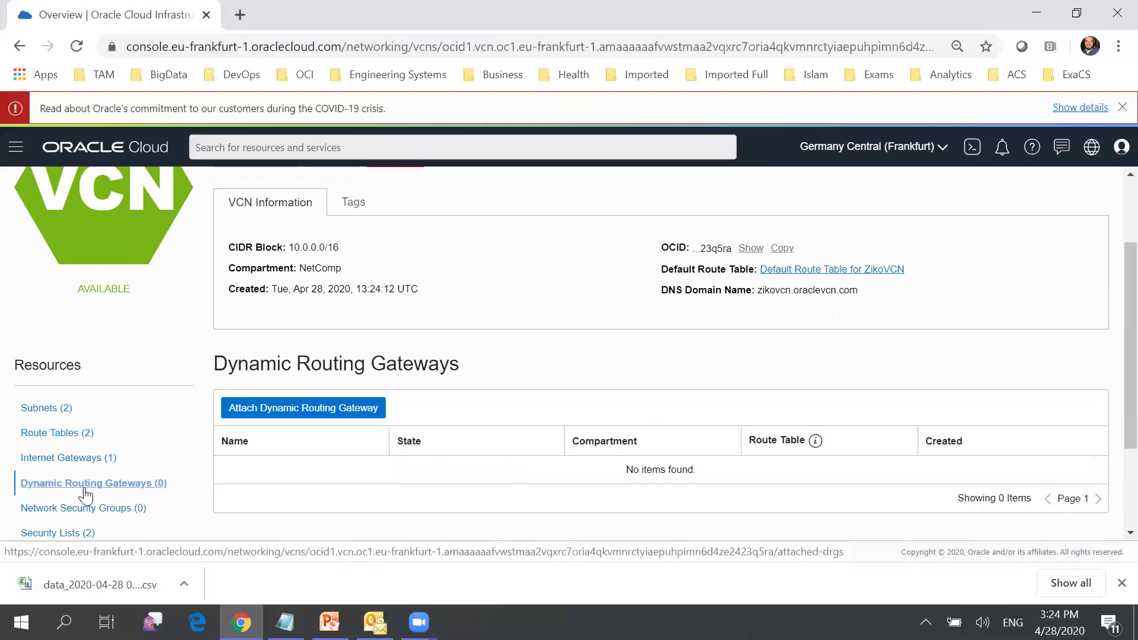
click(64, 533)
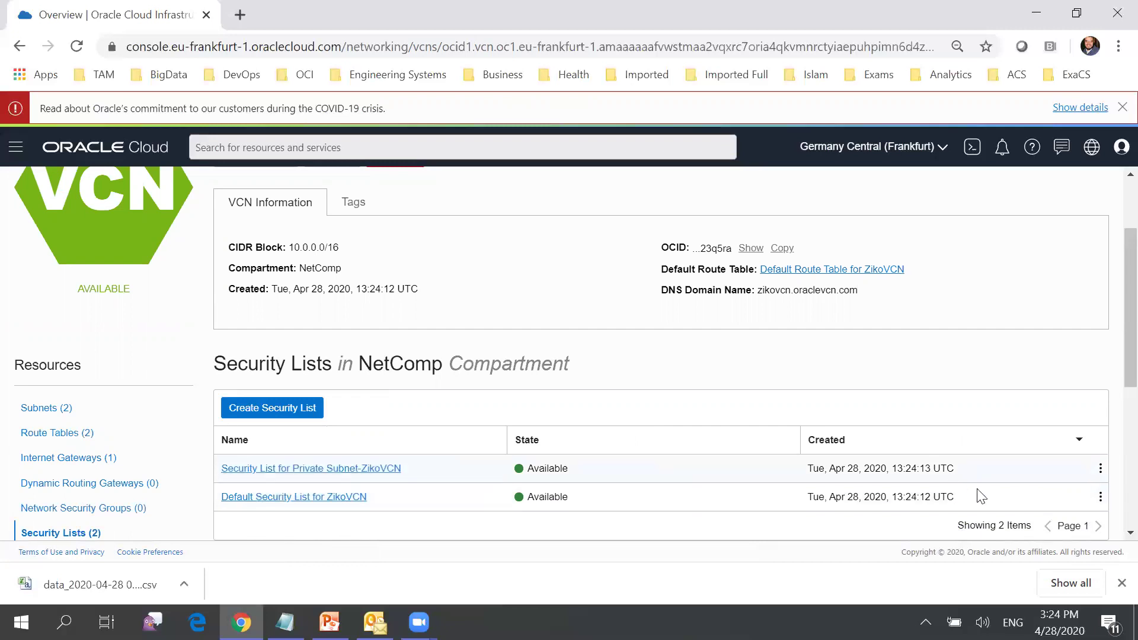
scroll(1113, 426, down, 5)
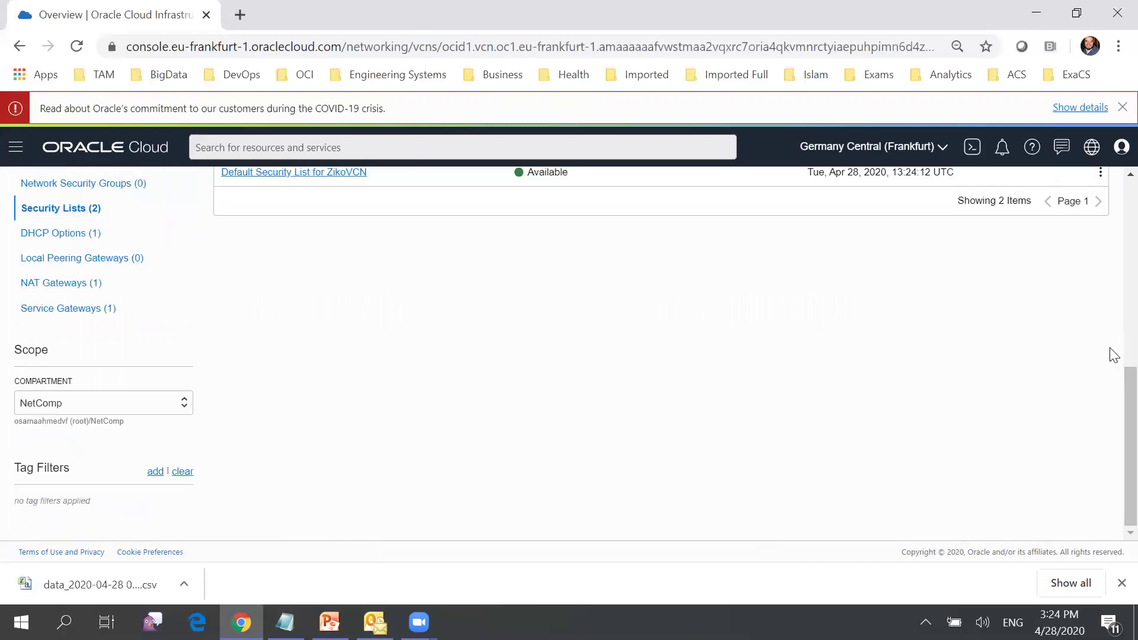
scroll(1111, 399, up, 4)
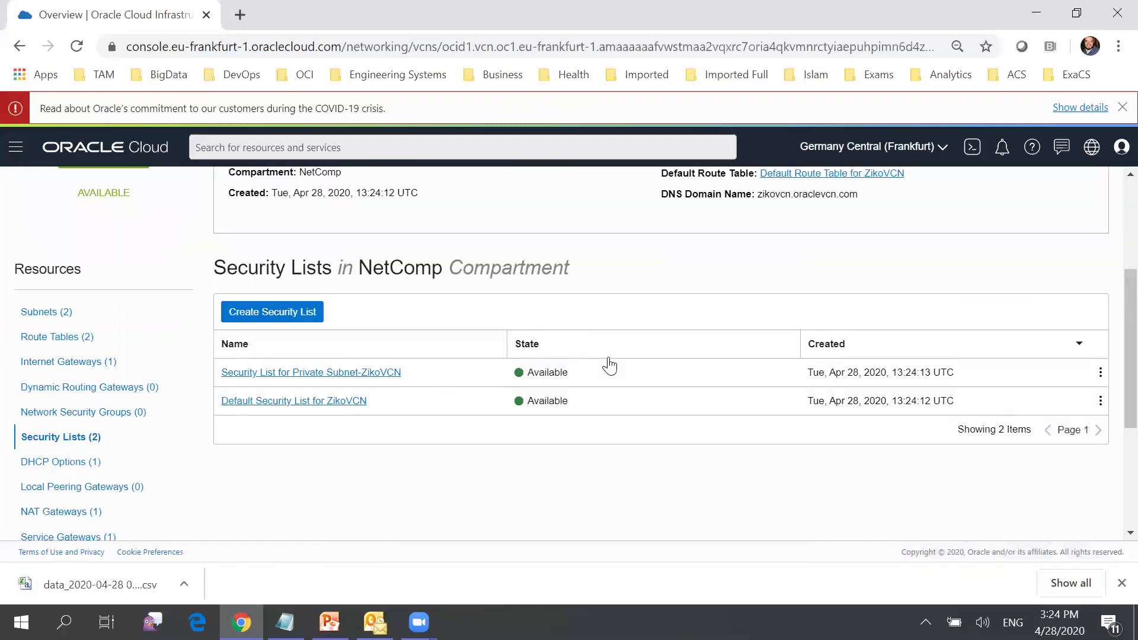
- Open the Default Security List for ZikoVCN and examine its ingress rules
click(329, 403)
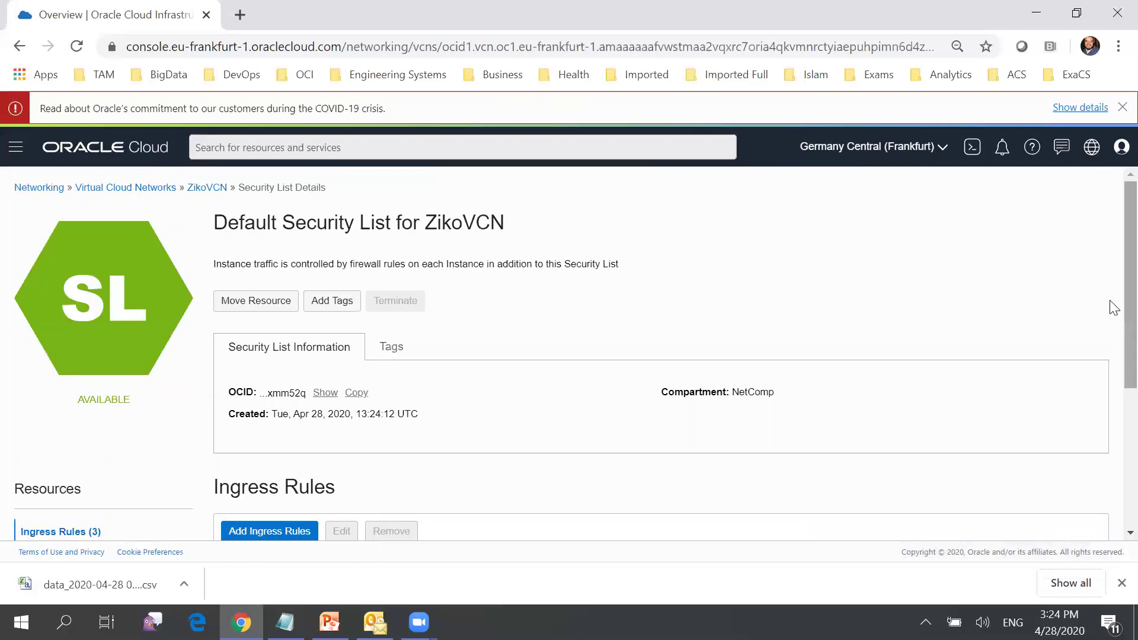
scroll(1113, 307, down, 4)
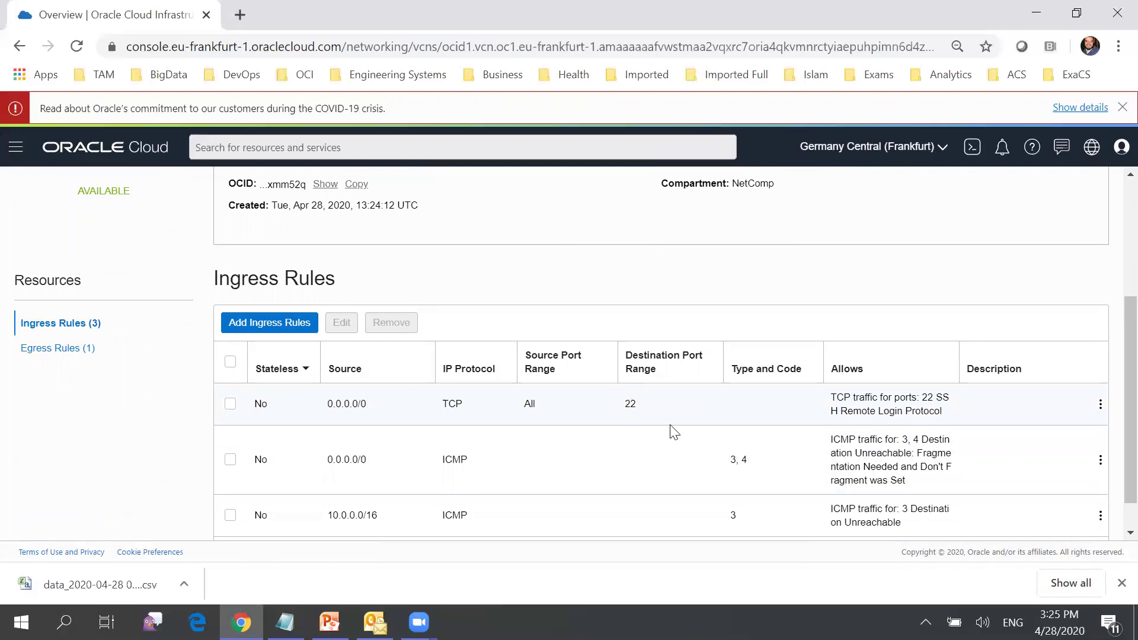
scroll(1110, 381, up, 3)
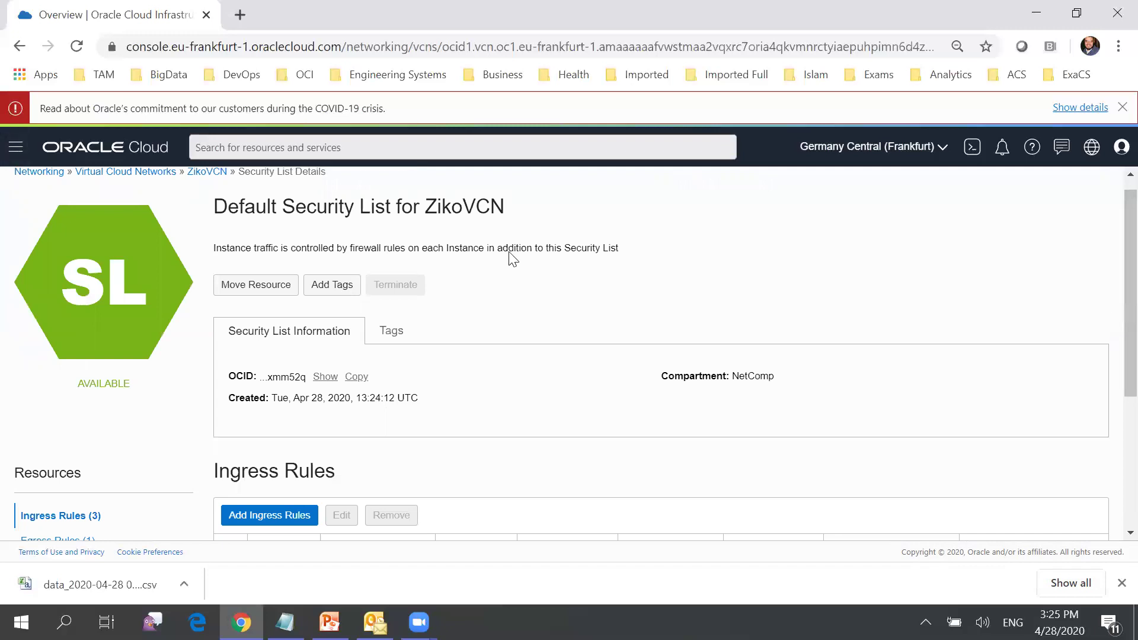
scroll(1114, 323, up, 1)
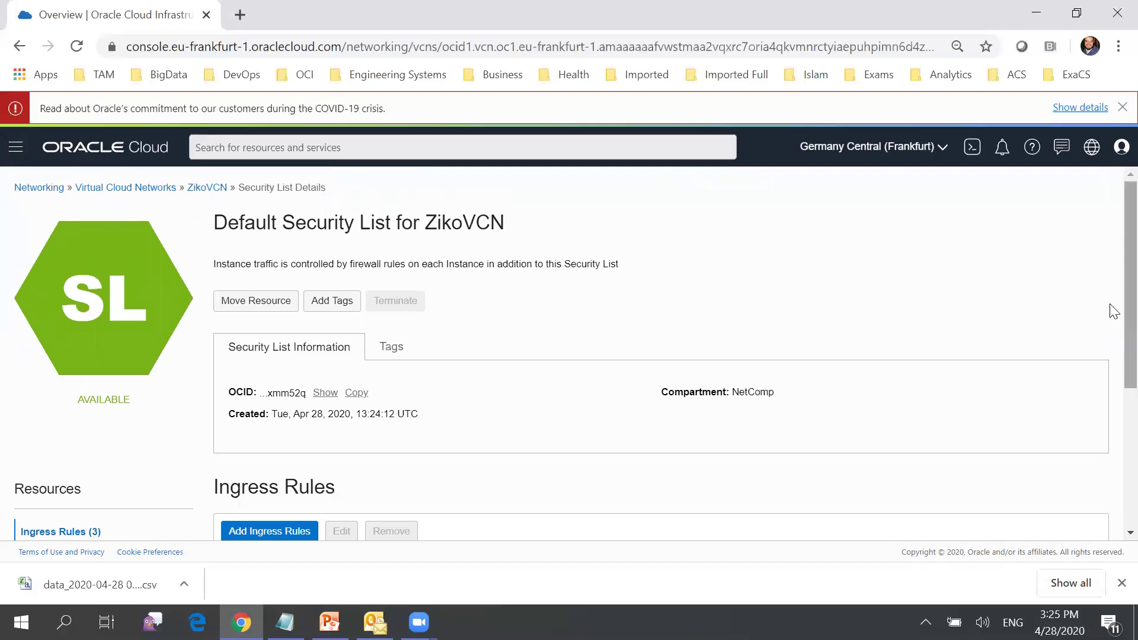
- Look through ZikoVCN's service gateways and NAT gateways and compare them with the lab's solution diagram in PowerPoint
click(206, 188)
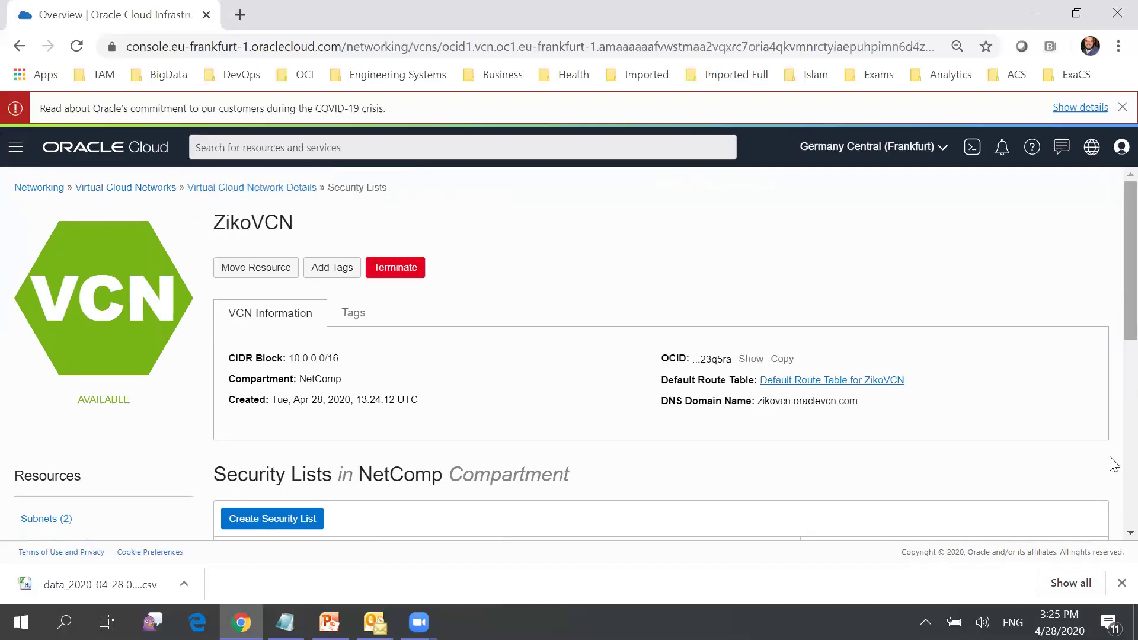
scroll(1112, 464, down, 5)
scroll(546, 413, up, 1)
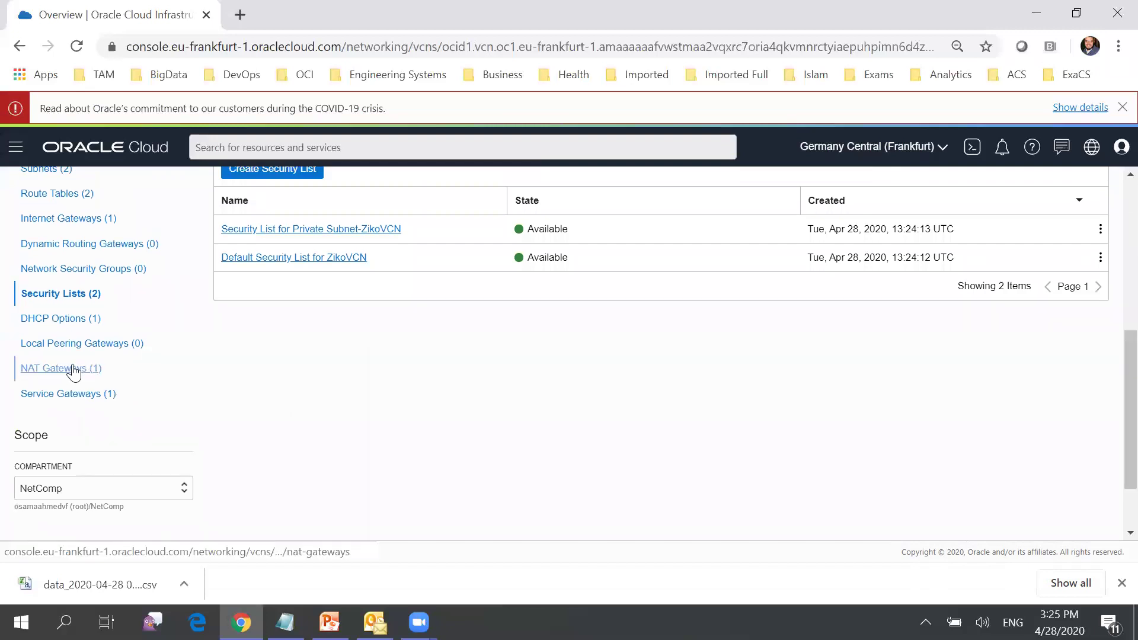
click(58, 396)
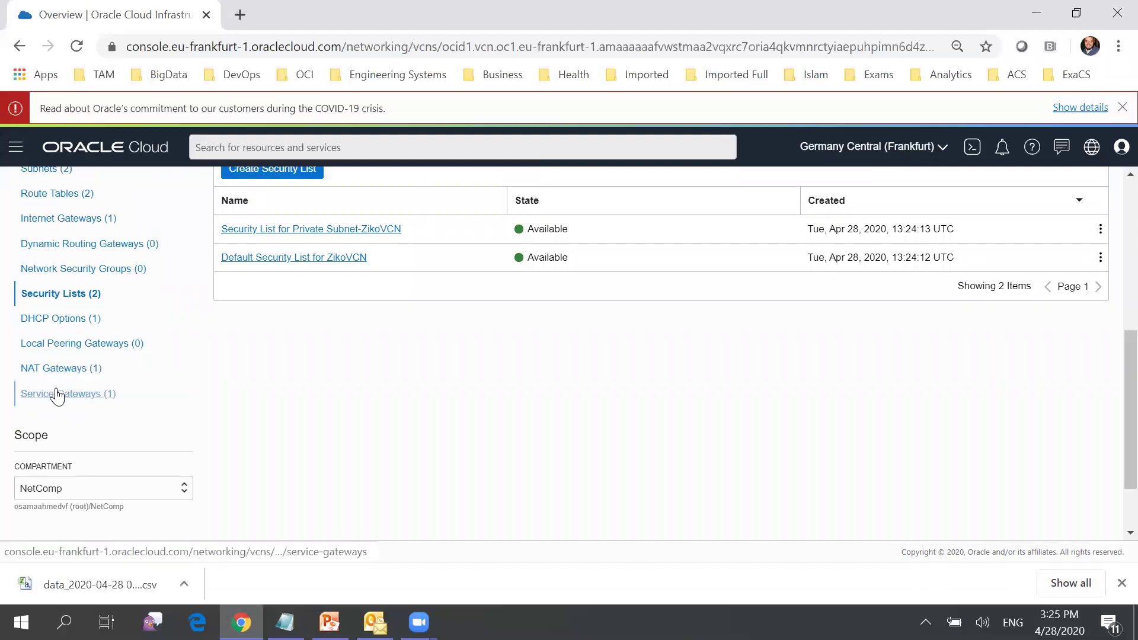
click(63, 370)
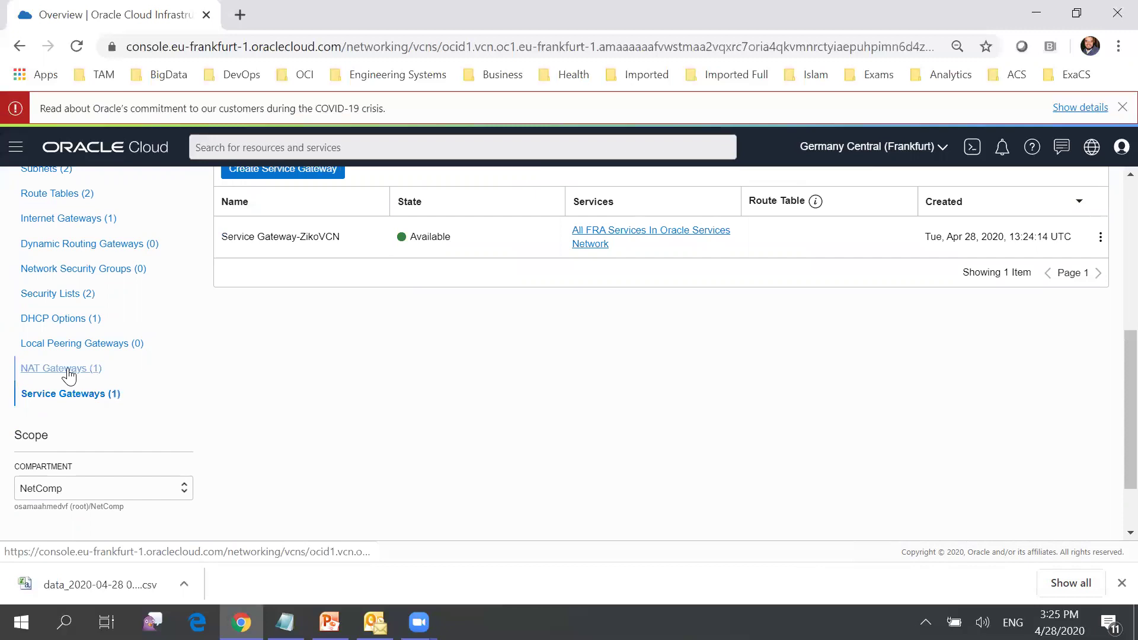
drag(1125, 439, 1110, 291)
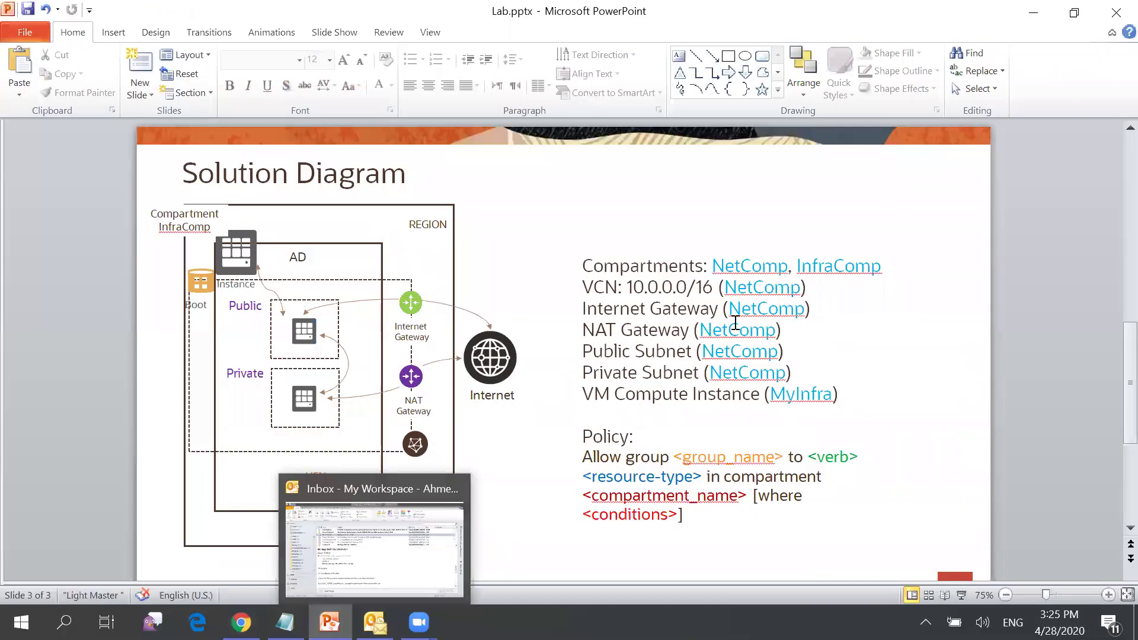
click(1033, 13)
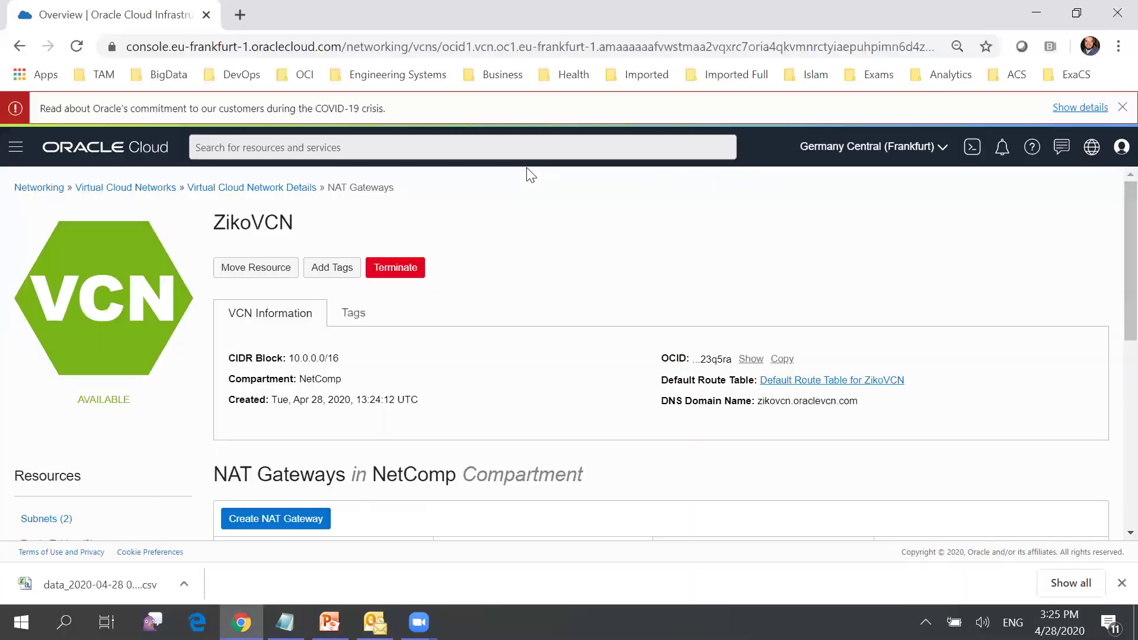
- Open the list of compute instances and set its compartment scope to InfraComp
click(22, 147)
mouse_move(76, 205)
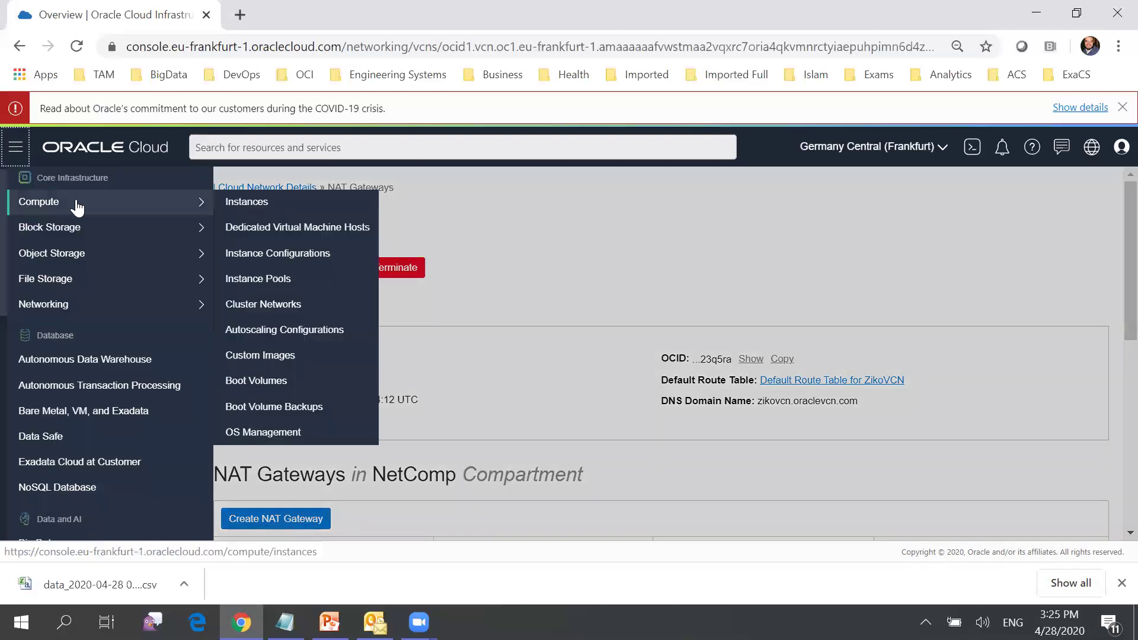
click(271, 208)
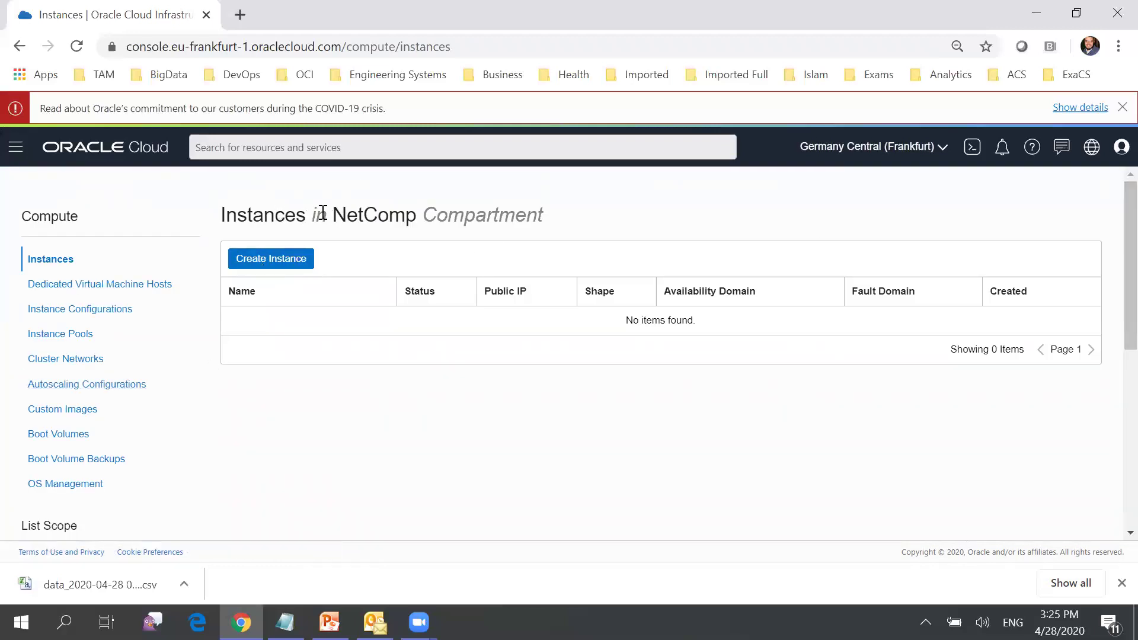
scroll(1111, 237, down, 3)
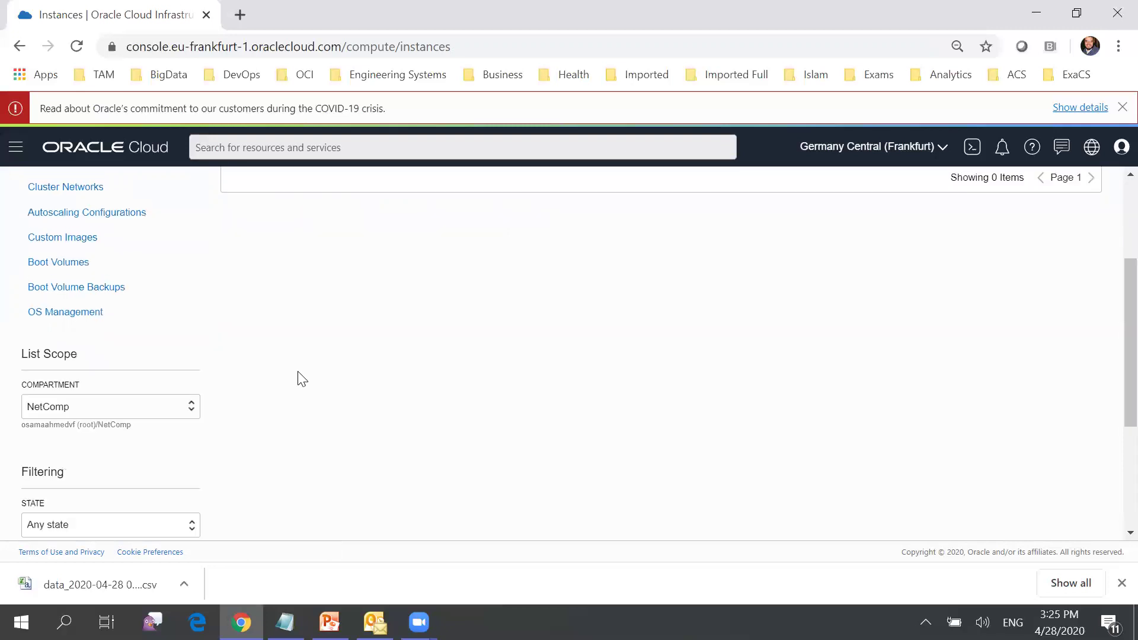
click(179, 415)
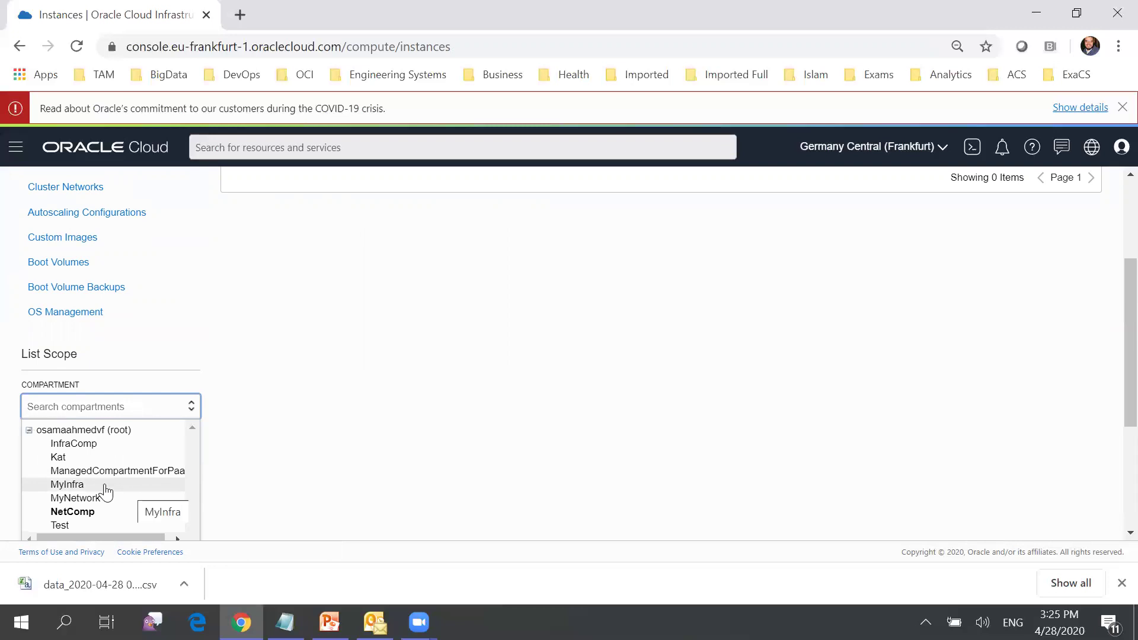
click(89, 446)
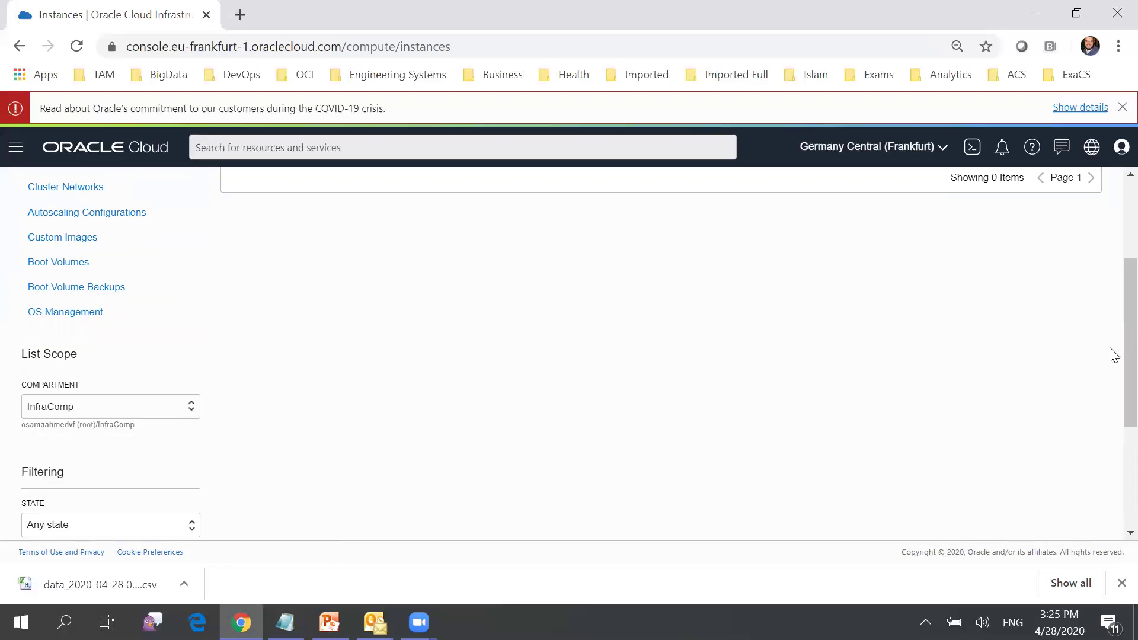
scroll(1110, 355, up, 3)
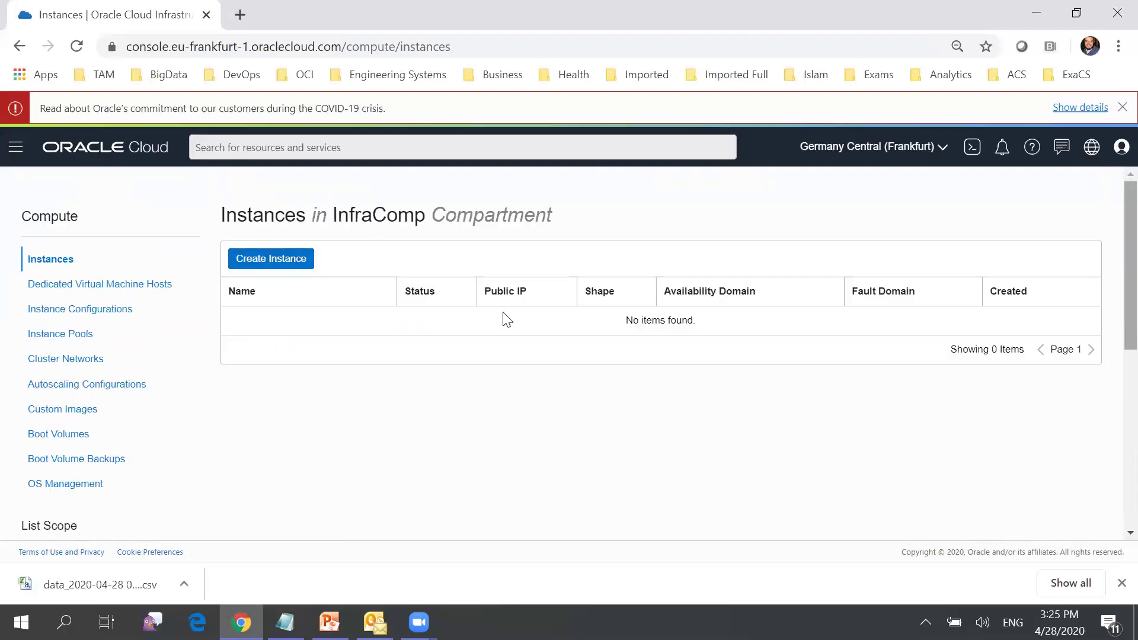
- Start creating a compute instance in InfraComp and name it ZikoVM
click(281, 268)
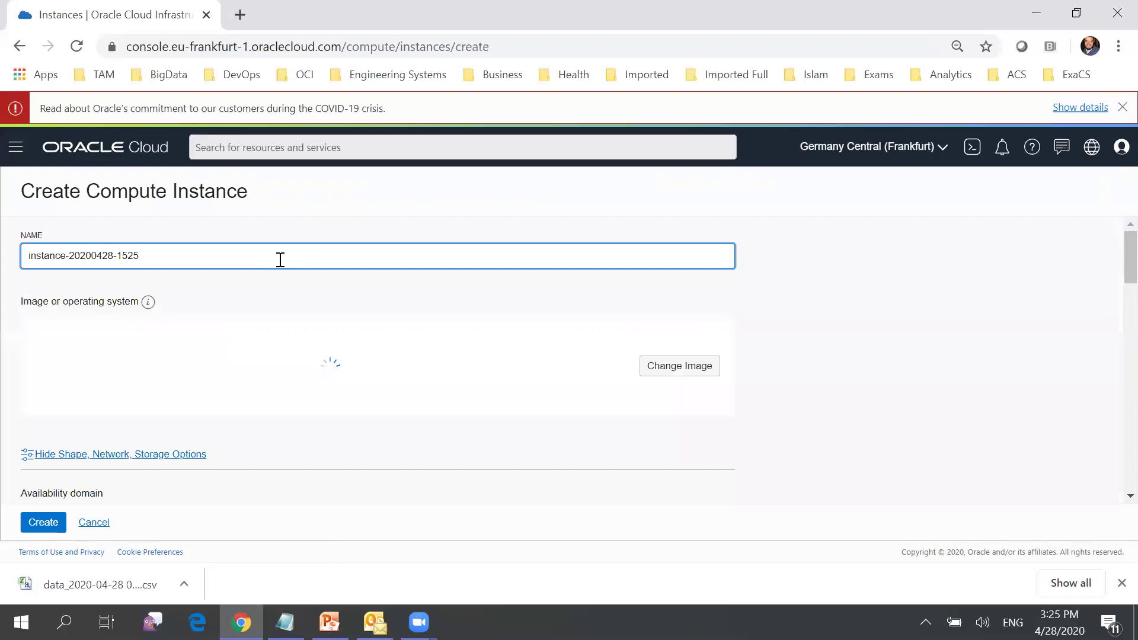
triple_click(280, 260)
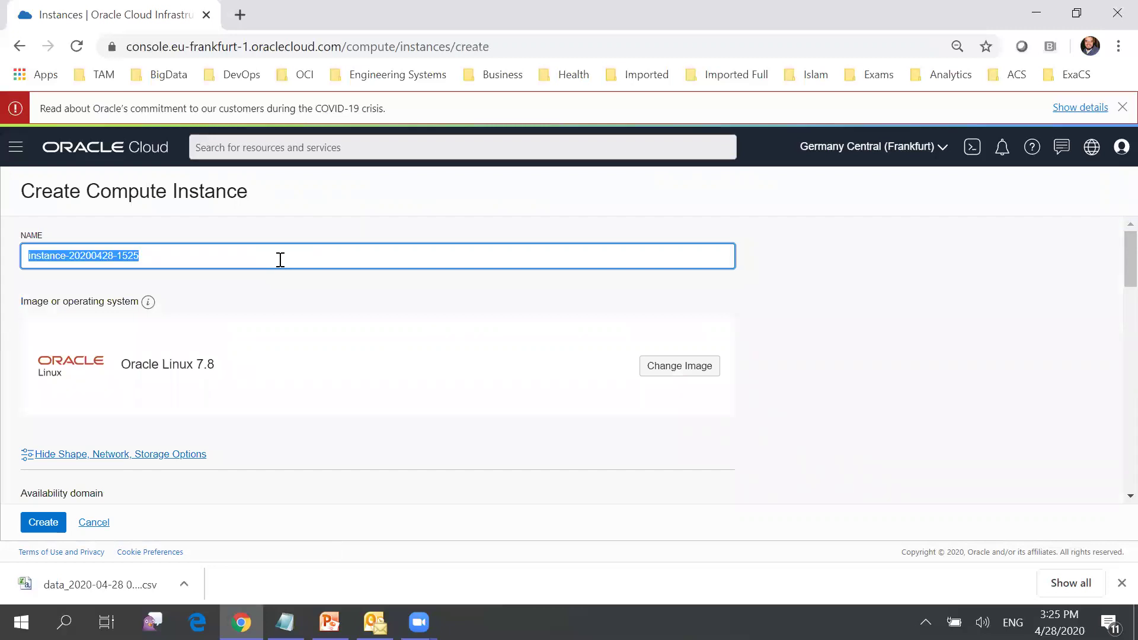
text(ZikoVM)
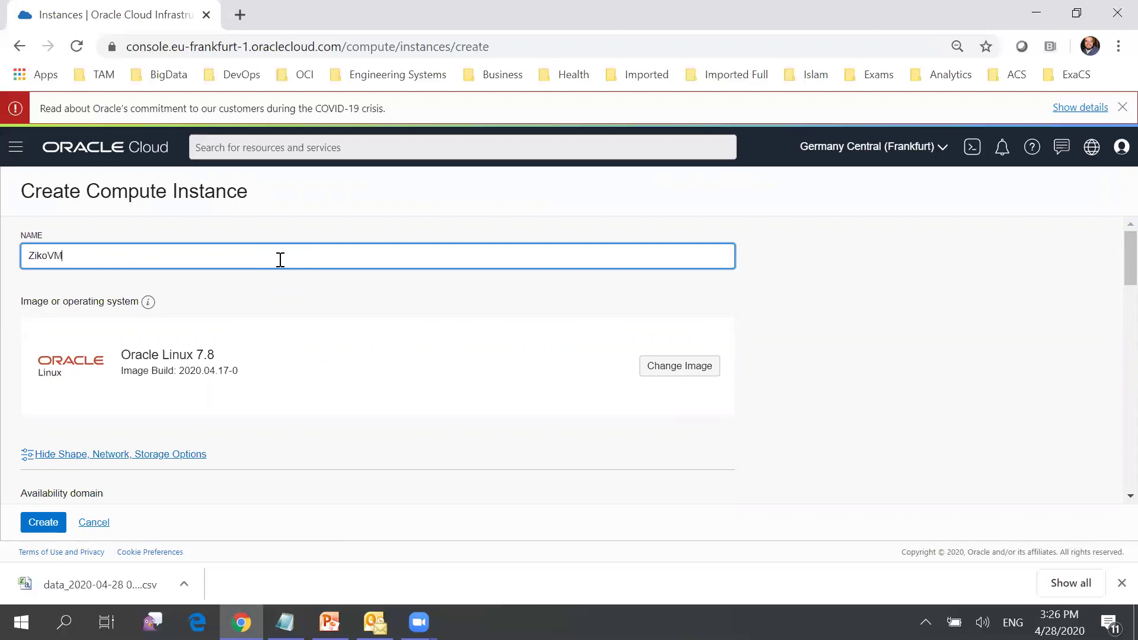
- Browse the available virtual machine shapes for ZikoVM, examining the AMD Rome options and the Intel Skylake shape table
scroll(1114, 320, down, 1)
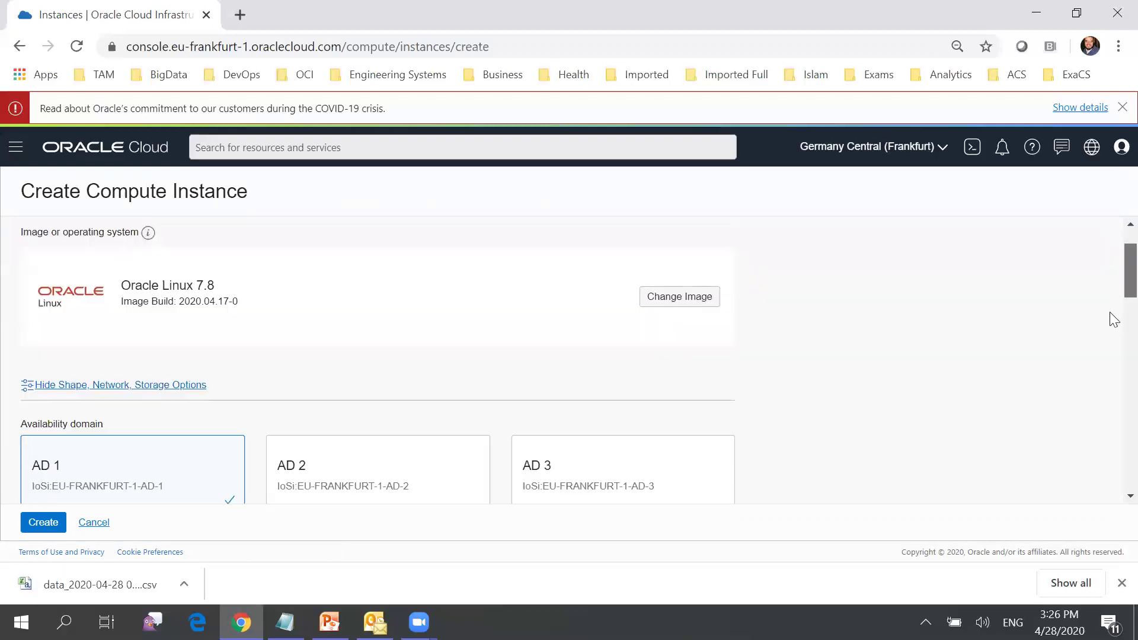
scroll(1114, 320, down, 3)
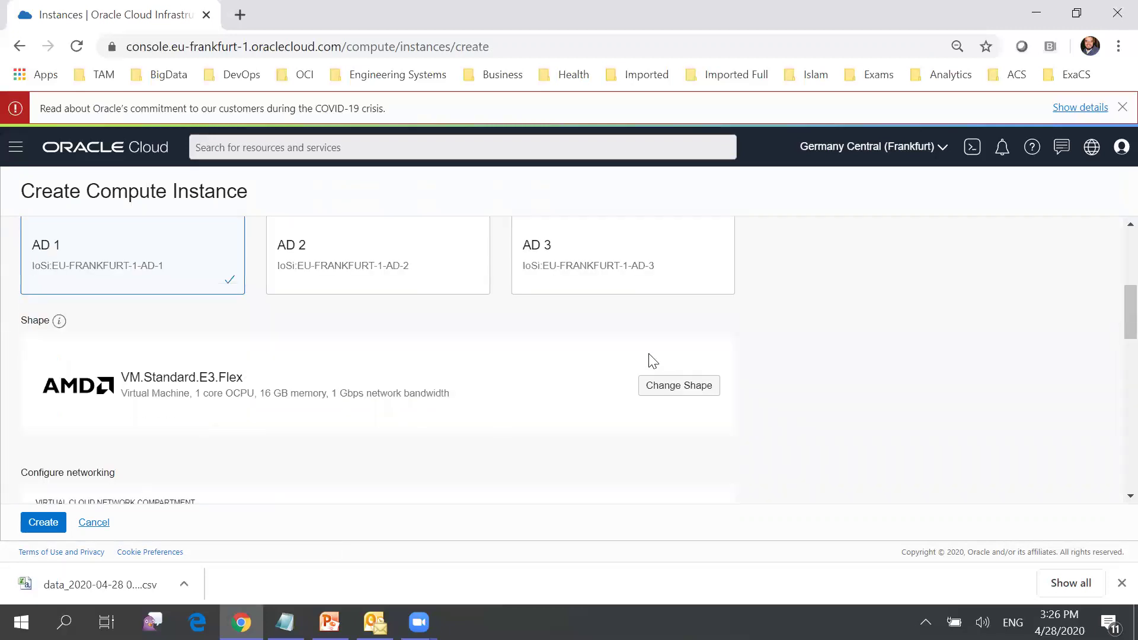
click(697, 392)
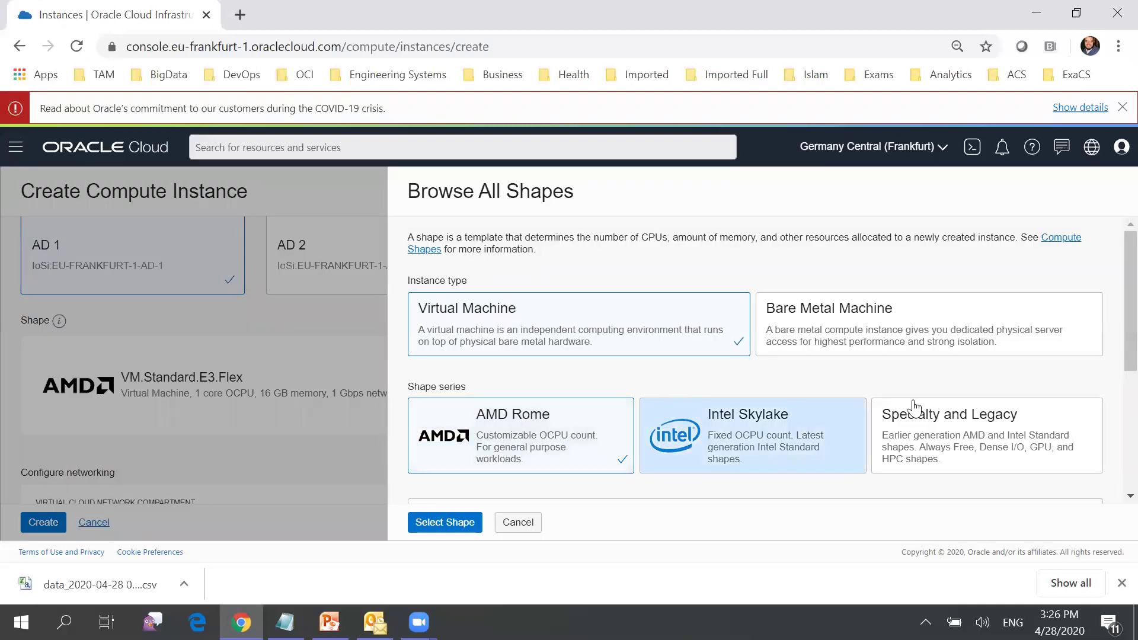
scroll(1114, 361, down, 2)
scroll(1113, 360, down, 1)
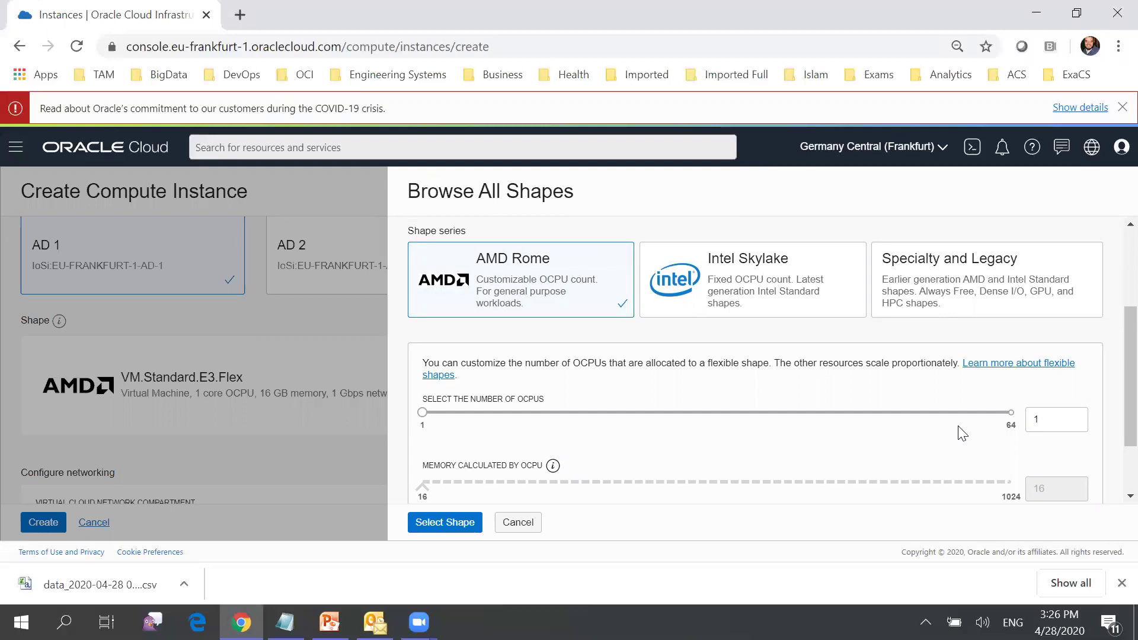
click(755, 293)
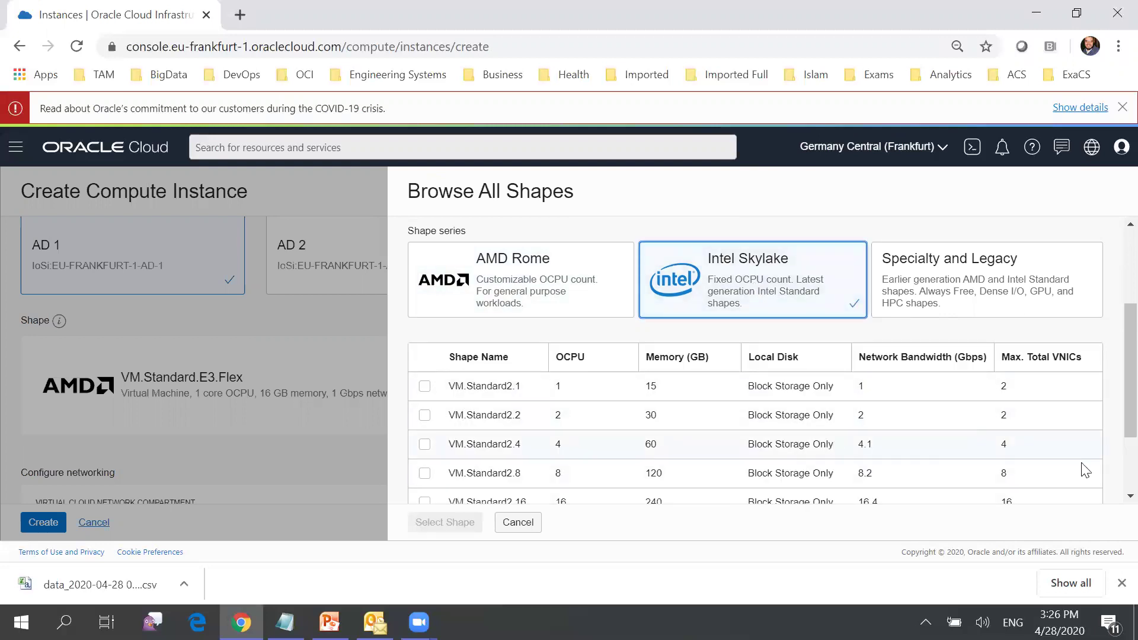
scroll(1113, 433, down, 2)
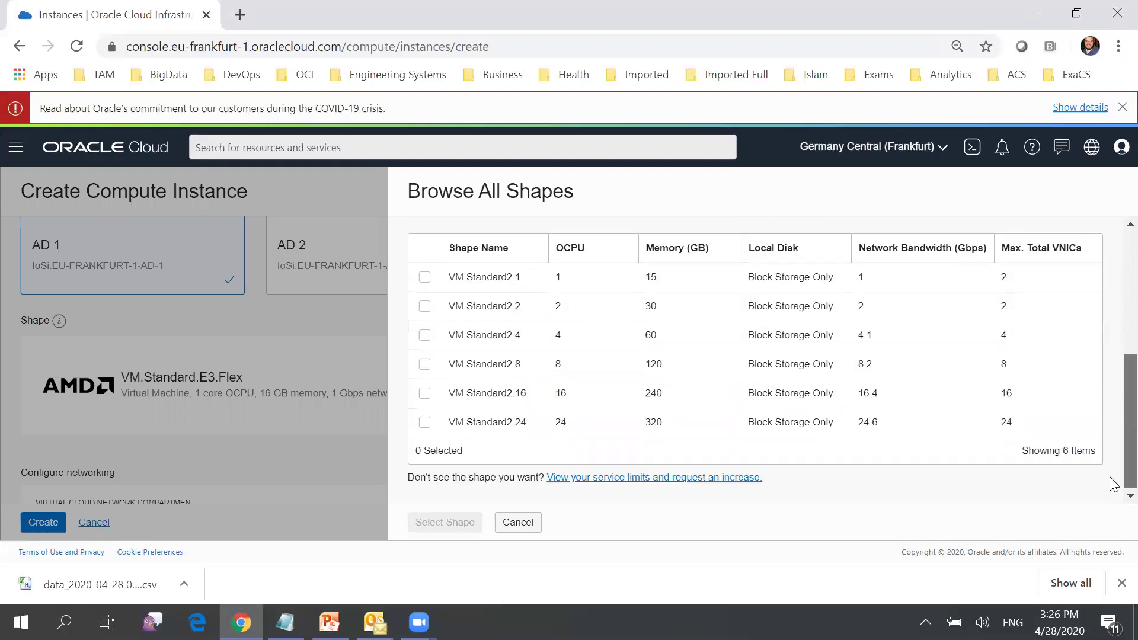
scroll(1114, 370, up, 4)
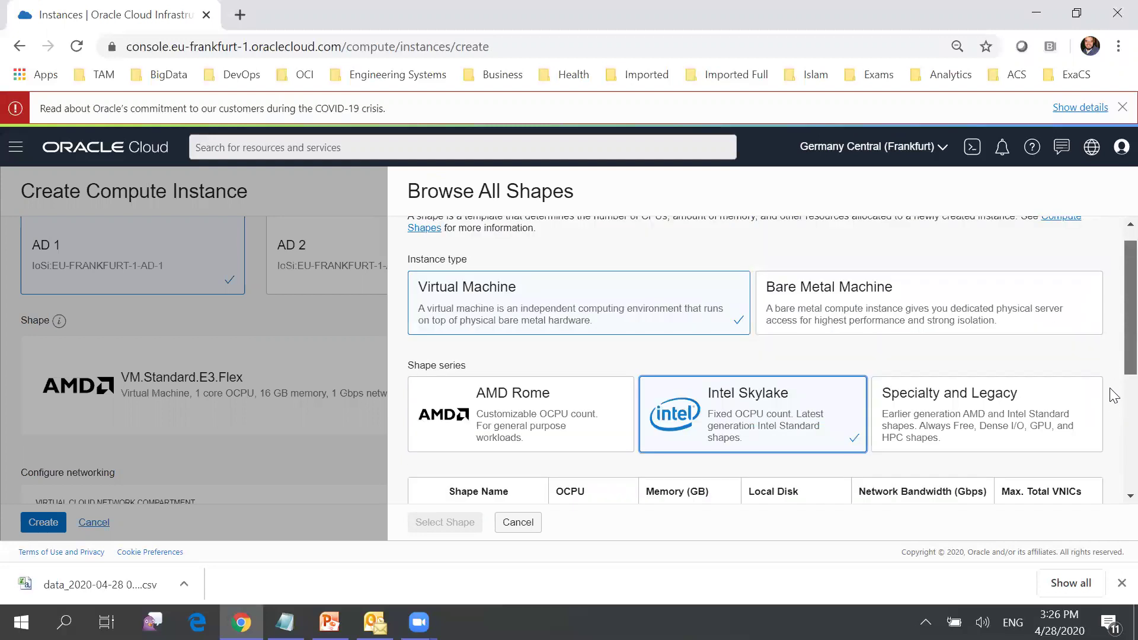
scroll(1112, 415, down, 3)
scroll(1110, 397, up, 2)
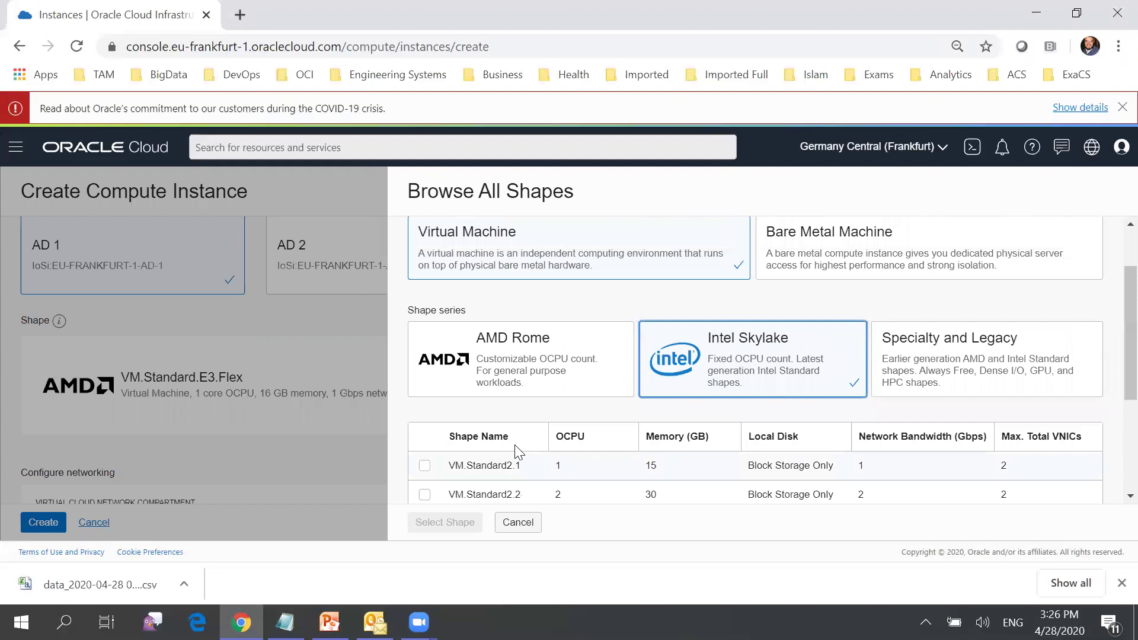
- Compare AMD Rome's customizable OCPU and memory settings with the fixed Intel Skylake shapes
click(508, 391)
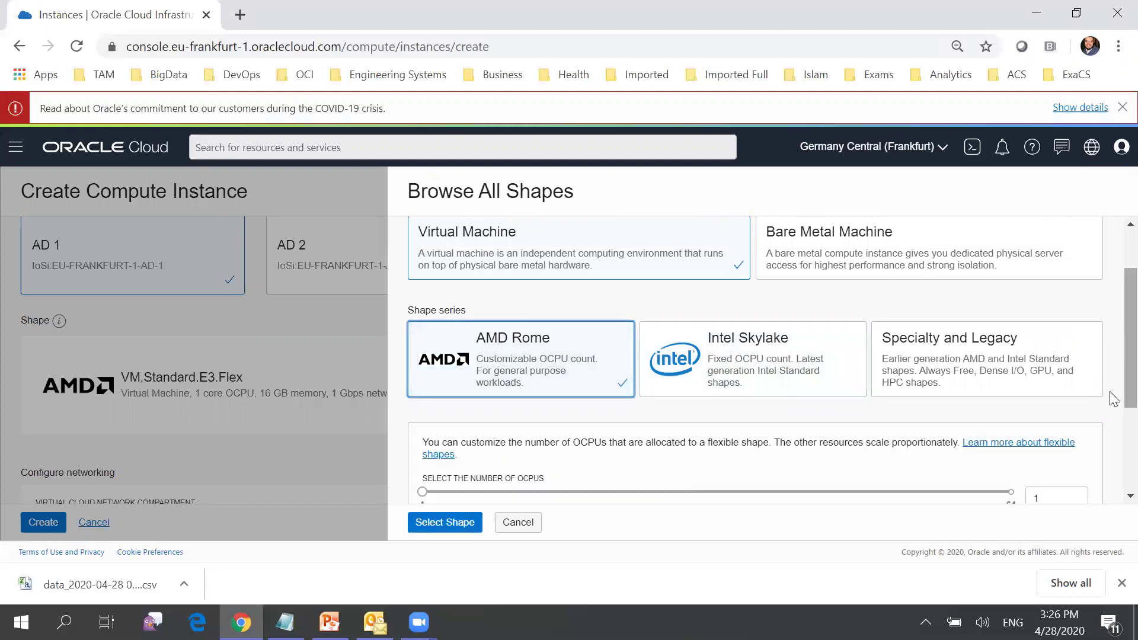
scroll(1113, 403, down, 2)
scroll(1113, 413, up, 1)
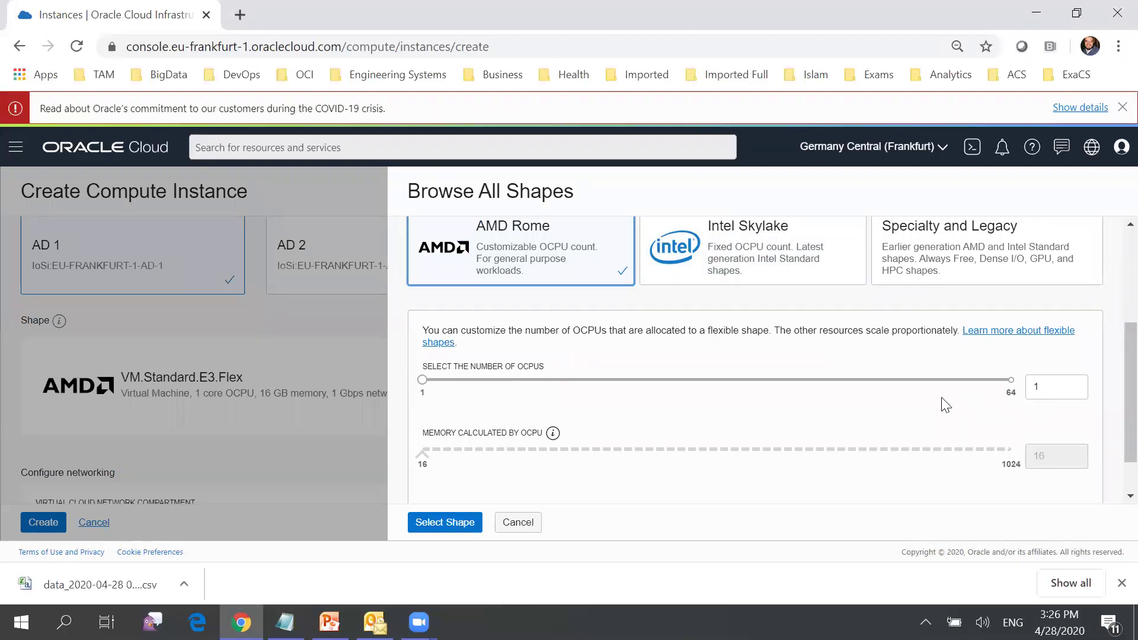
click(780, 257)
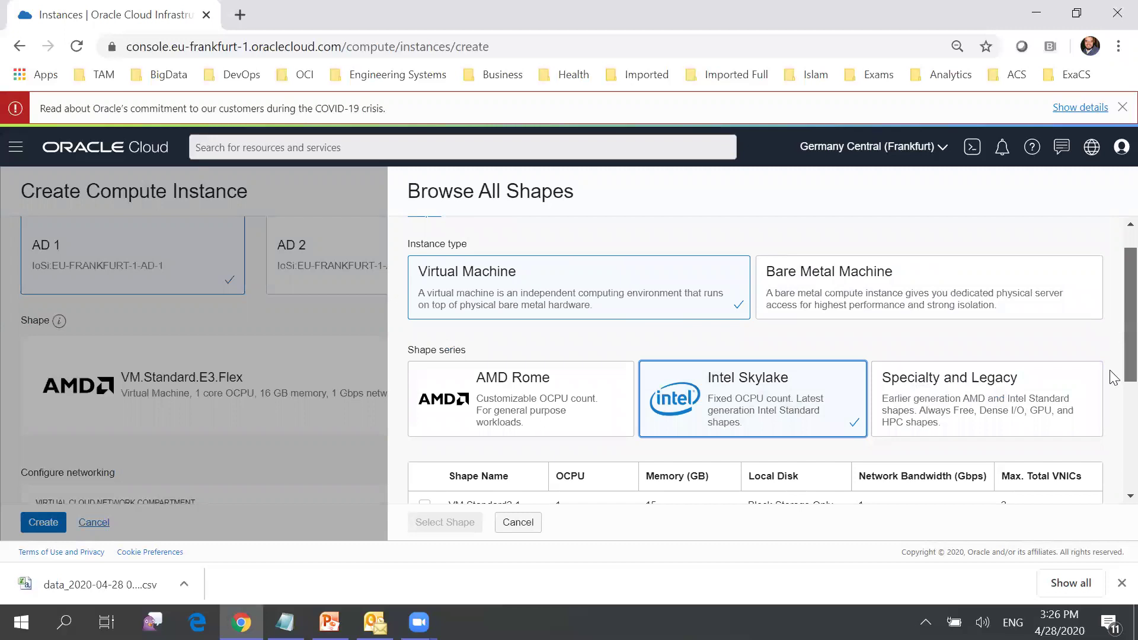
scroll(1111, 380, down, 3)
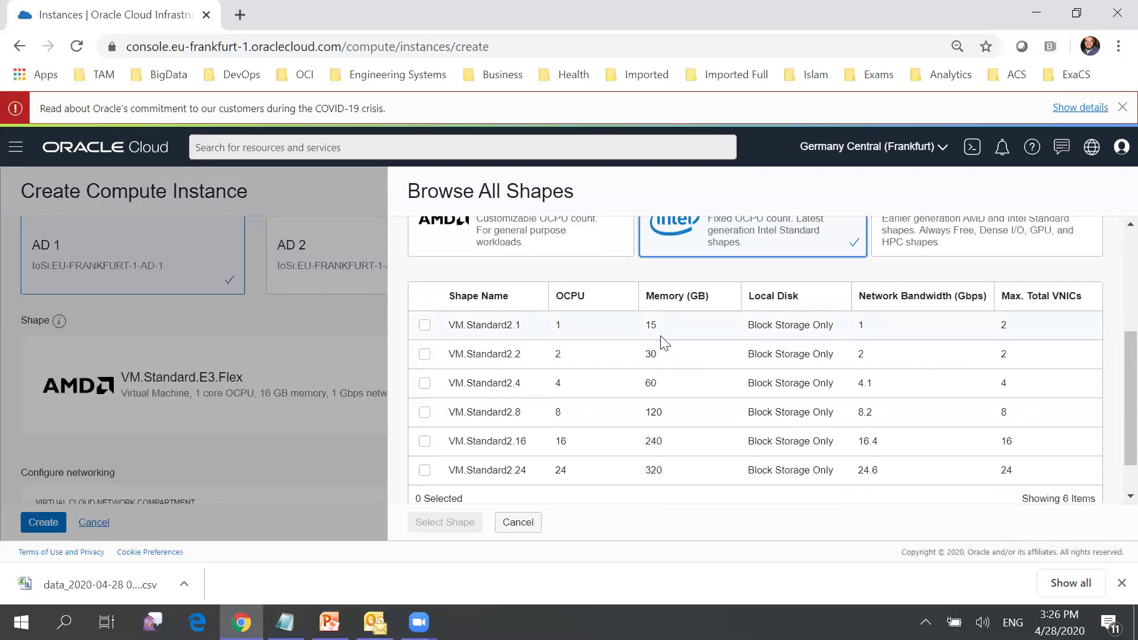
- Choose the AMD Rome shape series with 1 OCPU as the instance's shape
click(546, 242)
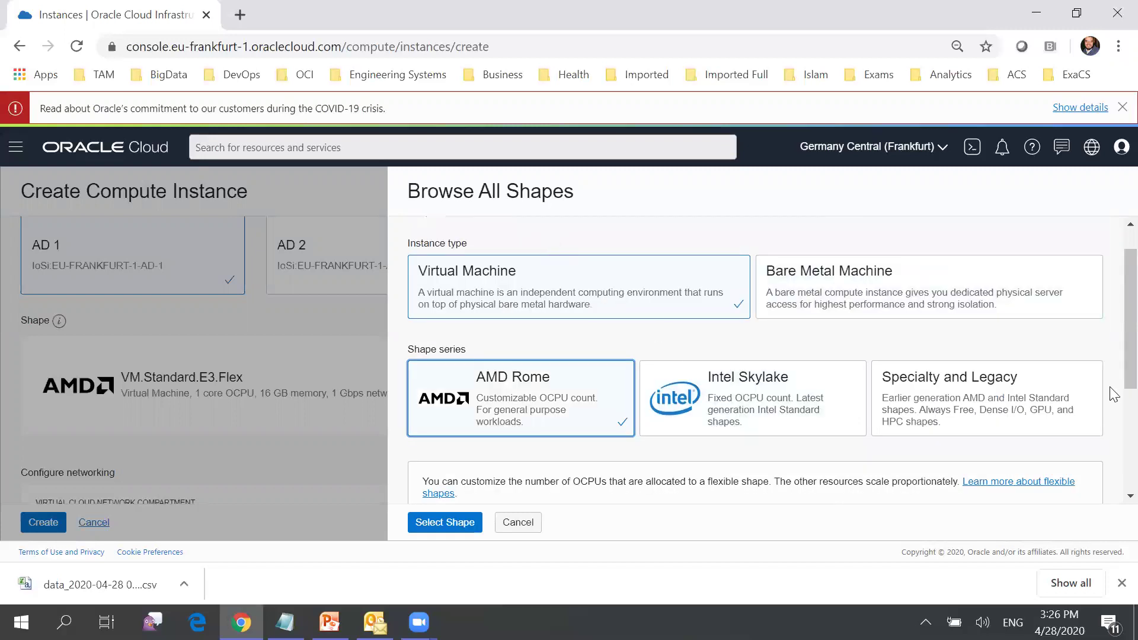
scroll(1113, 451, down, 3)
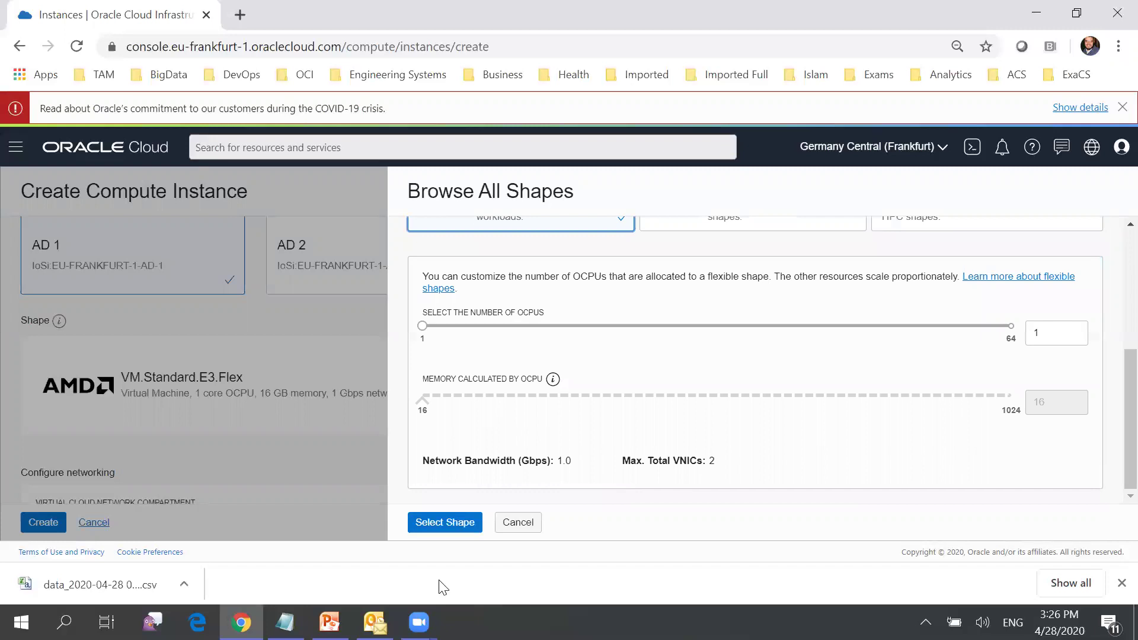
click(446, 523)
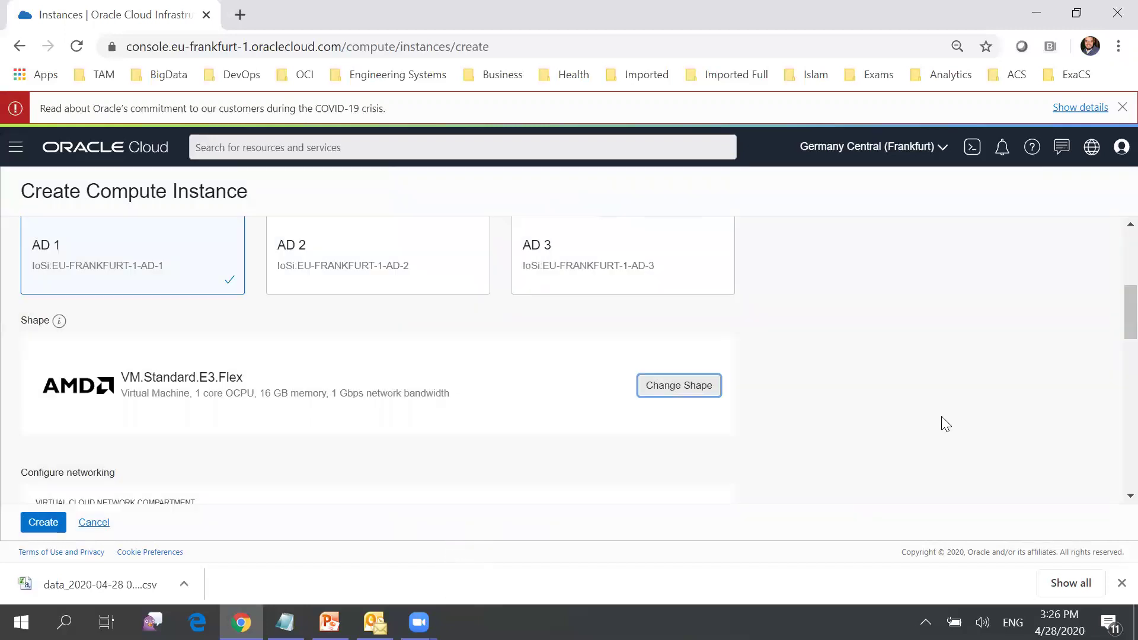
- Set the virtual cloud network compartment to NetComp so the instance uses ZikoVCN
scroll(1113, 356, down, 3)
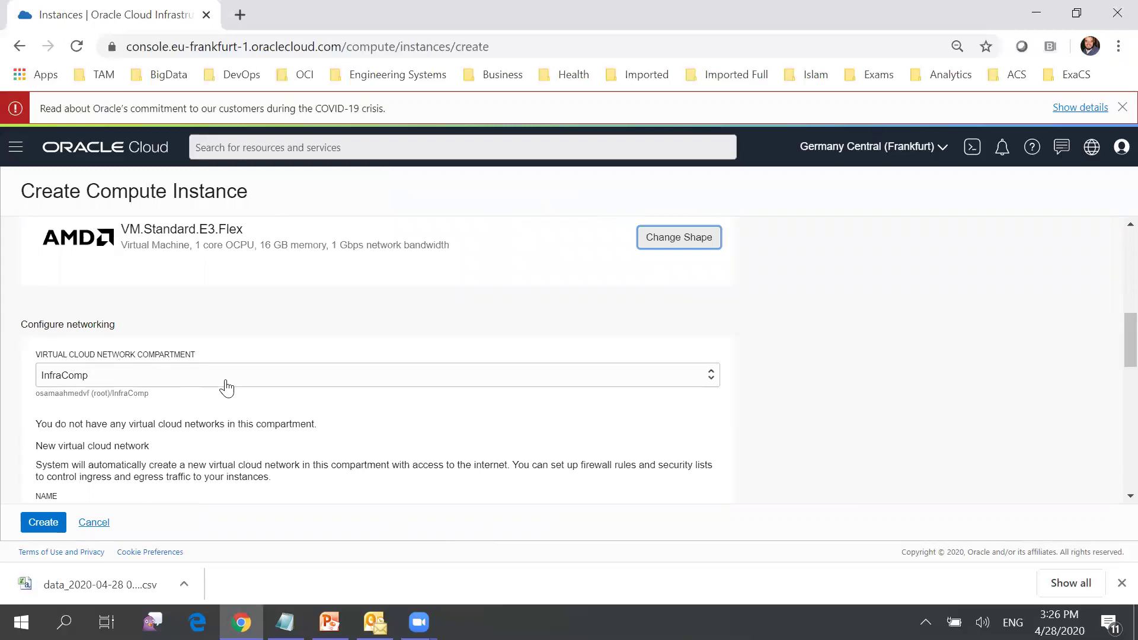
click(299, 382)
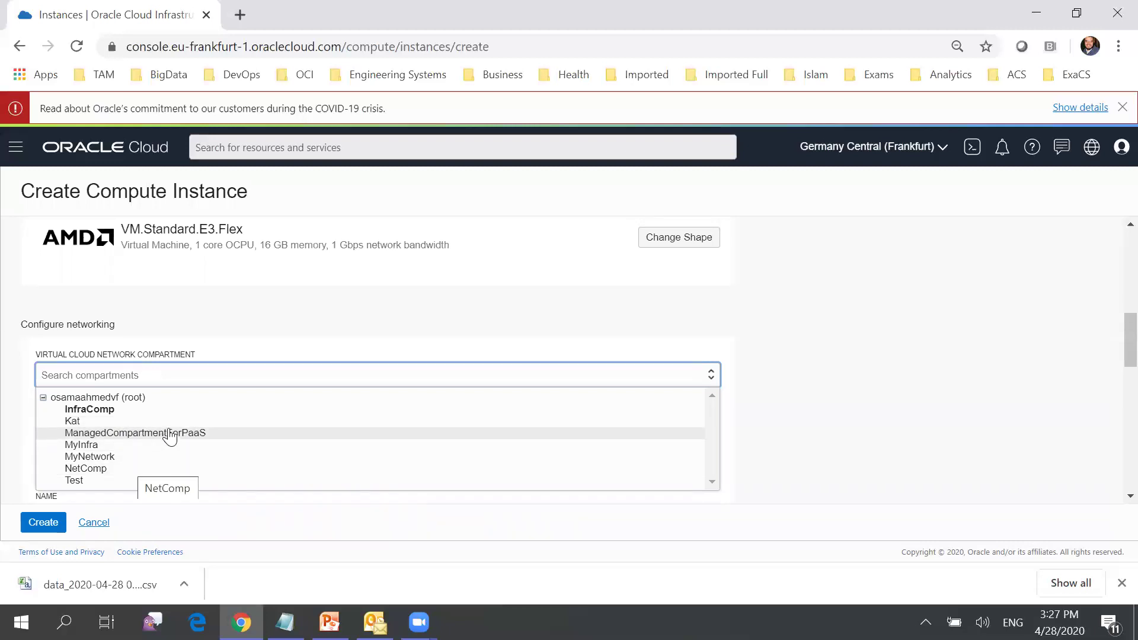
click(134, 469)
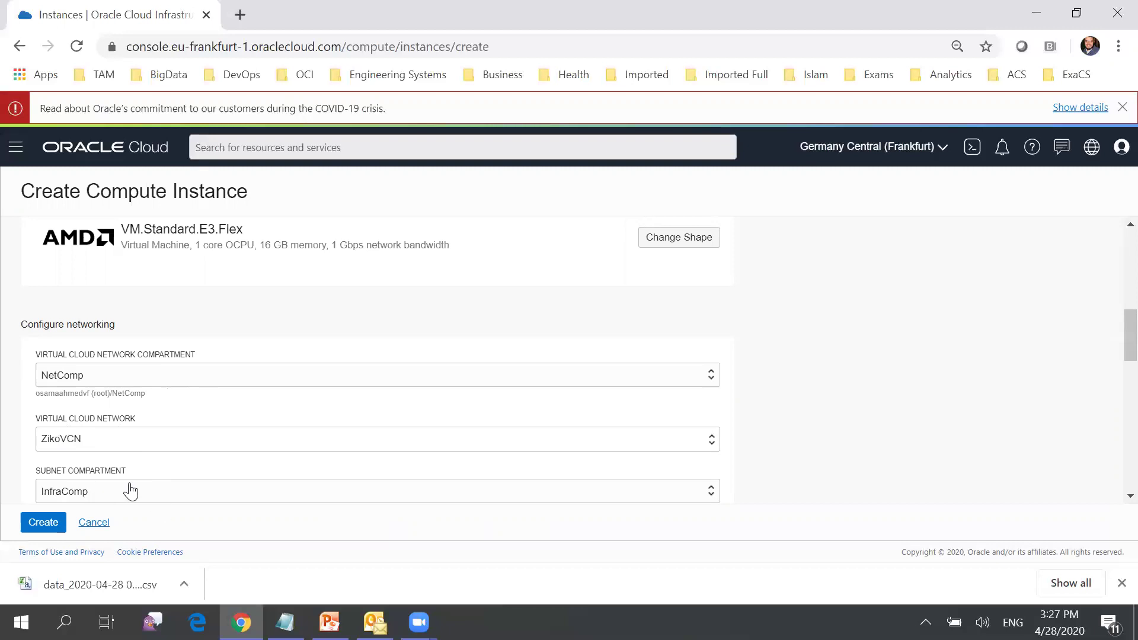
- Set the subnet compartment to NetComp and choose Public Subnet-ZikoVCN (Regional) as the instance's subnet
scroll(1110, 379, down, 3)
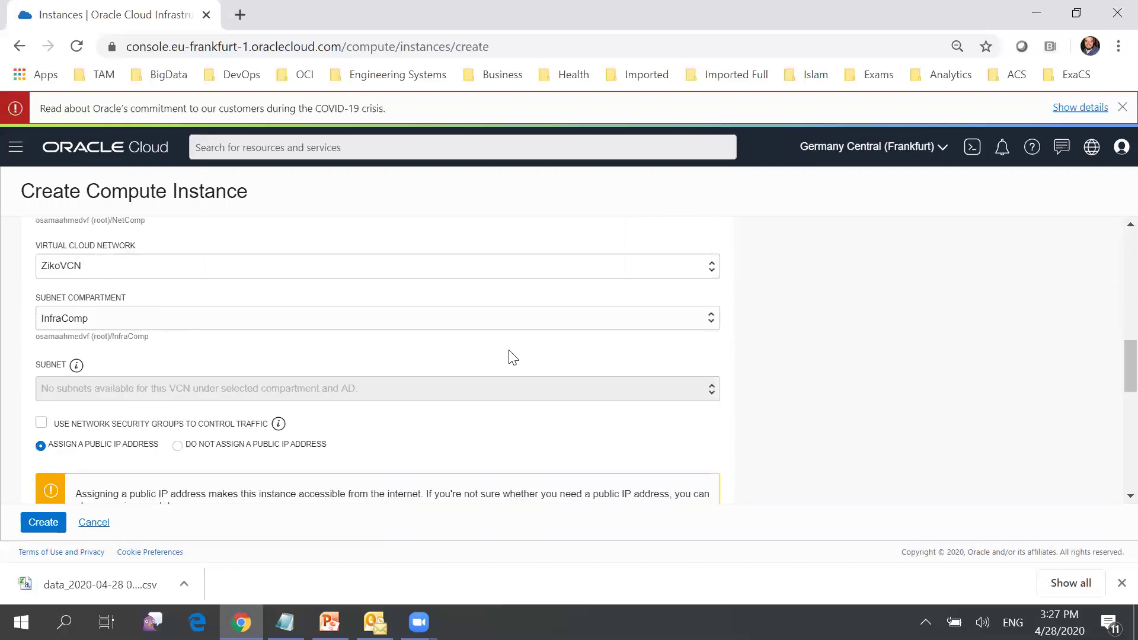
click(153, 321)
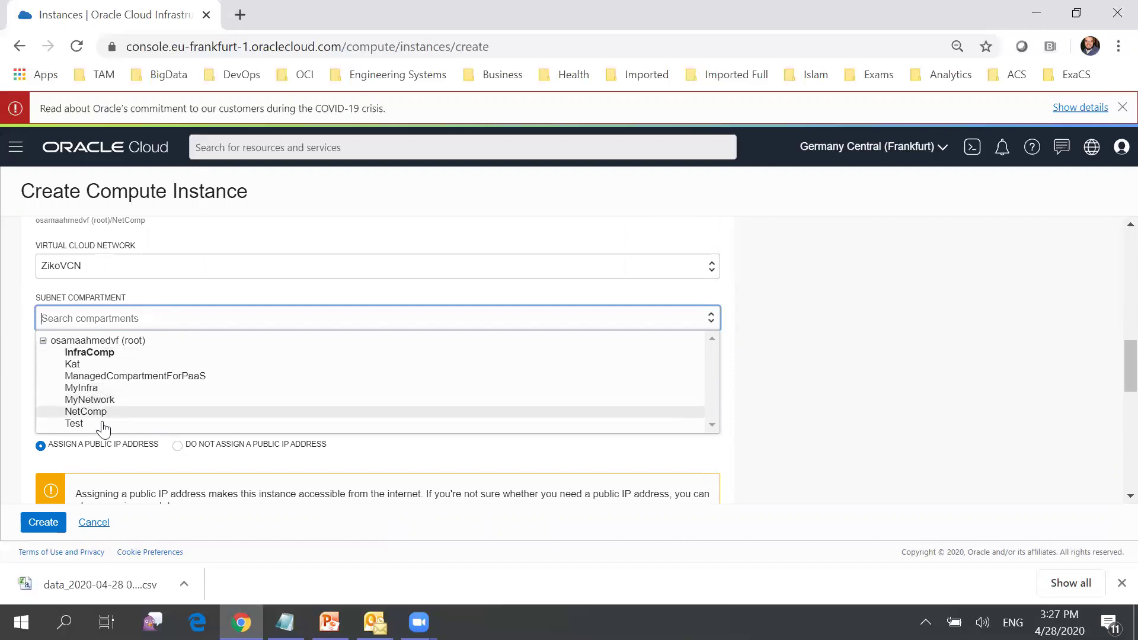
click(124, 409)
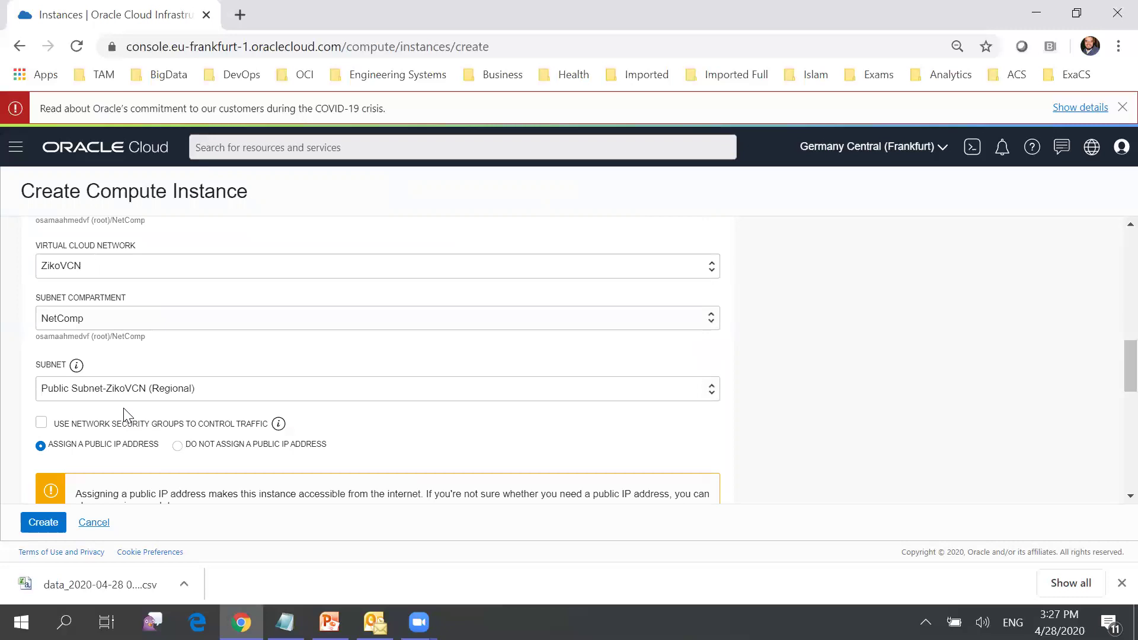
click(175, 388)
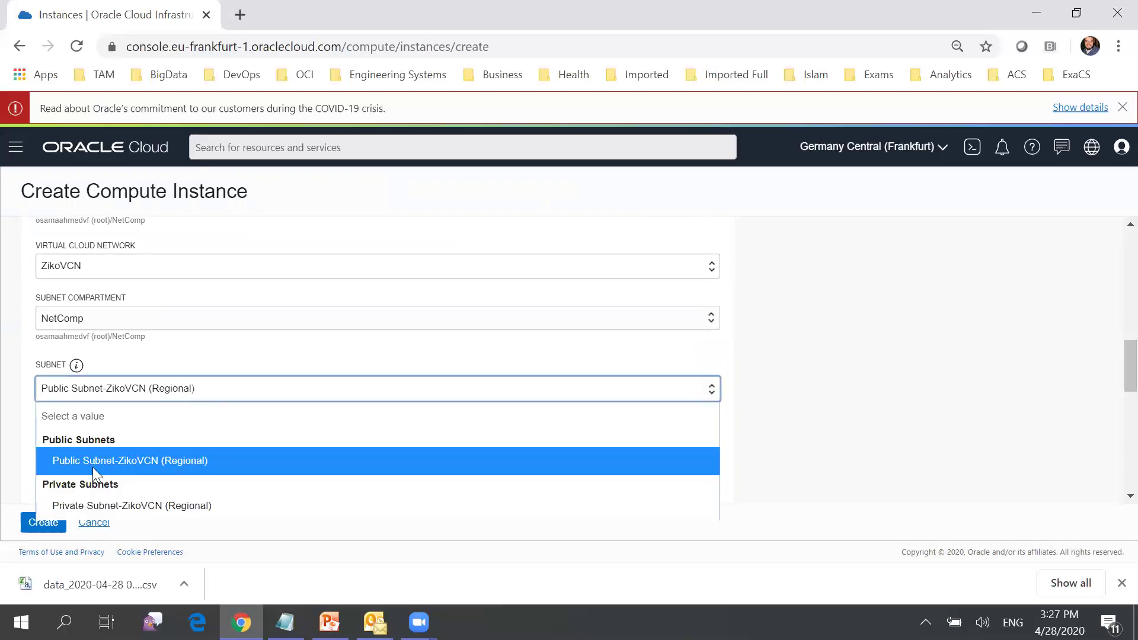
click(153, 462)
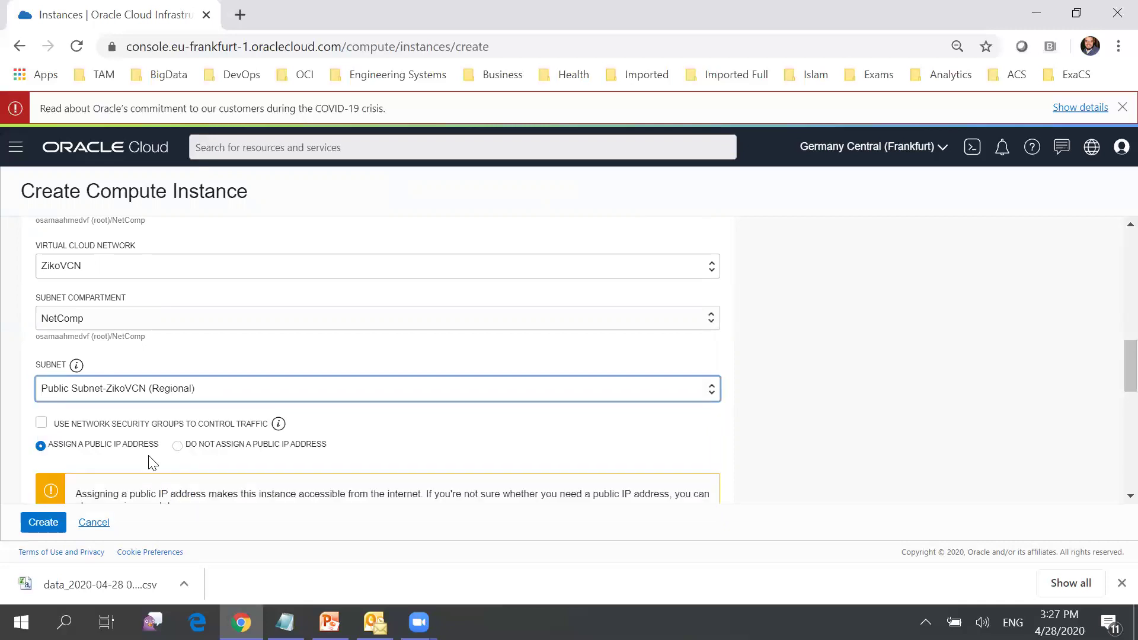
drag(1115, 383, 1116, 457)
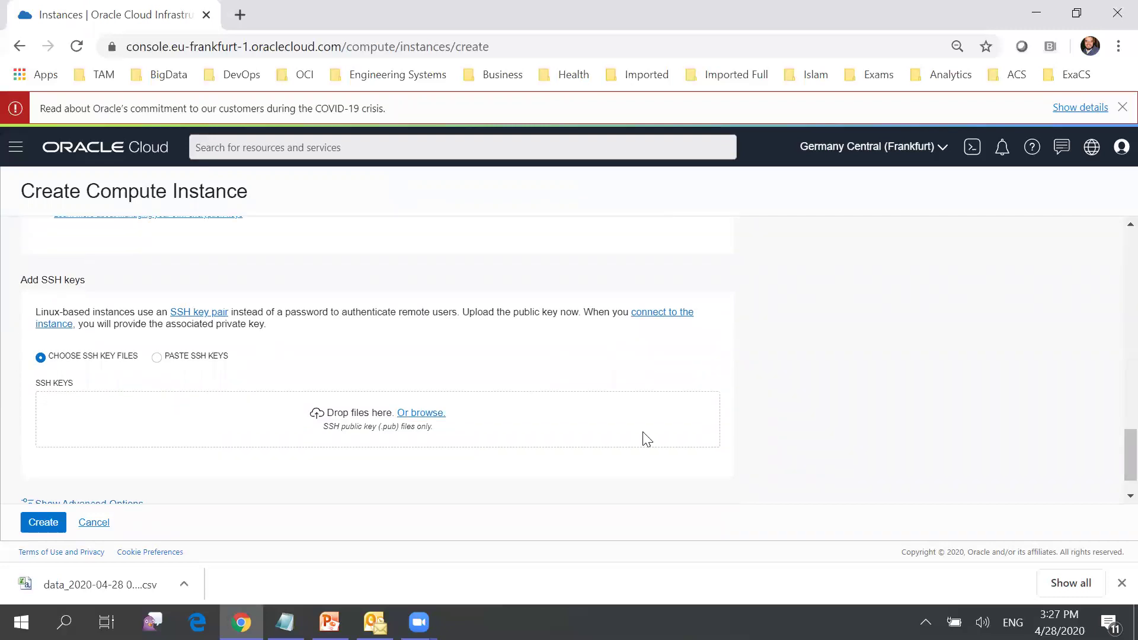
key(super+s)
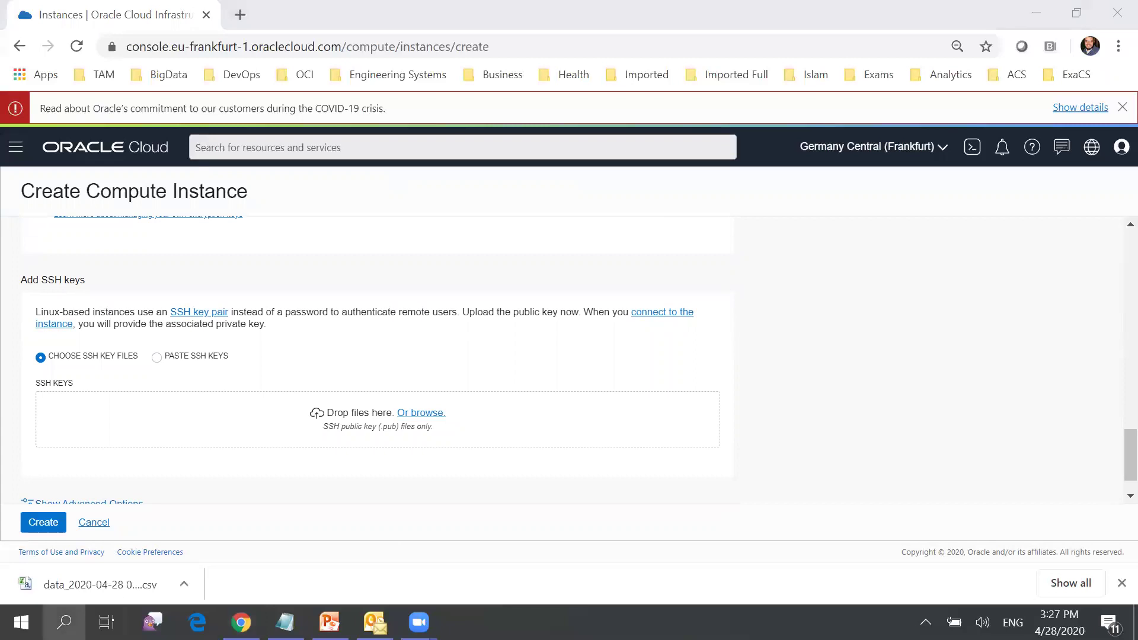
text(pu)
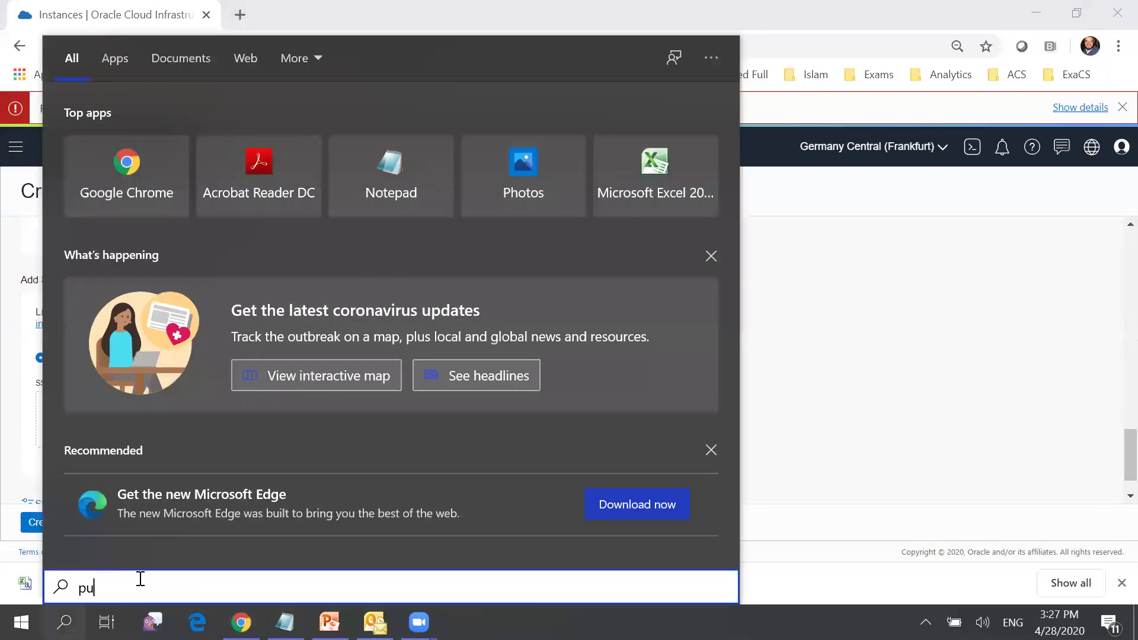
text(tyy)
text(g)
text(n)
key(BackSpace)
key(BackSpace)
key(BackSpace)
text(gen)
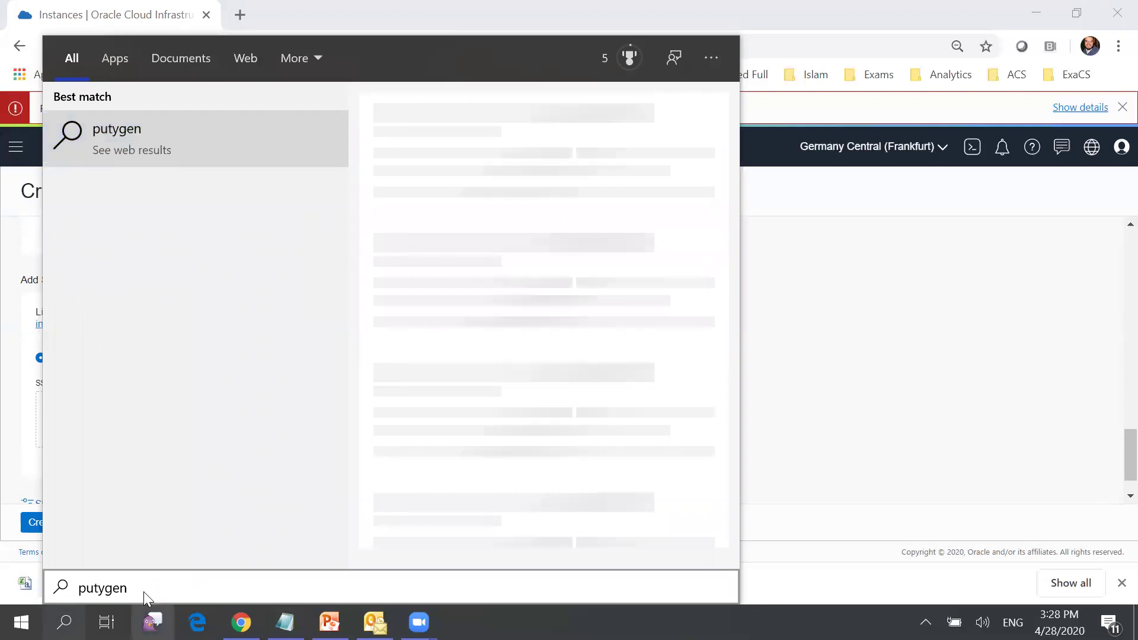
key(Return)
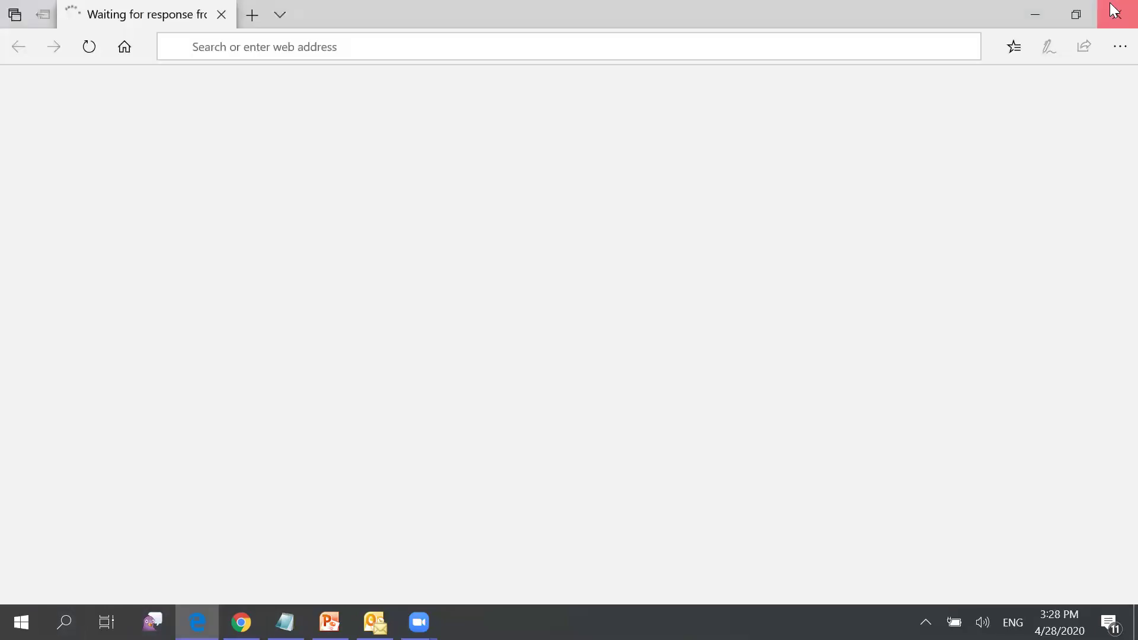
click(1114, 13)
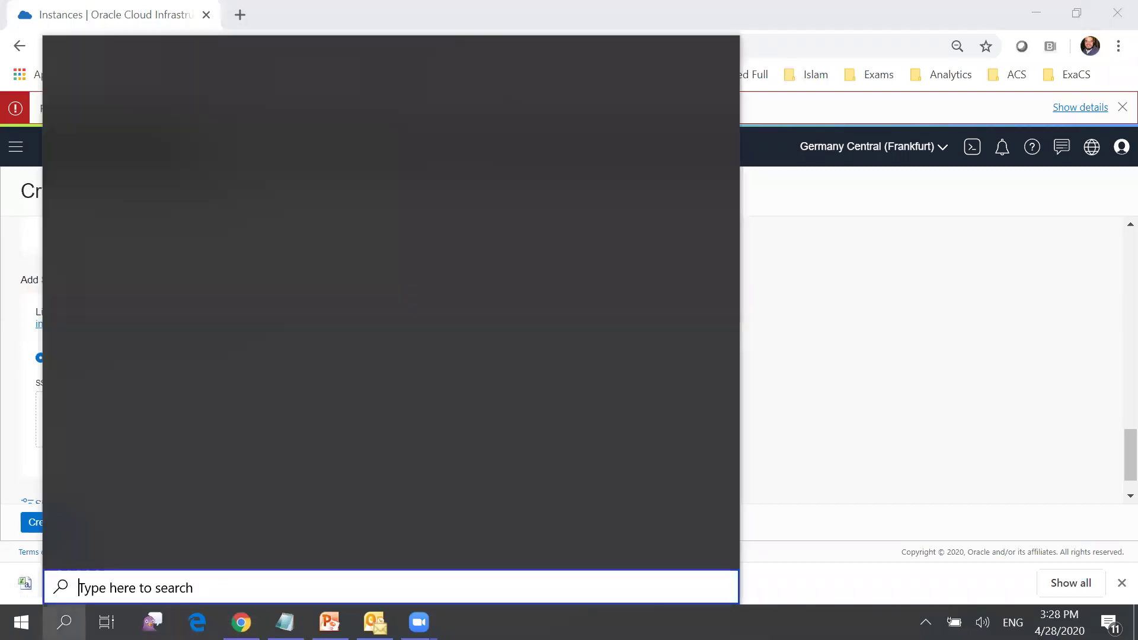
- Find and launch PuTTYgen on the computer and generate a 2048-bit RSA key pair
text(o)
key(BackSpace)
text(putty)
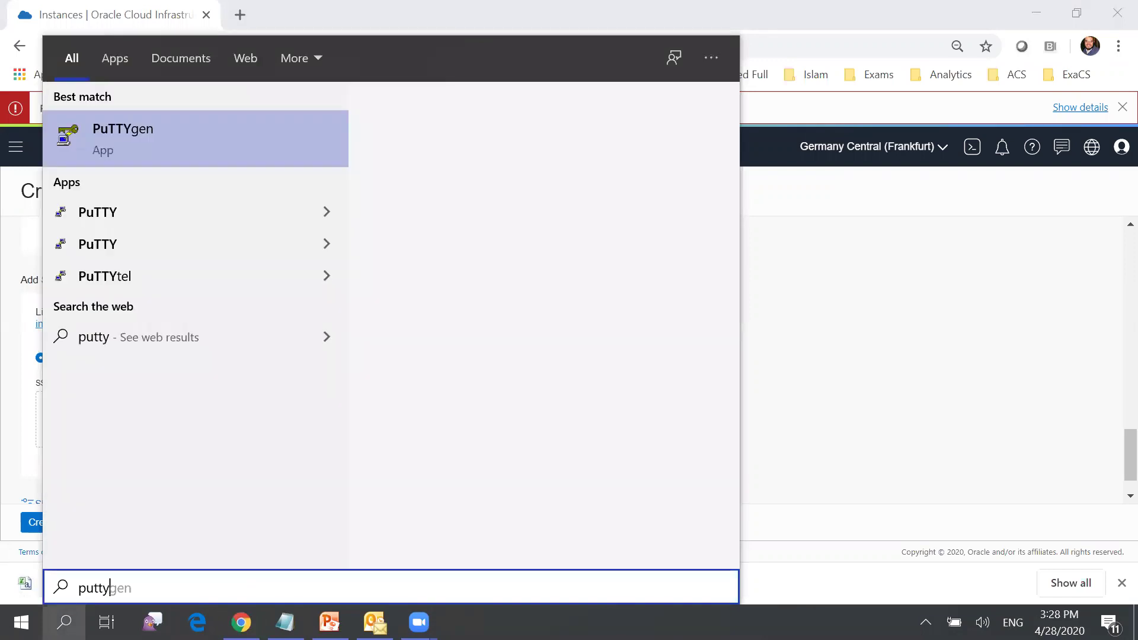
click(135, 144)
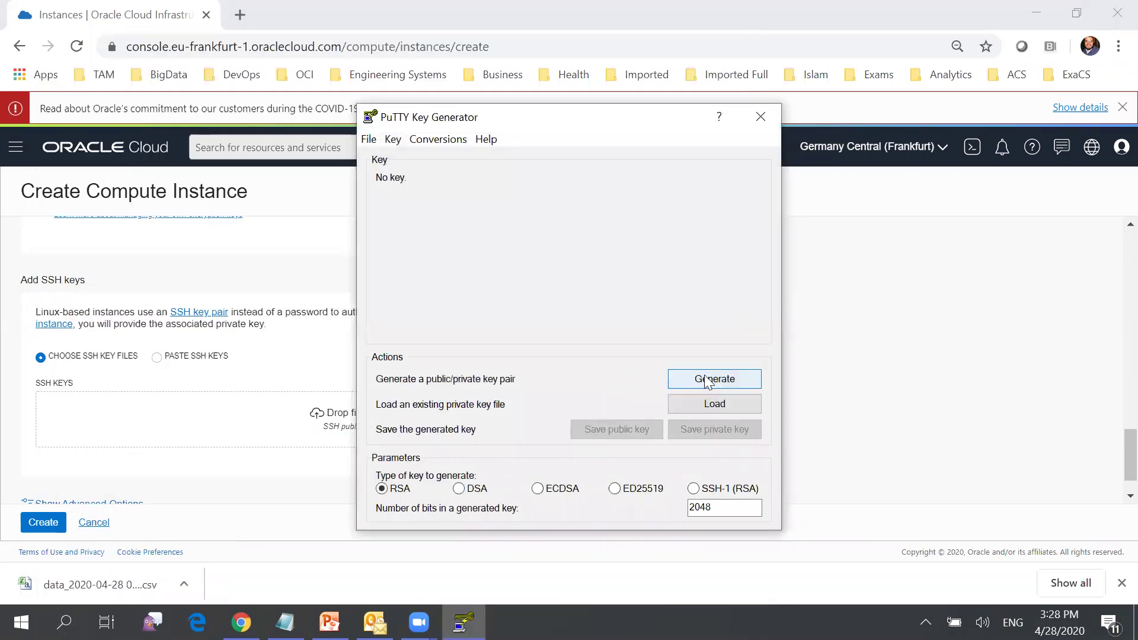
click(704, 374)
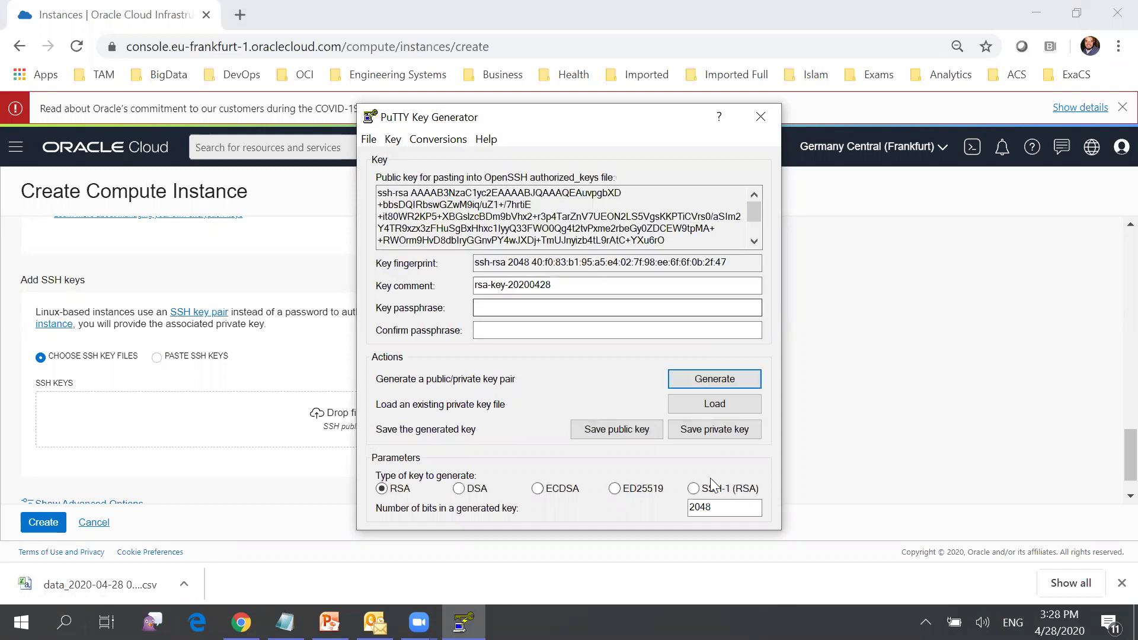
- Save the private key without a passphrase in the Documents folder as ziko_key
click(708, 436)
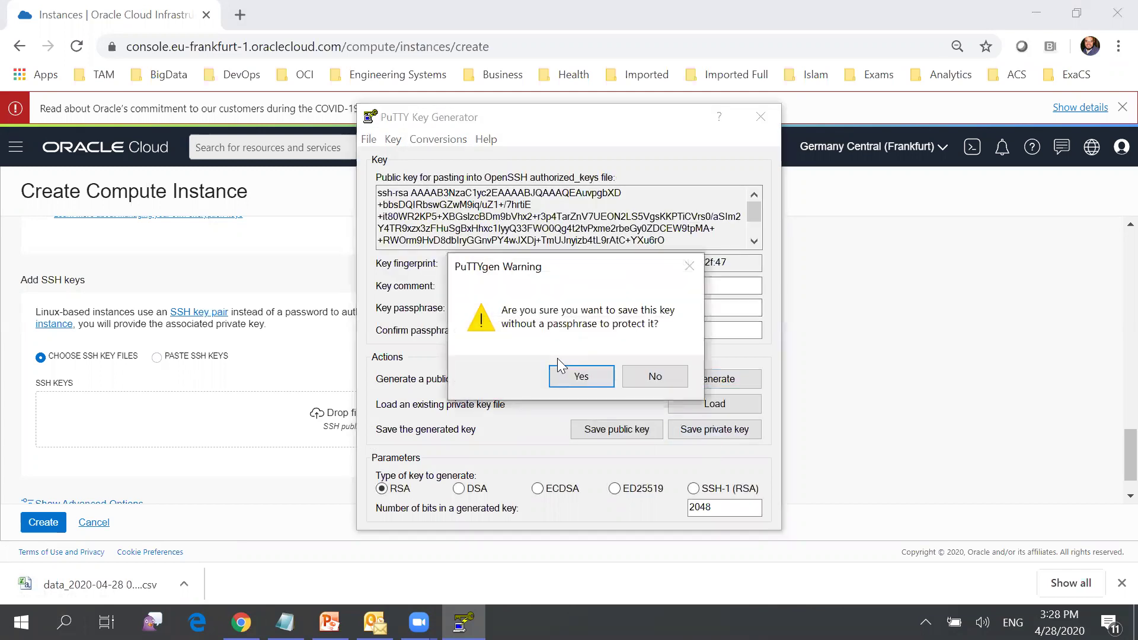
click(578, 377)
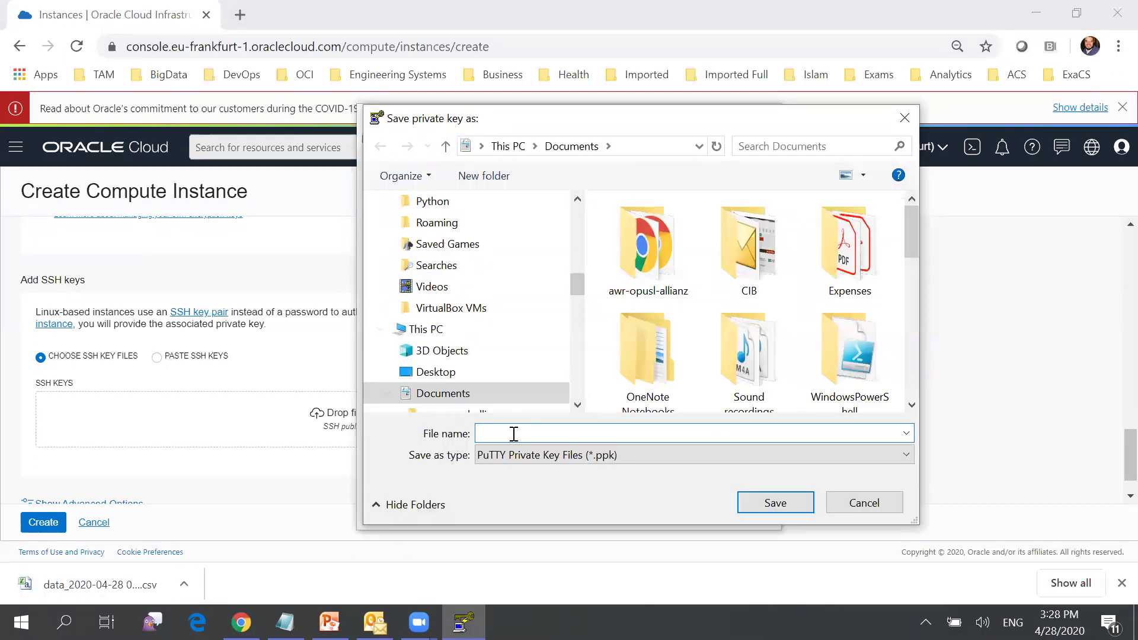
text(ziko_key)
click(758, 504)
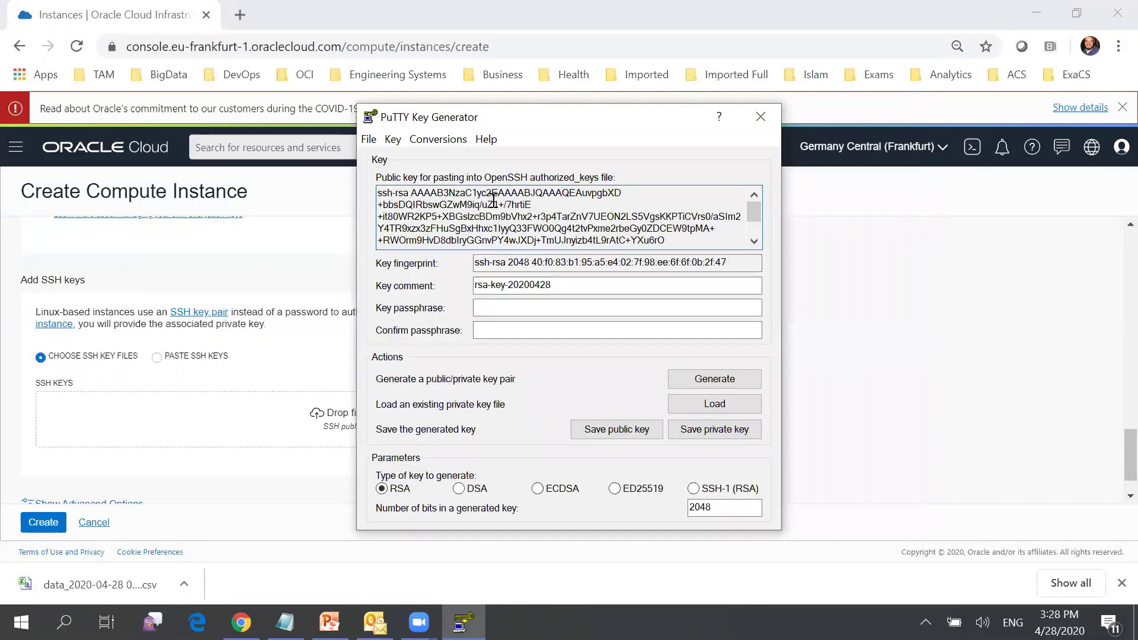
- Select and copy the entire OpenSSH public key text of the generated key pair
drag(380, 193, 782, 352)
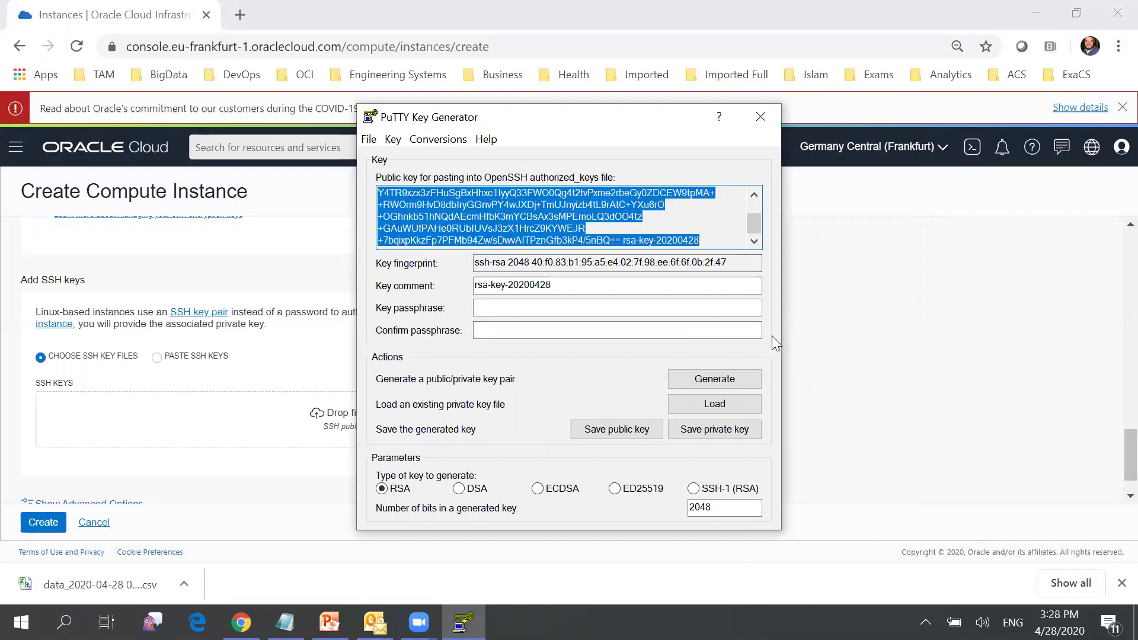
click(759, 197)
click(759, 196)
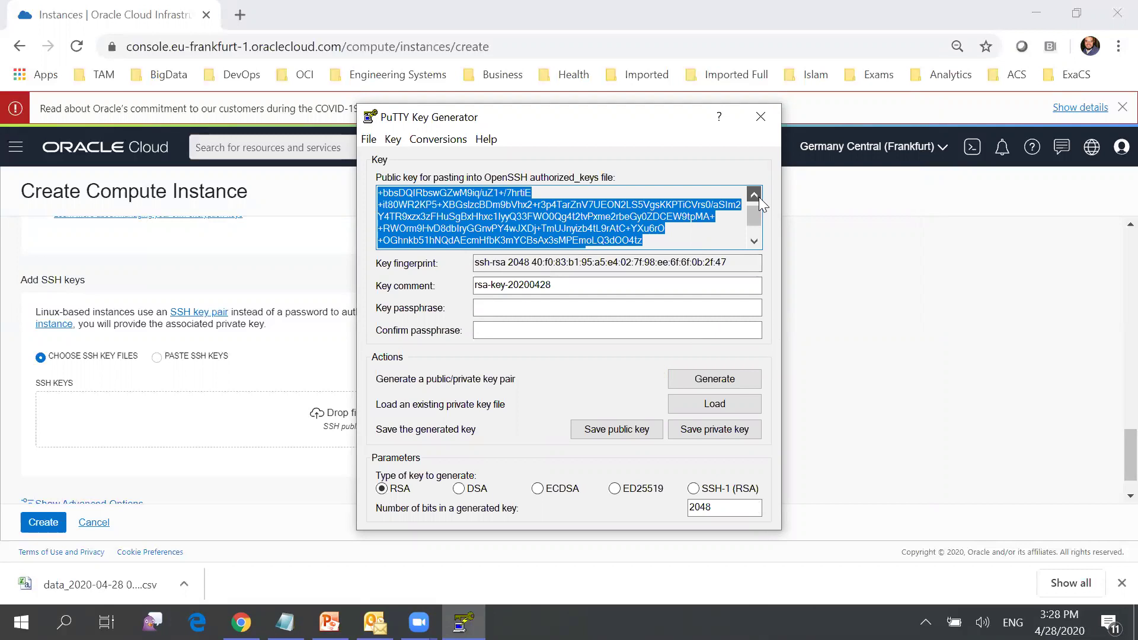
click(759, 197)
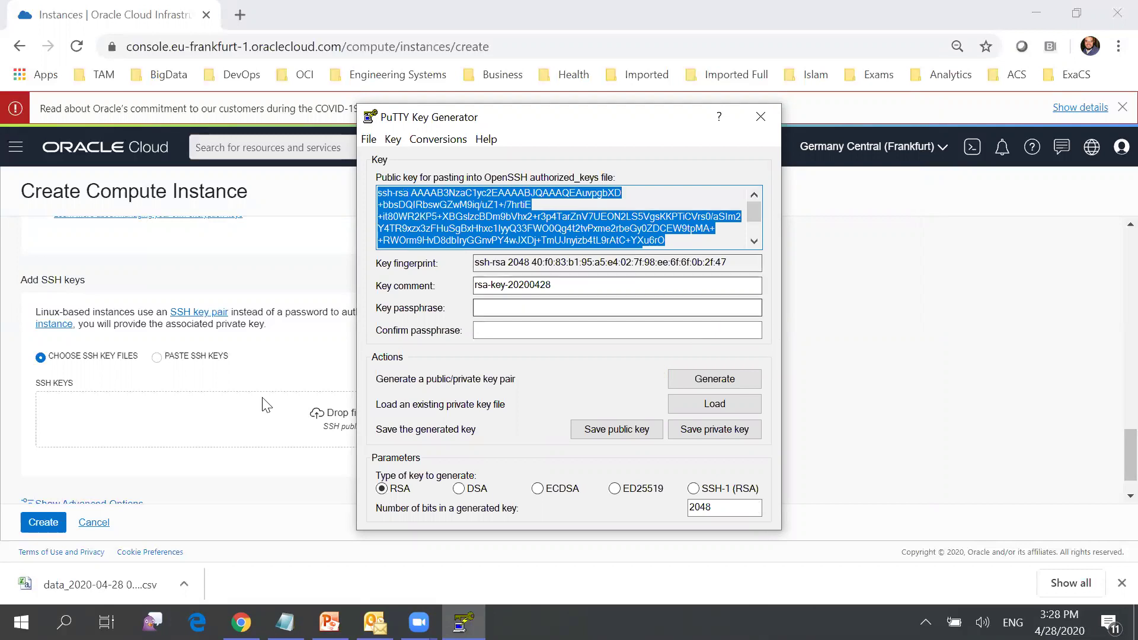
- Switch back to the Oracle Cloud instance form and supply the SSH key by pasting the generated public key
click(253, 412)
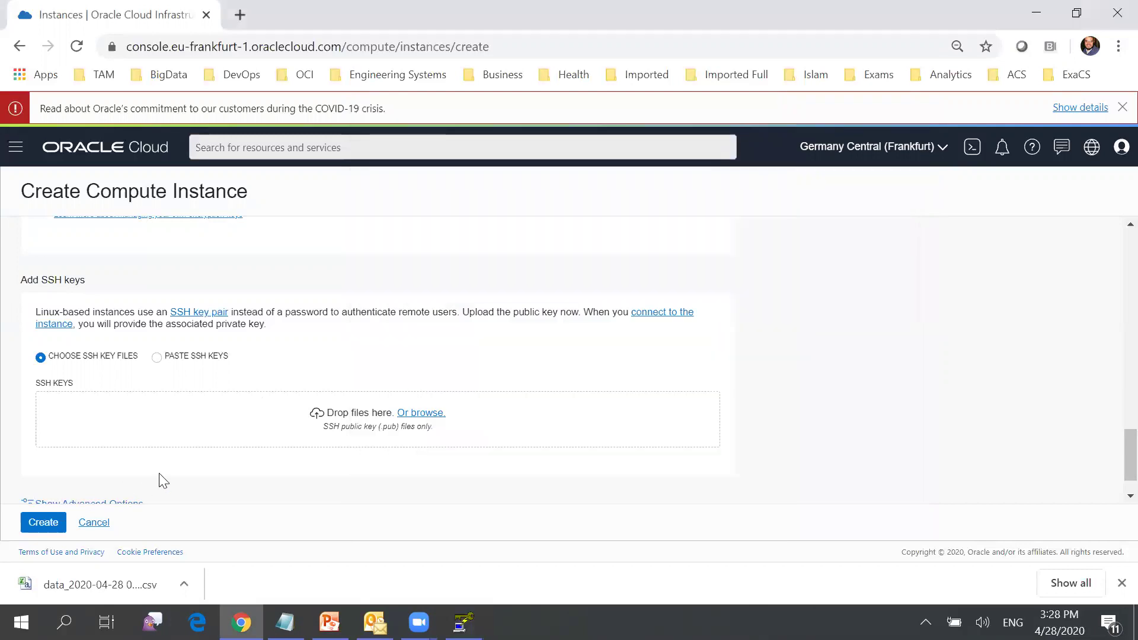
click(157, 357)
click(123, 403)
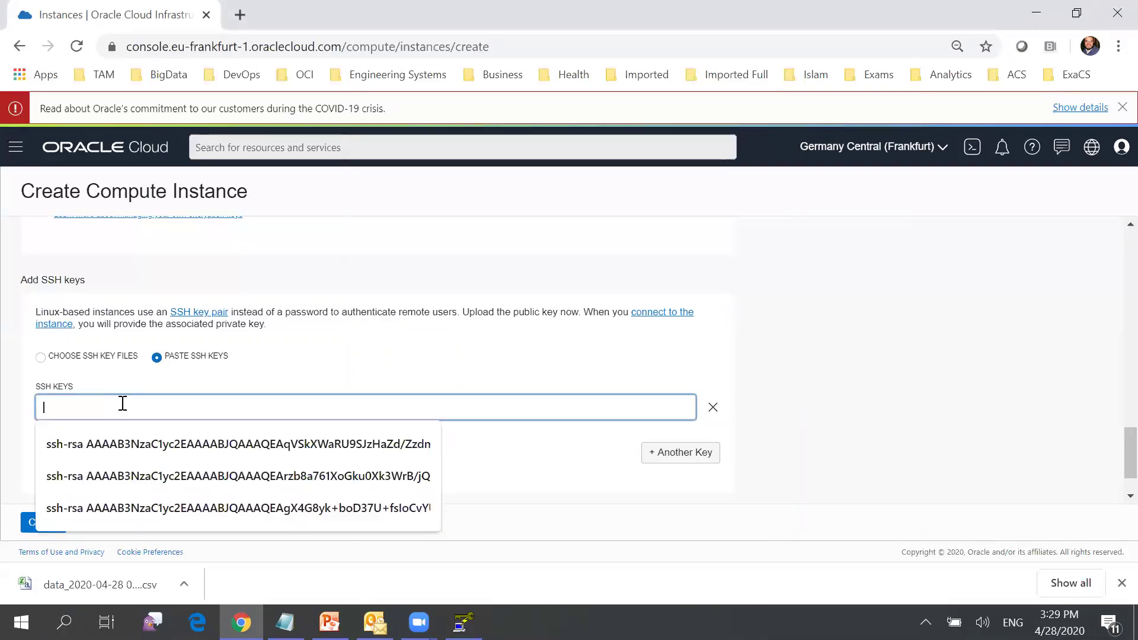
key(ctrl+v)
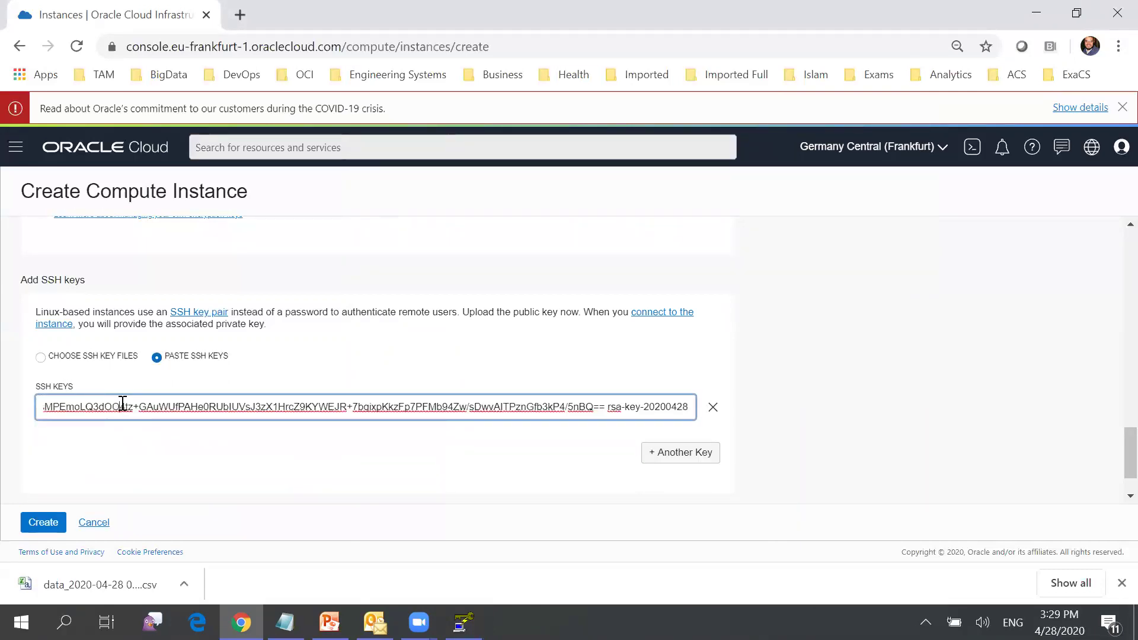
- Check the pasted SSH public key from its end back to its beginning
key(Left)
key(Left)
key(Left)
key(Left)
key(Left)
key(Left)
key(Left)
key(Left)
key(Left)
key(Left)
key(Left)
key(Left)
key(Left)
key(Left)
key(Left)
key(Left)
key(Left)
key(Left)
key(Left)
key(Left)
key(Left)
key(Left)
key(Left)
key(Left)
key(Left)
key(Left)
key(Left)
key(Left)
key(Left)
key(Left)
key(Left)
key(Left)
key(Left)
key(Left)
key(Left)
key(Left)
key(Left)
key(Left)
key(Left)
key(Left)
key(Left)
key(Left)
key(Left)
key(Left)
key(Left)
key(Left)
key(Left)
key(Left)
key(Left)
key(Left)
key(Left)
key(Left)
key(Left)
key(Left)
key(Left)
key(Left)
key(Left)
key(Left)
key(Left)
key(Left)
key(Left)
key(Left)
key(Left)
key(Left)
key(Left)
key(Left)
key(Left)
key(Left)
key(Left)
key(Left)
key(Left)
key(Left)
key(Left)
key(Left)
key(Left)
key(Left)
key(Left)
key(Left)
key(Left)
key(Left)
key(Left)
key(Left)
key(Left)
key(Left)
key(Left)
key(Left)
key(Left)
key(Left)
key(Left)
key(Left)
key(Left)
key(Left)
key(Left)
key(Left)
key(Left)
key(Left)
key(Left)
key(Left)
key(Left)
key(Left)
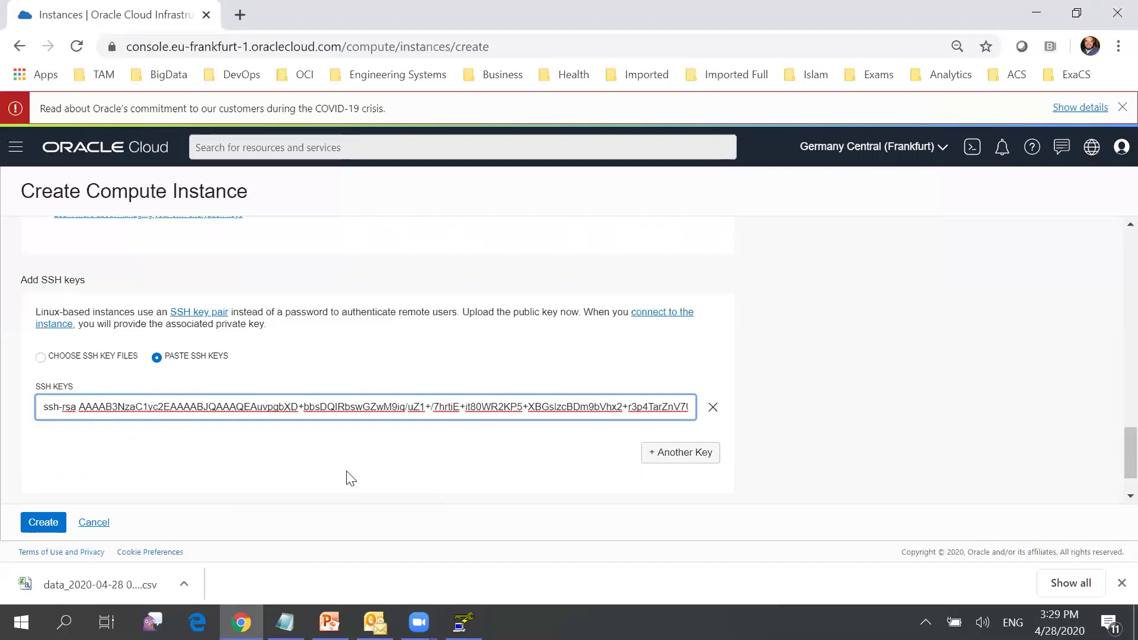
- Create the ZikoVM compute instance with the configured shape, network and SSH key
scroll(1115, 460, down, 1)
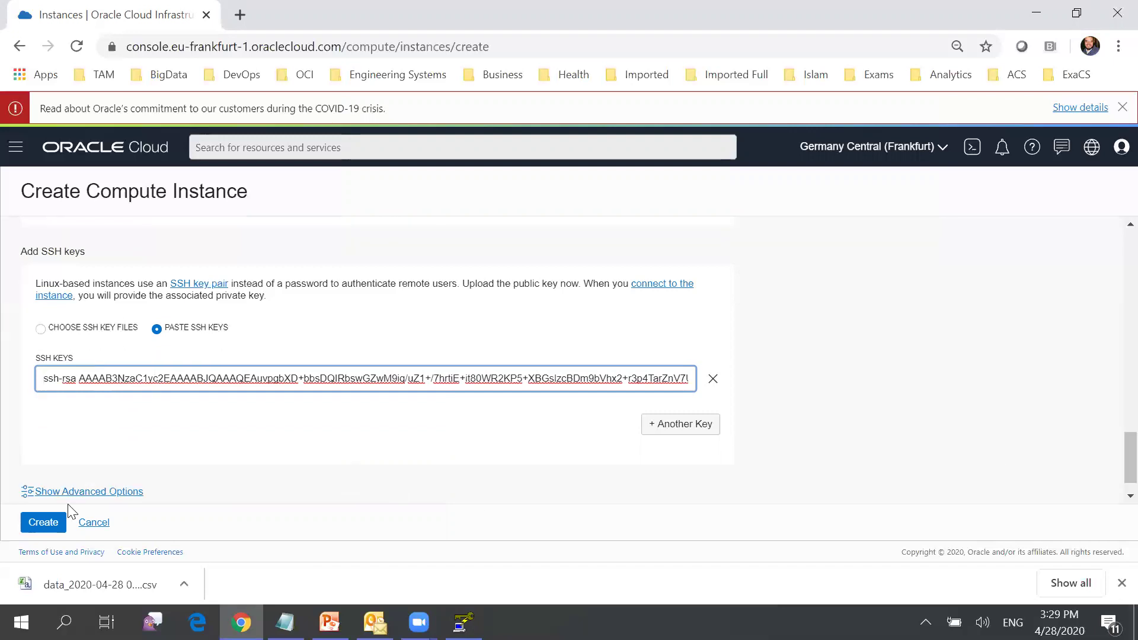
click(49, 524)
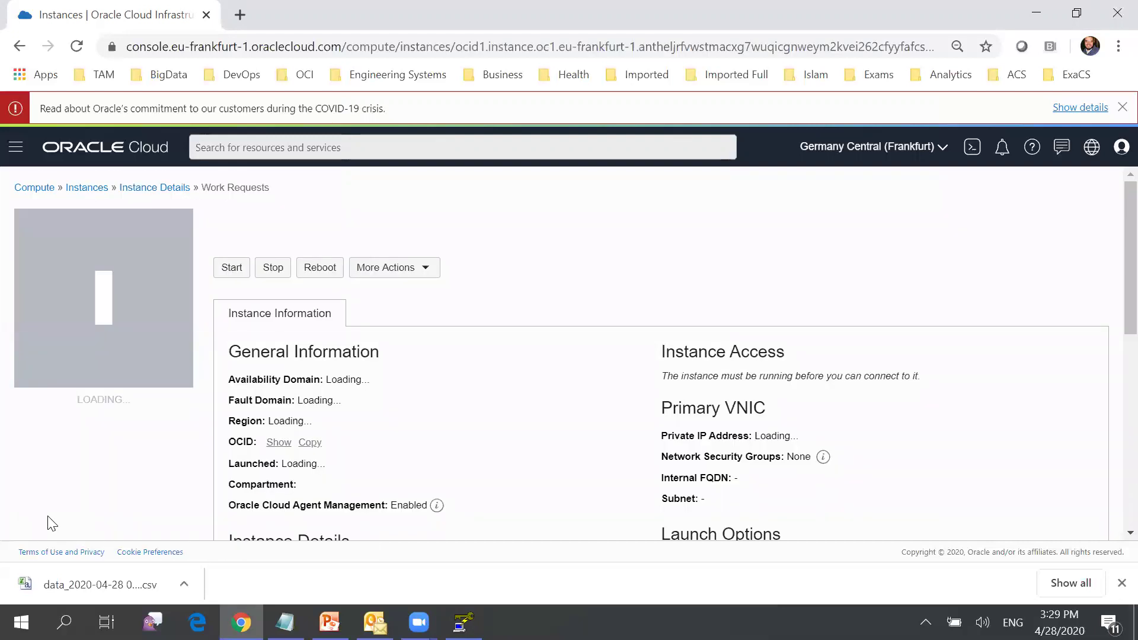
- Examine ZikoVM's details page, including its general information, primary VNIC, launch options and shape configuration
scroll(1113, 285, down, 2)
scroll(1112, 249, up, 2)
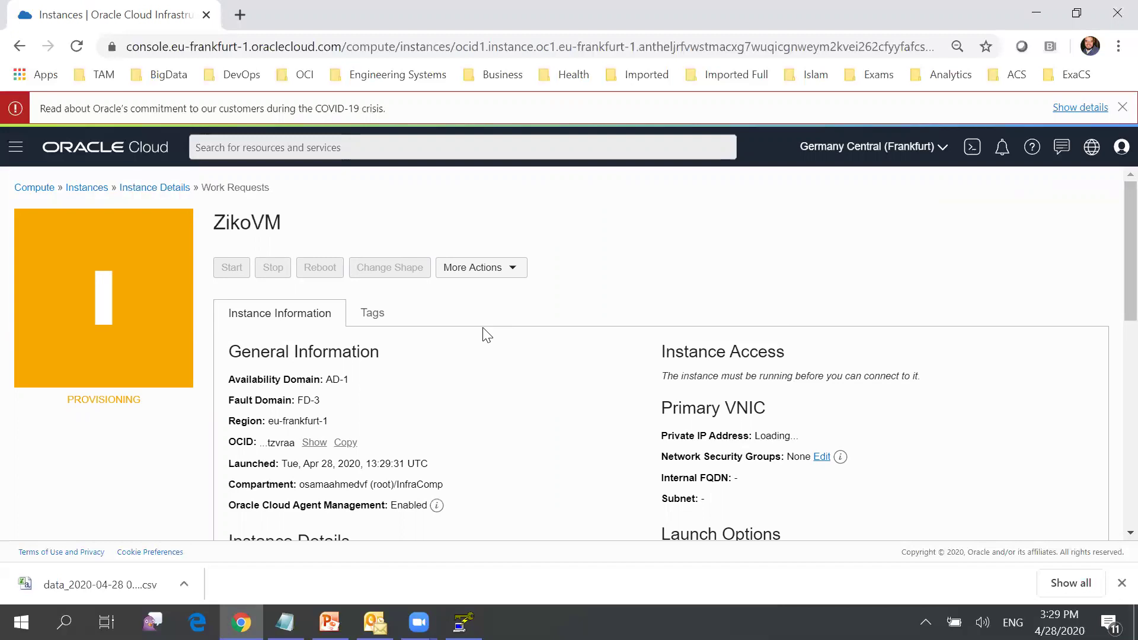
scroll(1113, 355, down, 3)
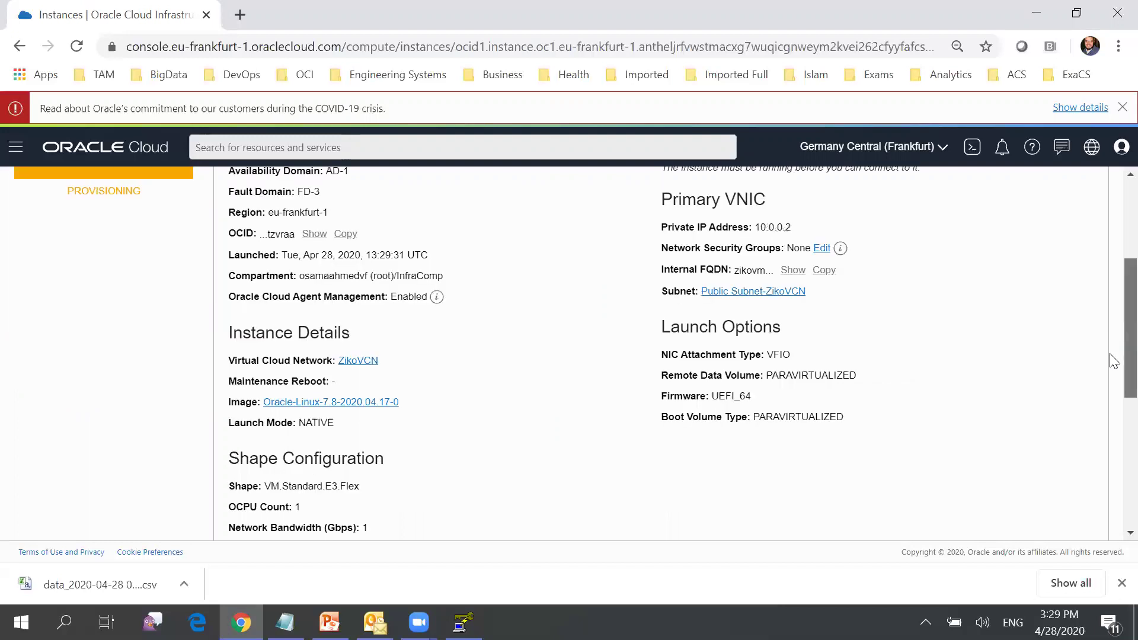
scroll(1112, 357, up, 2)
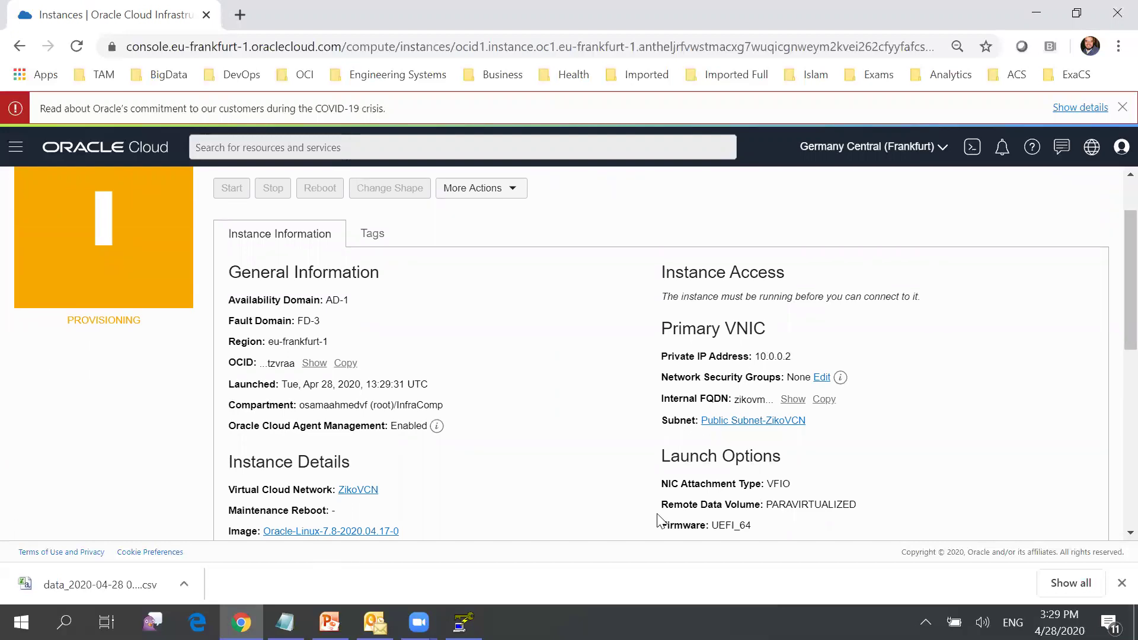
scroll(1113, 332, down, 2)
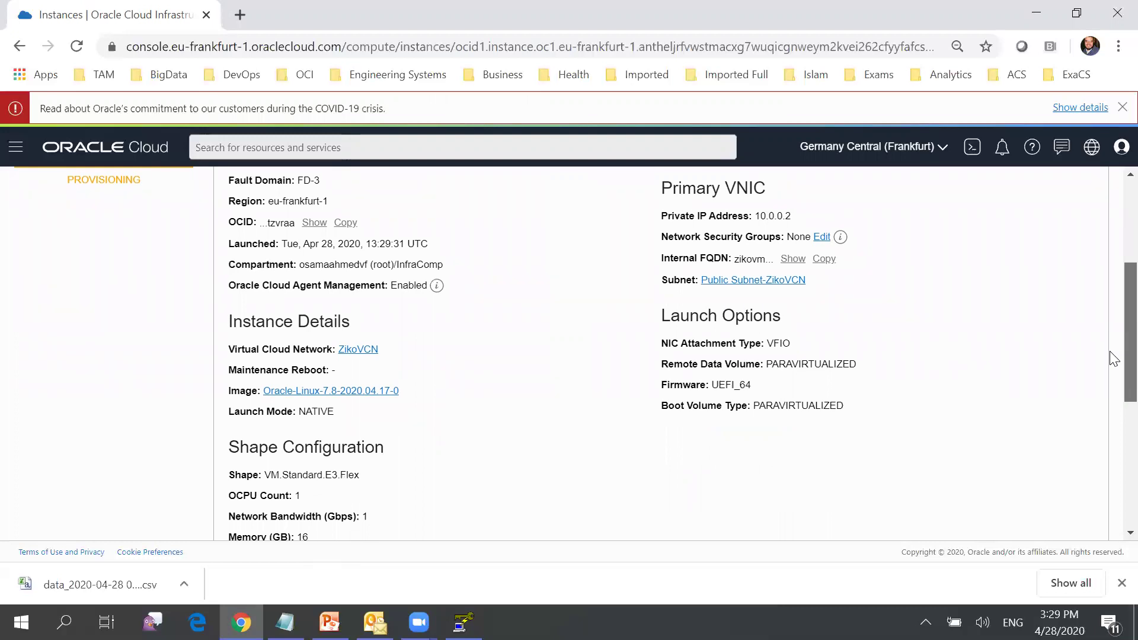
scroll(1113, 291, up, 3)
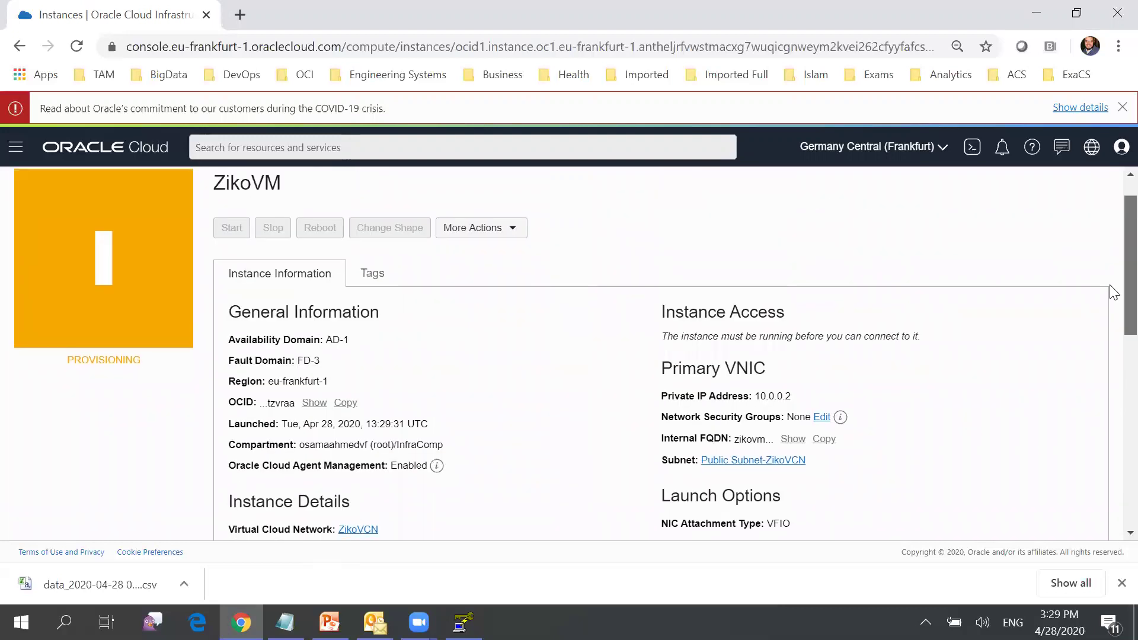
scroll(1113, 292, up, 1)
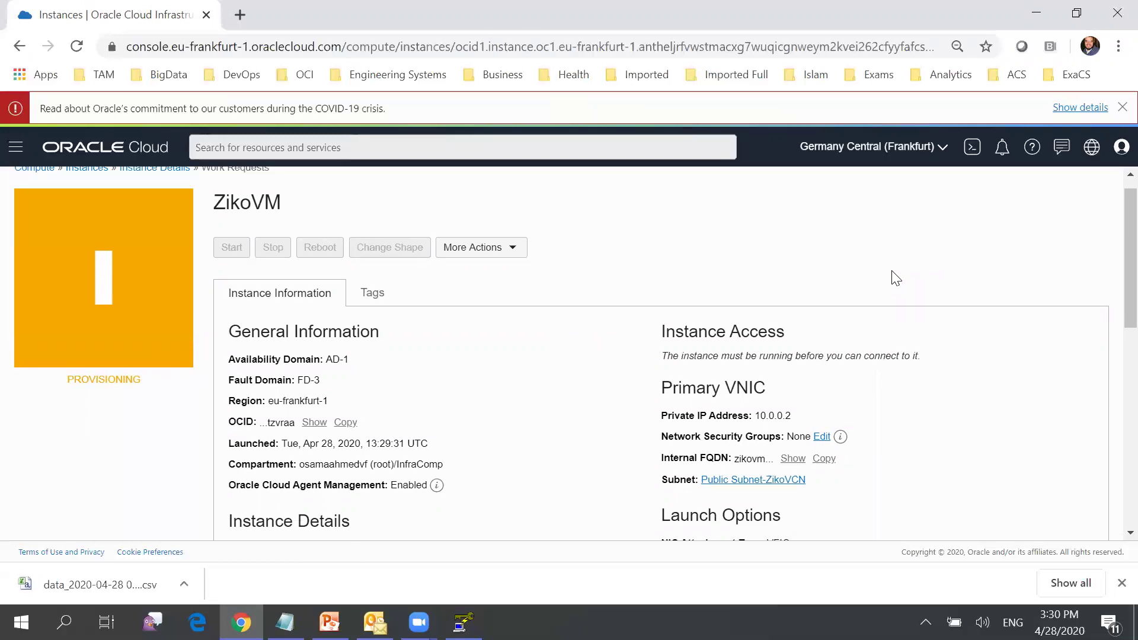
- Examine ZikoVM's work request progress, its boot volume entry, and the instance details and shape configuration
scroll(1110, 198, up, 1)
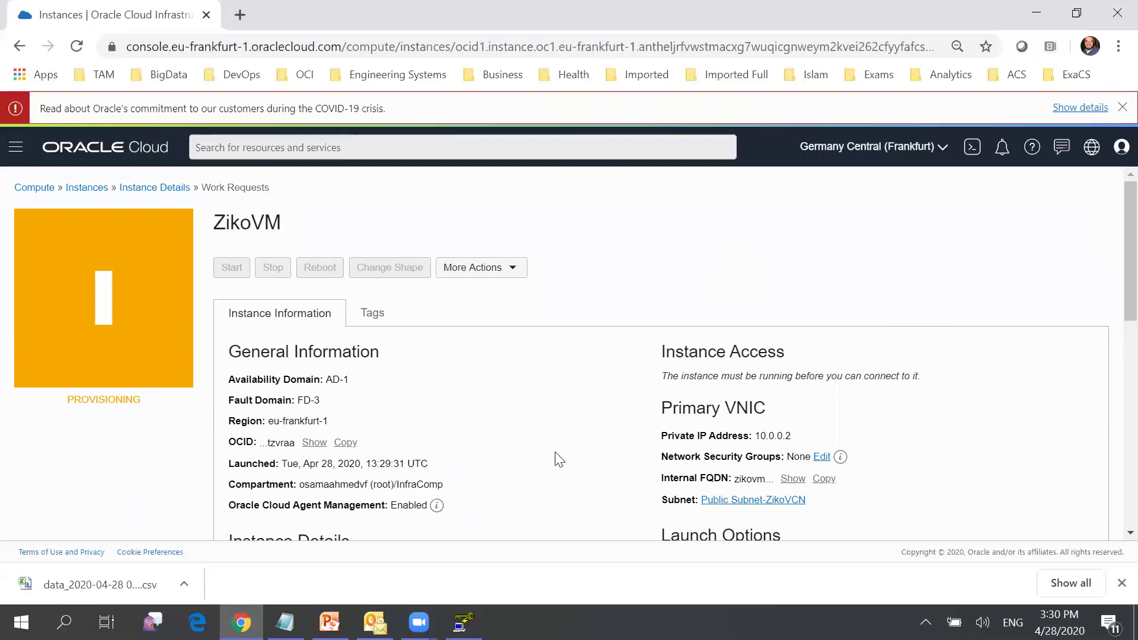
scroll(1113, 361, down, 2)
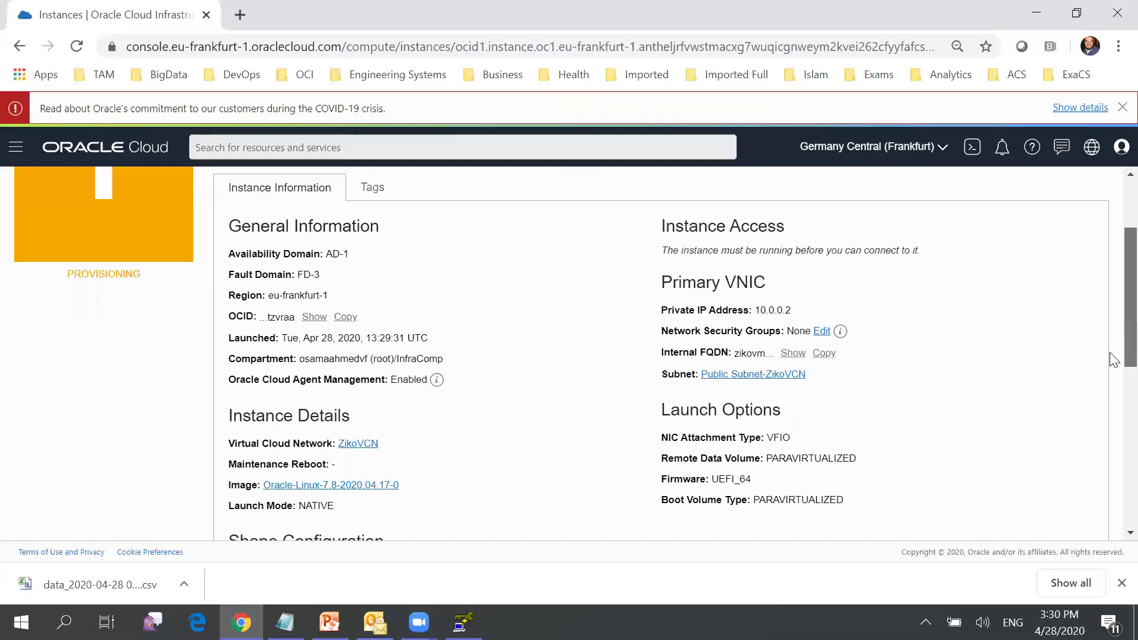
scroll(1113, 415, down, 5)
drag(1113, 453, 1110, 497)
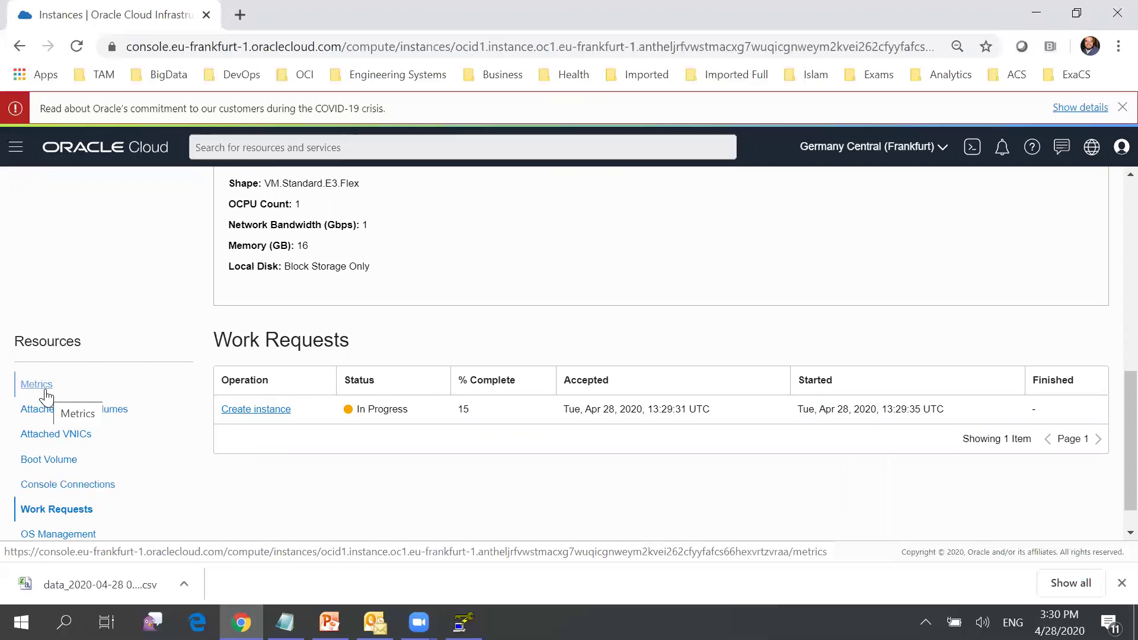
click(38, 460)
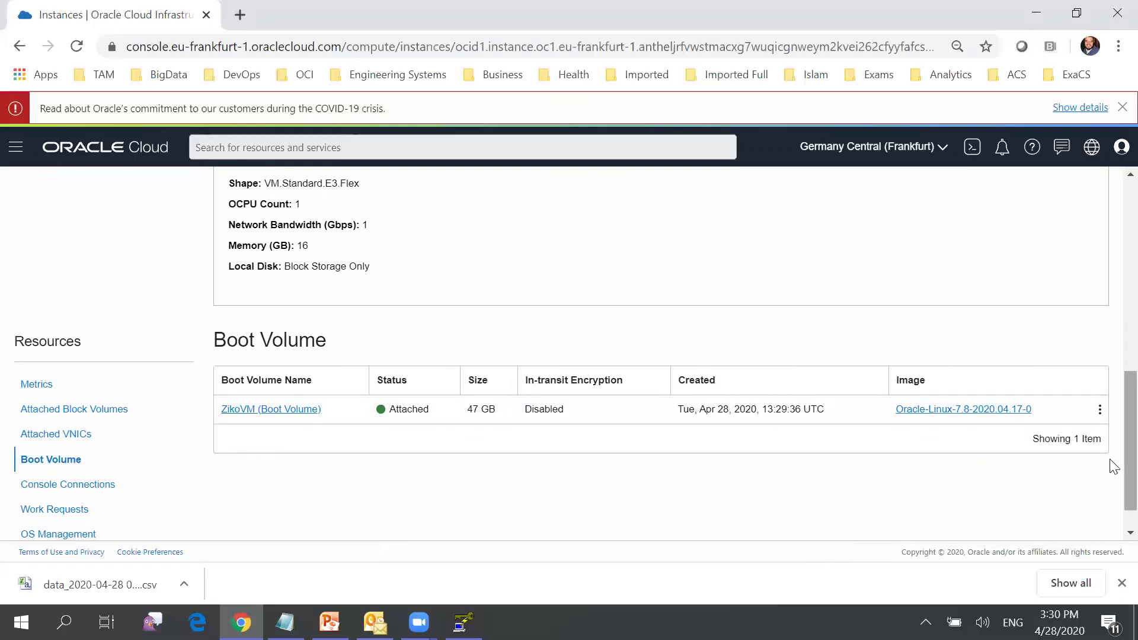
drag(1111, 460, 1101, 482)
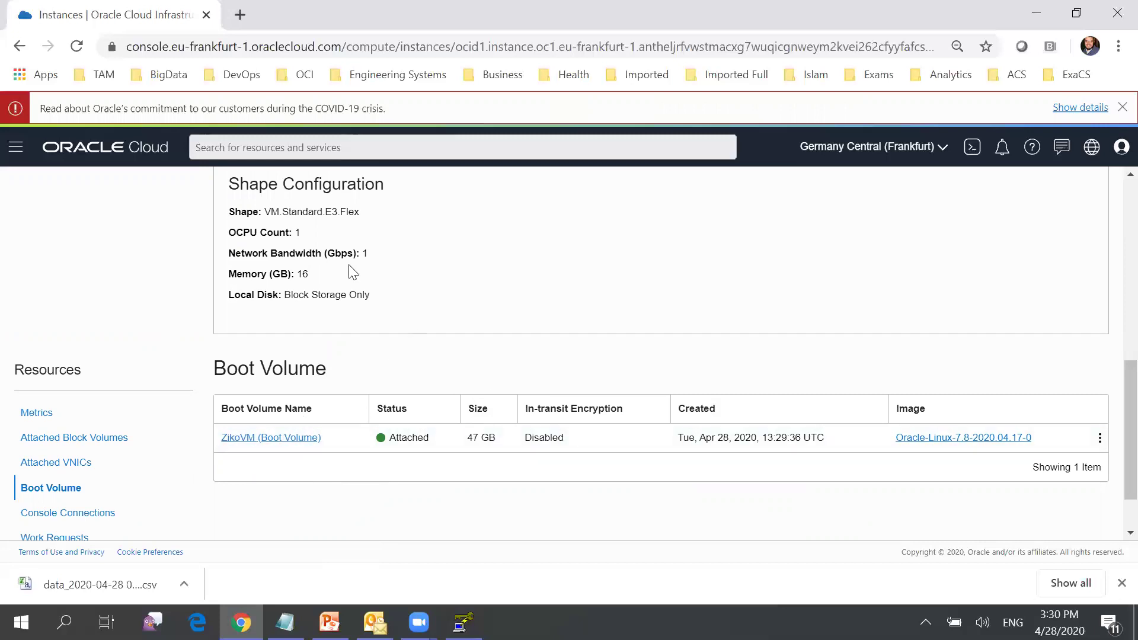
scroll(1110, 325, up, 8)
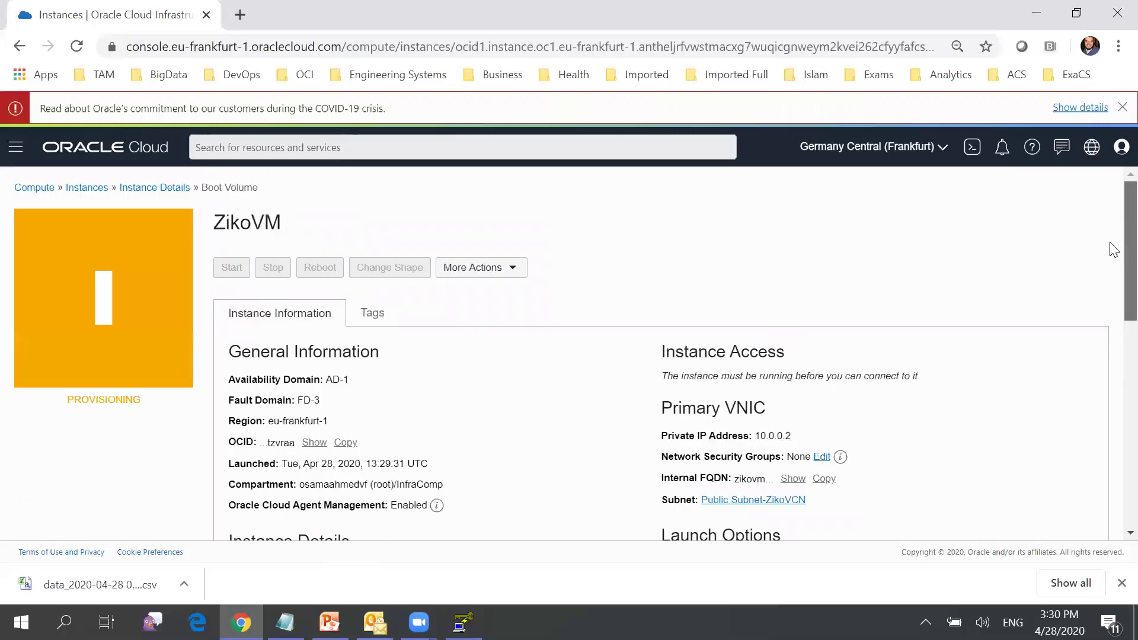
scroll(1112, 296, down, 4)
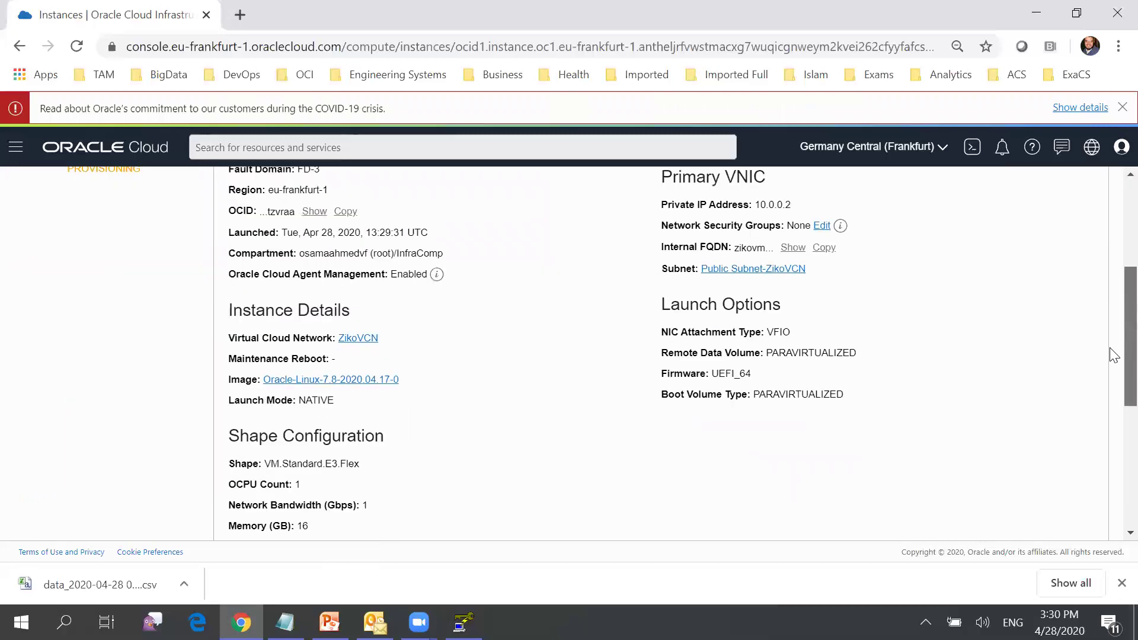
scroll(1114, 354, down, 4)
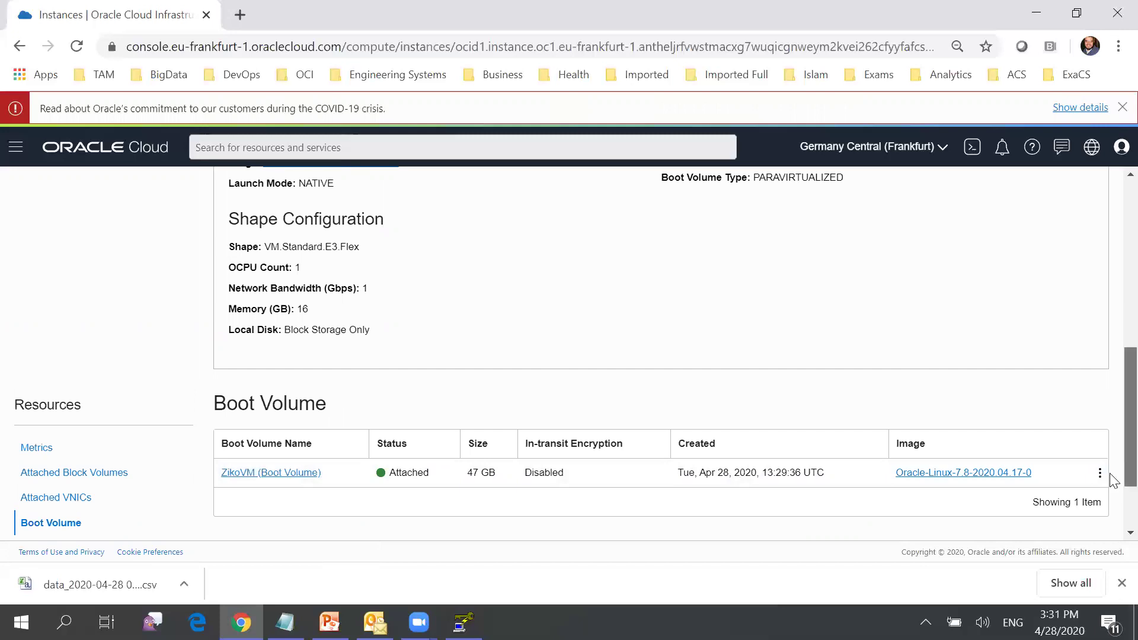
scroll(1113, 435, up, 10)
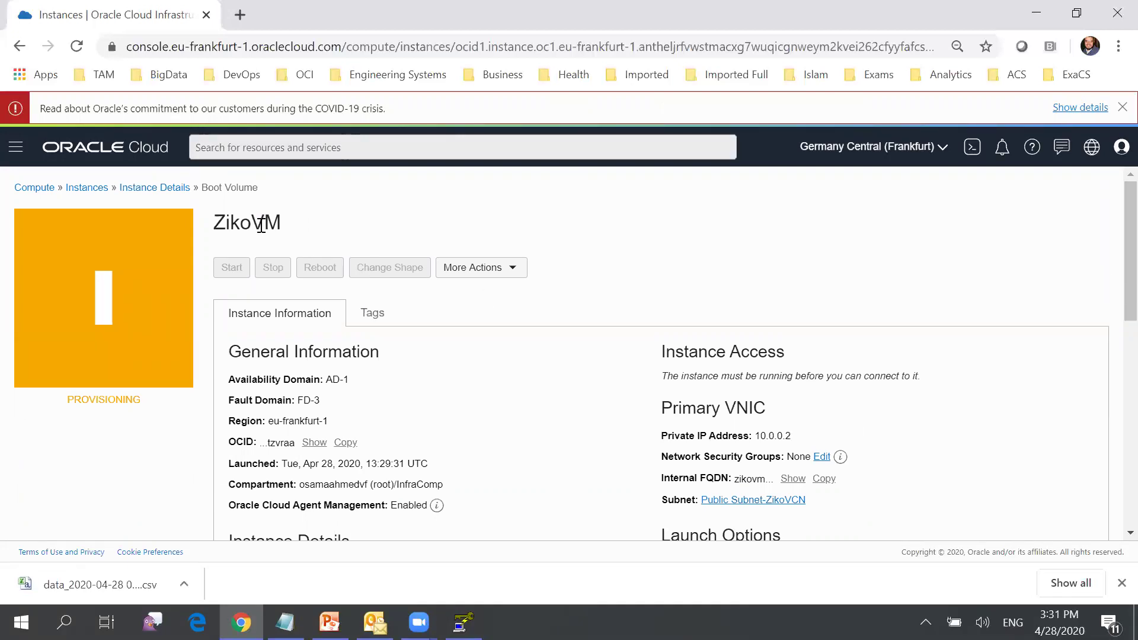
- Return to the InfraComp instance list, reopen ZikoVM and review its instance access, network details and metrics
click(164, 189)
click(95, 190)
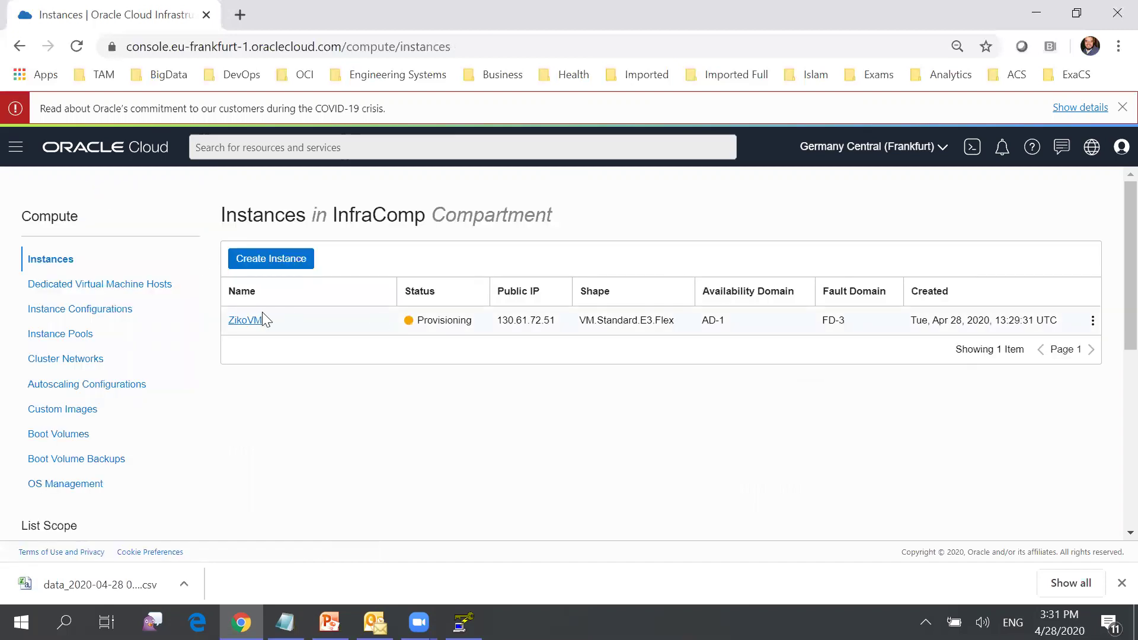
click(247, 320)
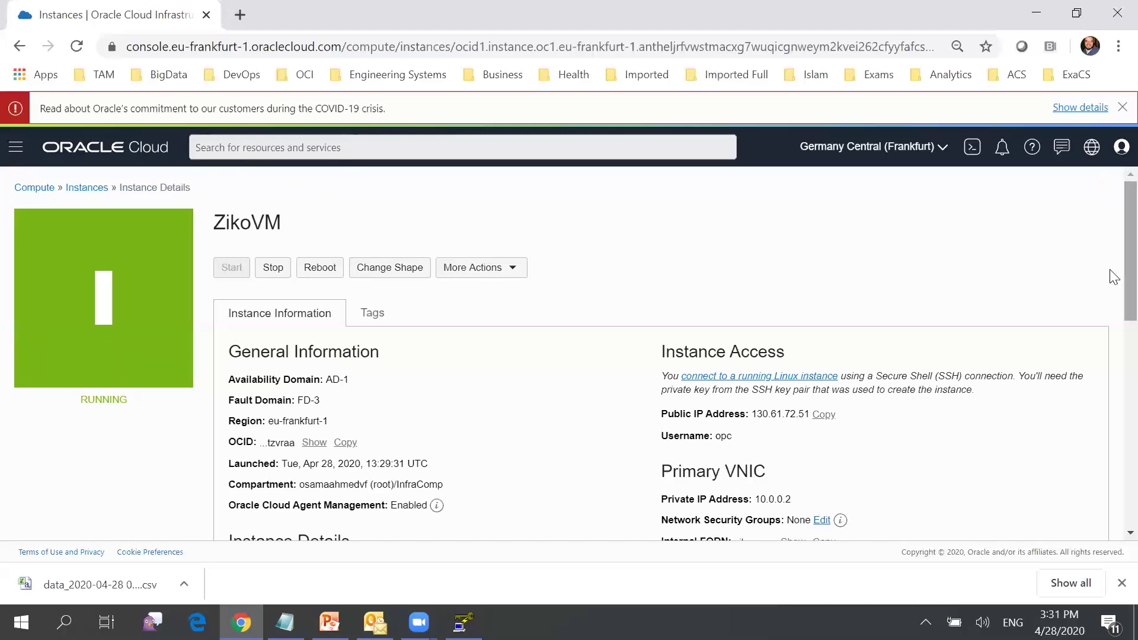
scroll(1110, 278, down, 4)
scroll(1114, 356, up, 1)
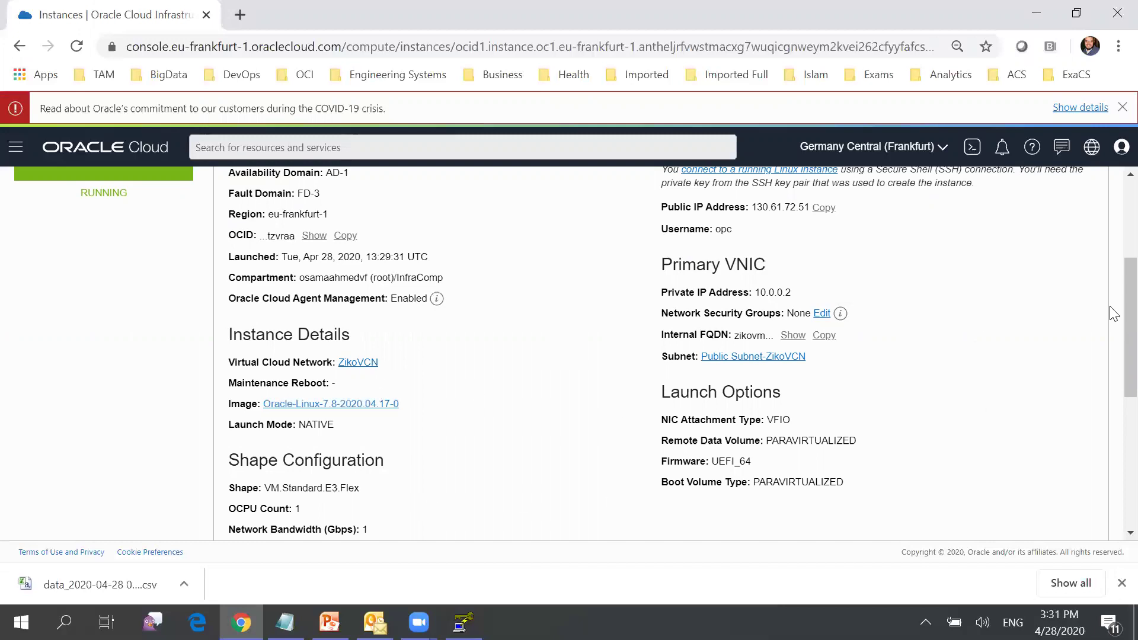
scroll(1113, 322, down, 6)
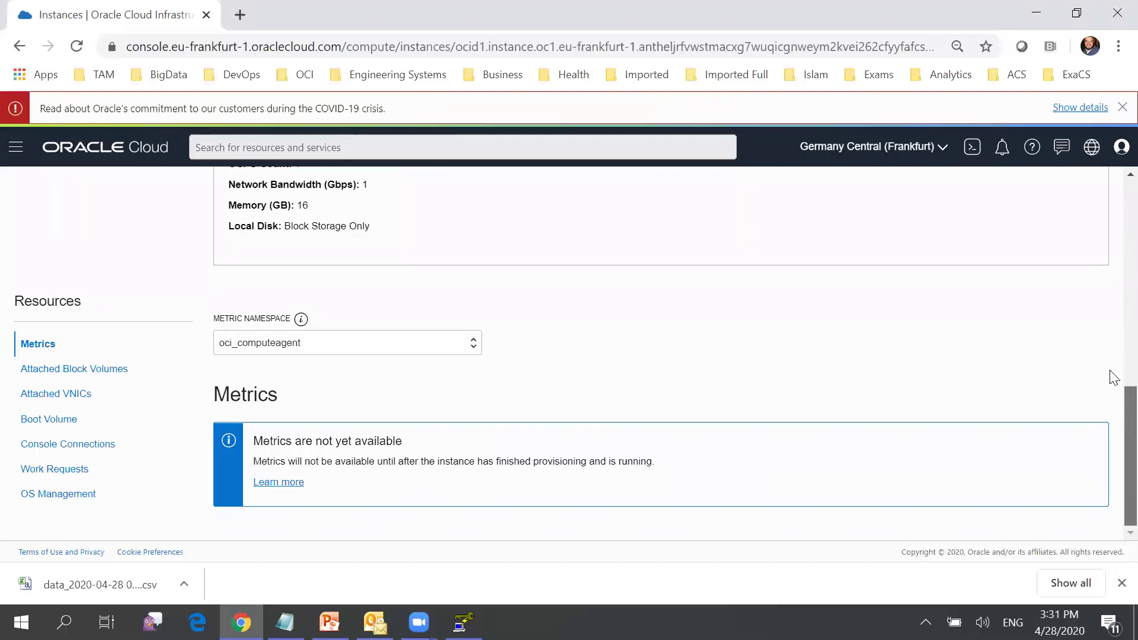
scroll(1113, 362, up, 5)
scroll(1112, 323, up, 3)
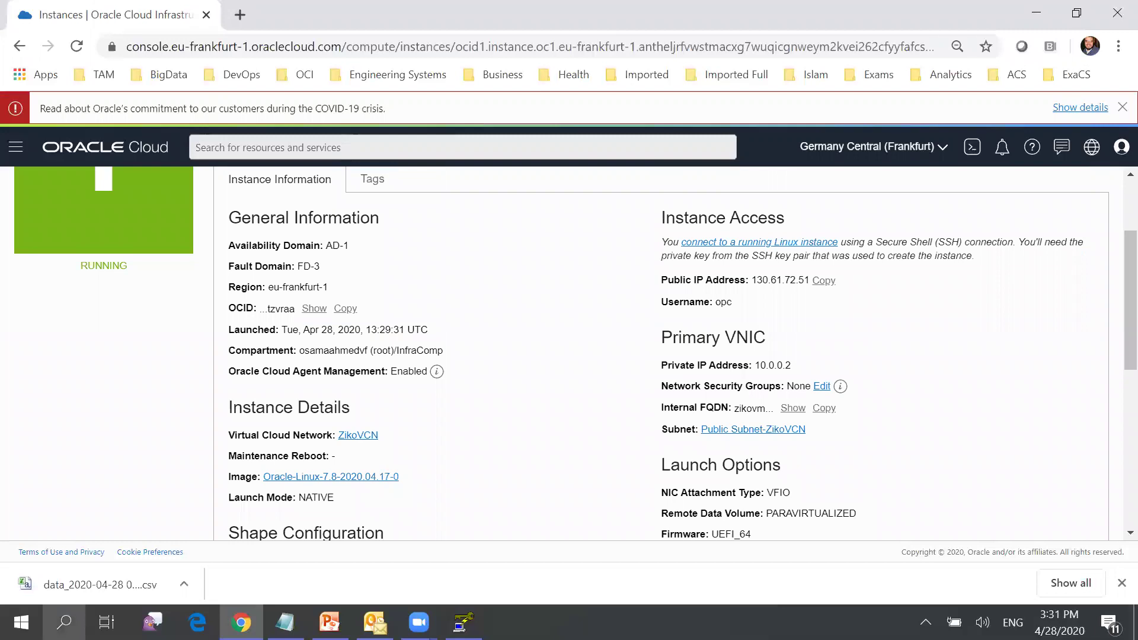
- Switch to a new PuTTY session and open the private key file selection in its SSH authentication settings
click(64, 622)
text(putty)
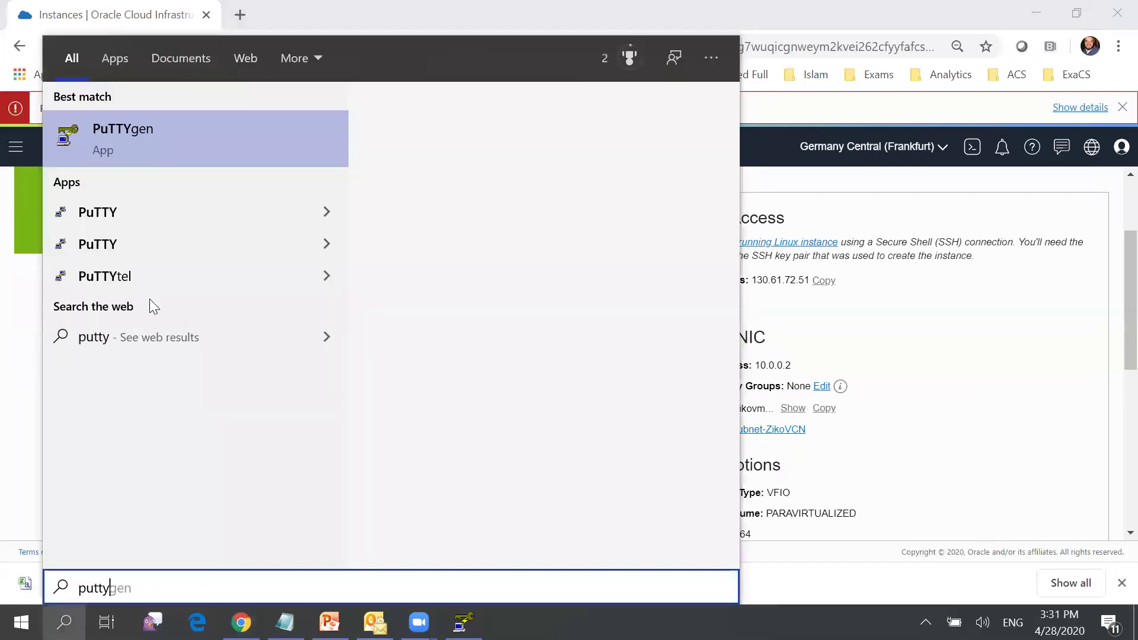
click(122, 221)
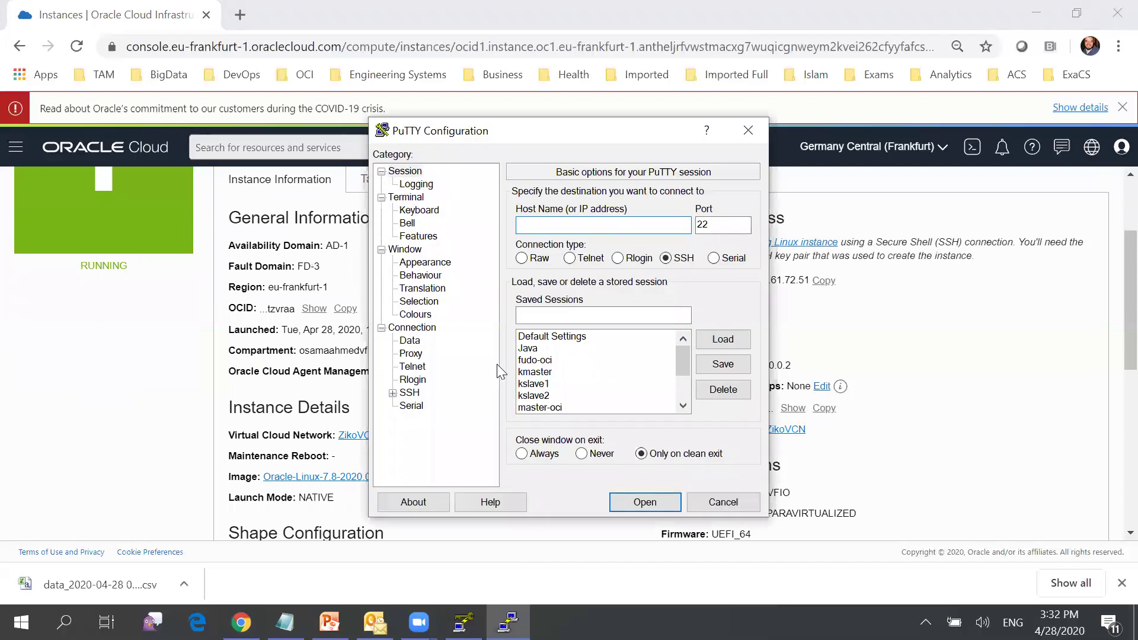
click(408, 394)
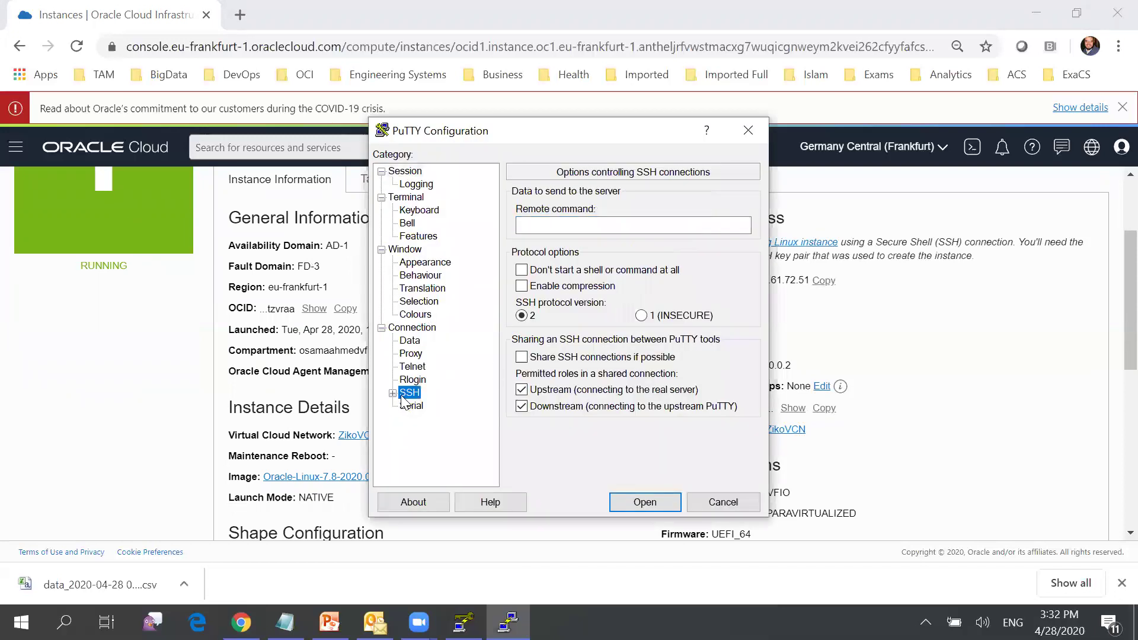
click(392, 394)
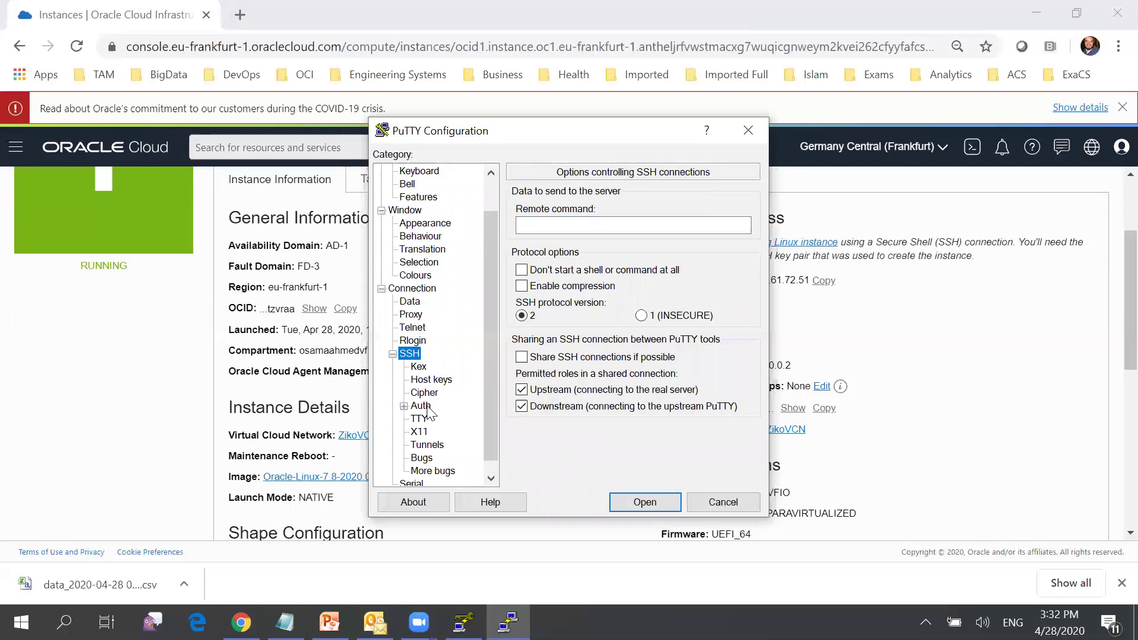
click(421, 407)
click(720, 380)
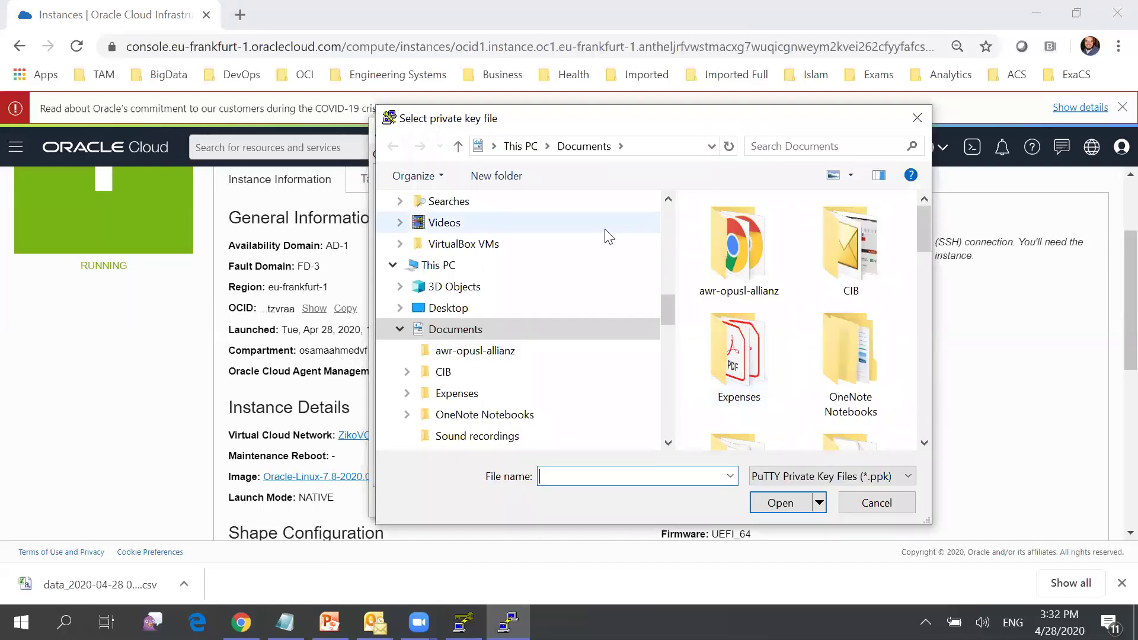
click(392, 119)
click(392, 118)
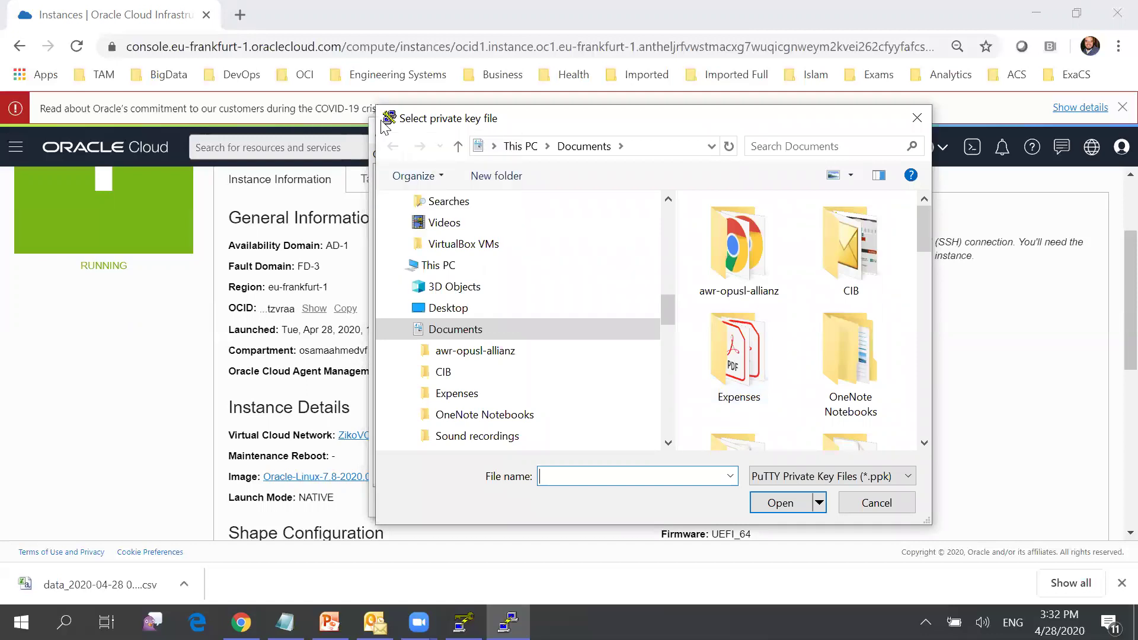
right_click(388, 118)
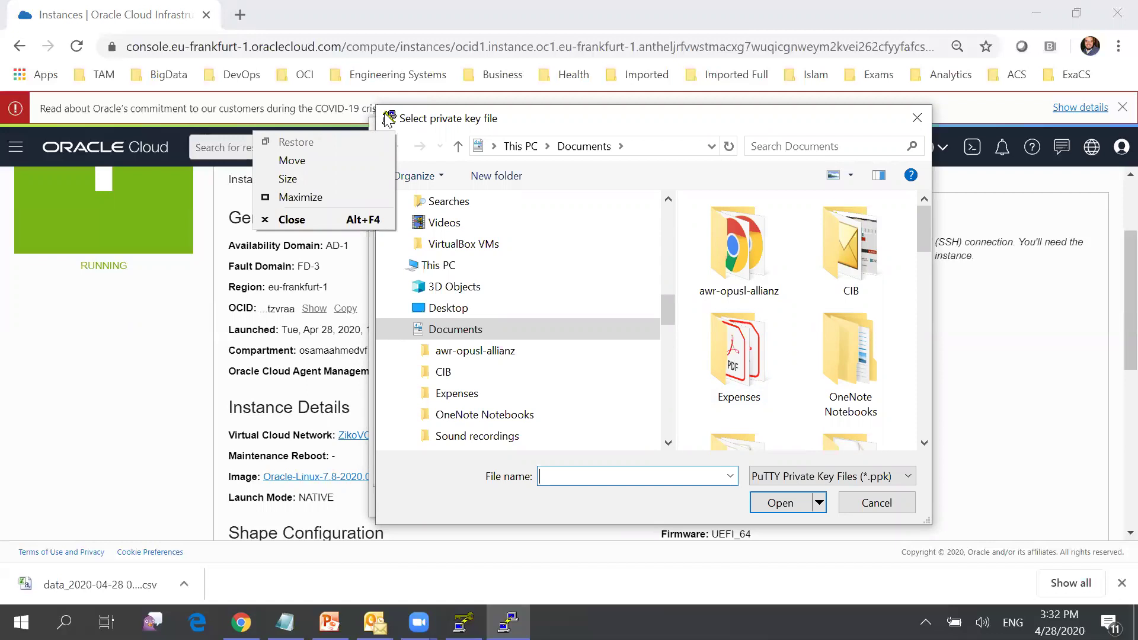
- Search the Documents folder for ziko and load ziko_key.ppk as the private key file for authentication
click(924, 316)
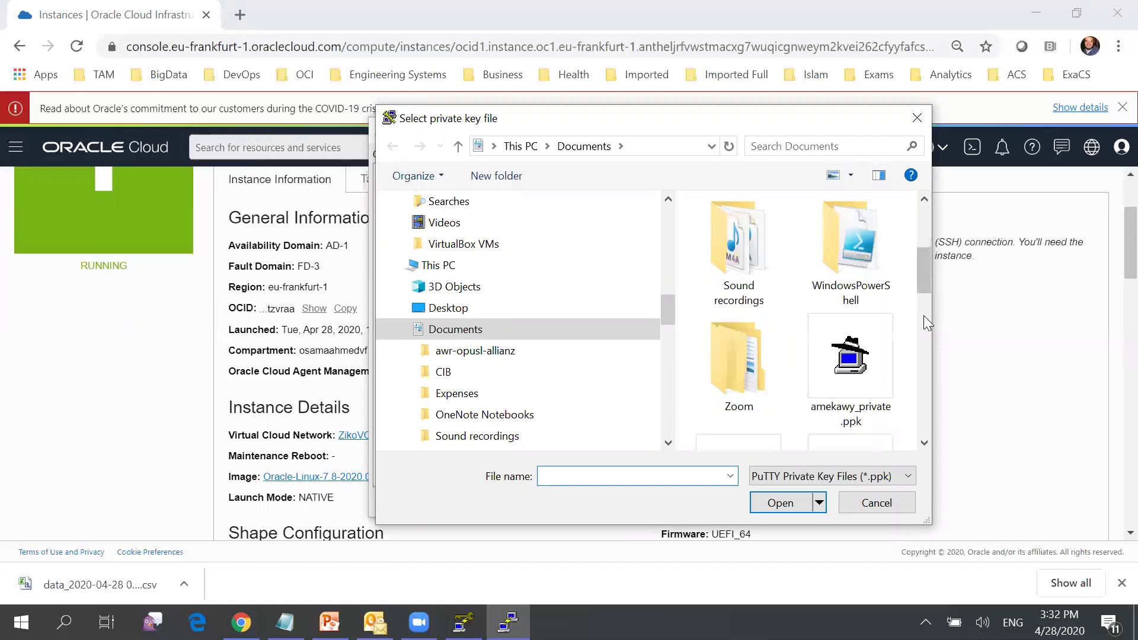
click(925, 323)
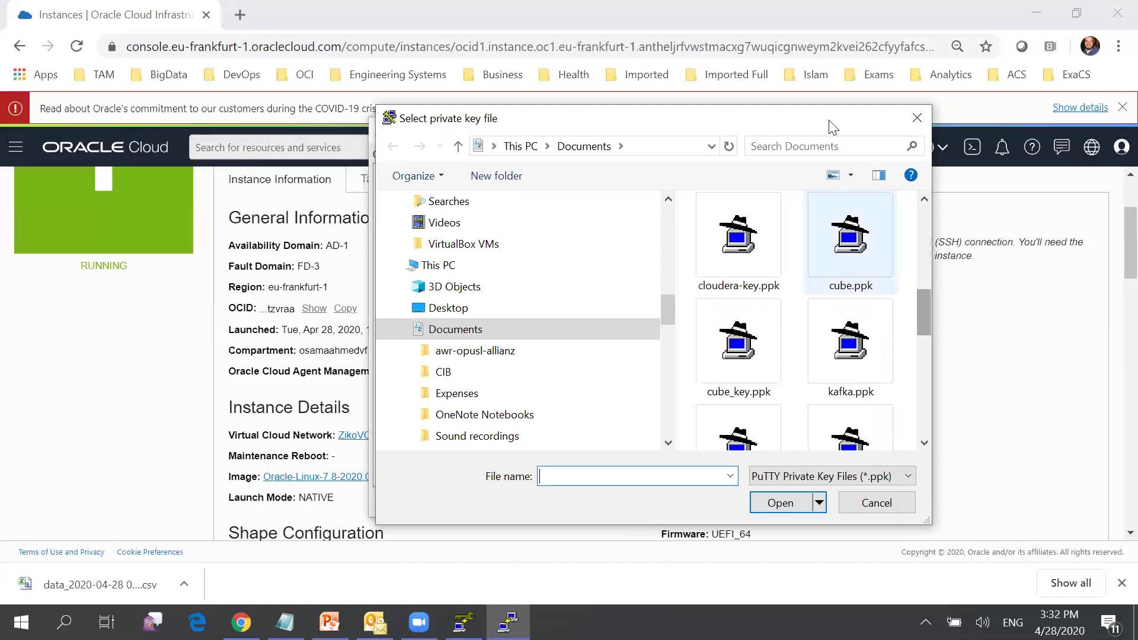
click(800, 147)
text(ziko)
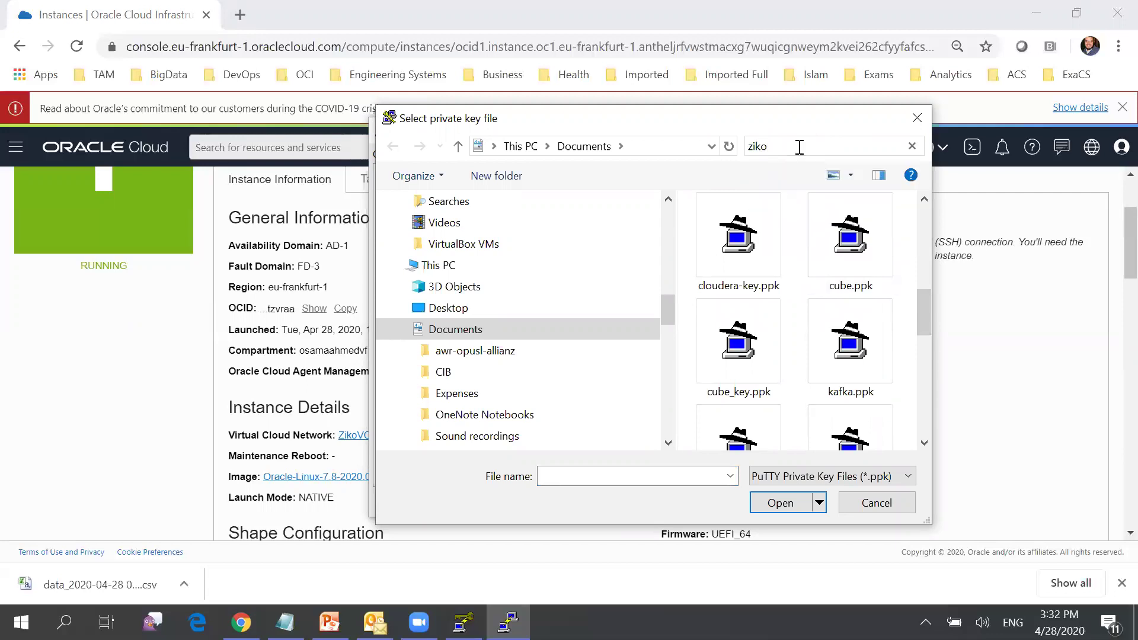
click(750, 234)
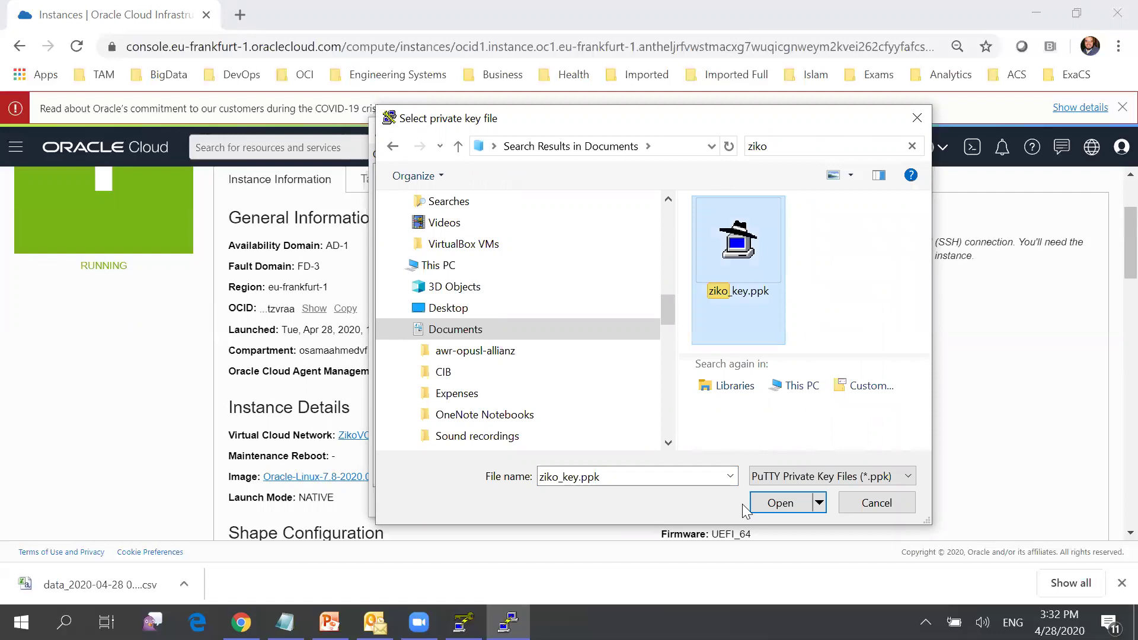
click(780, 503)
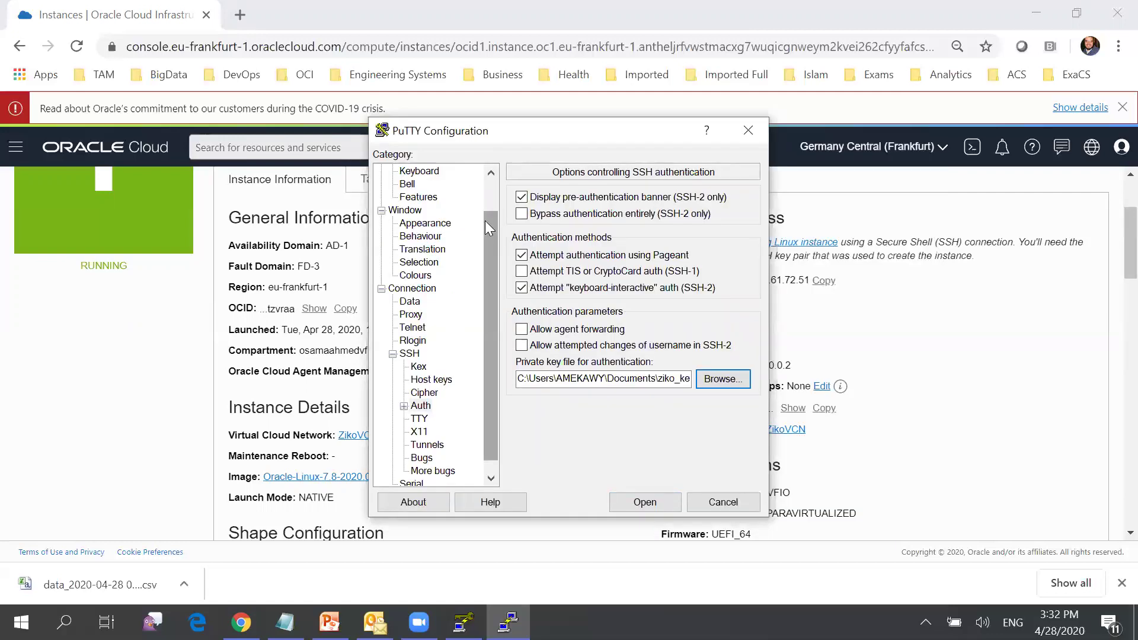
scroll(486, 216, up, 1)
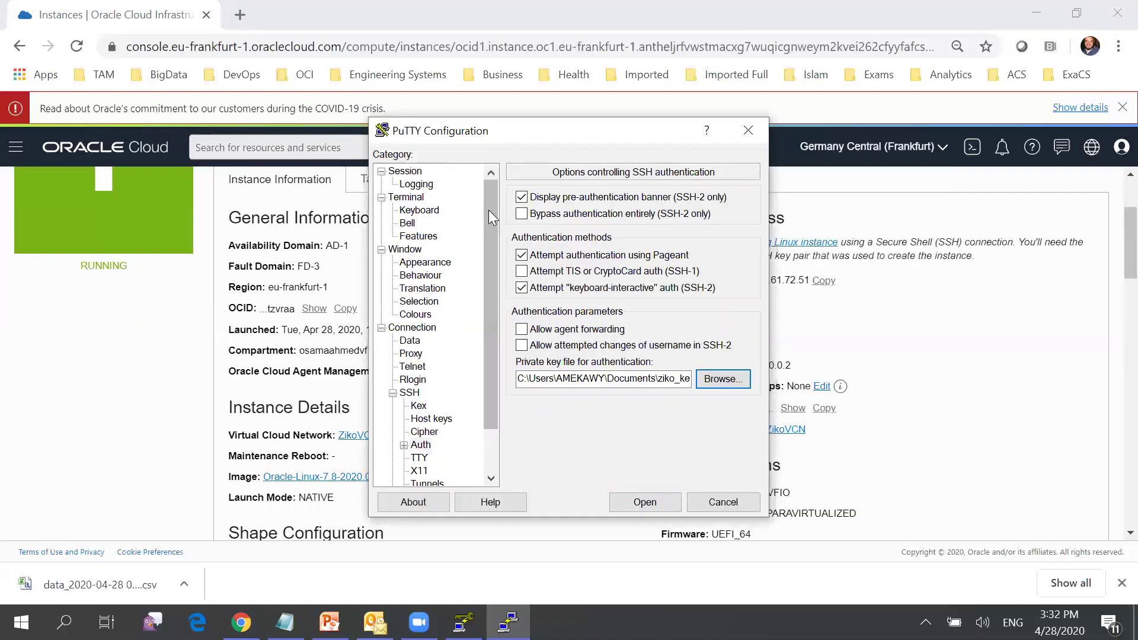
click(430, 185)
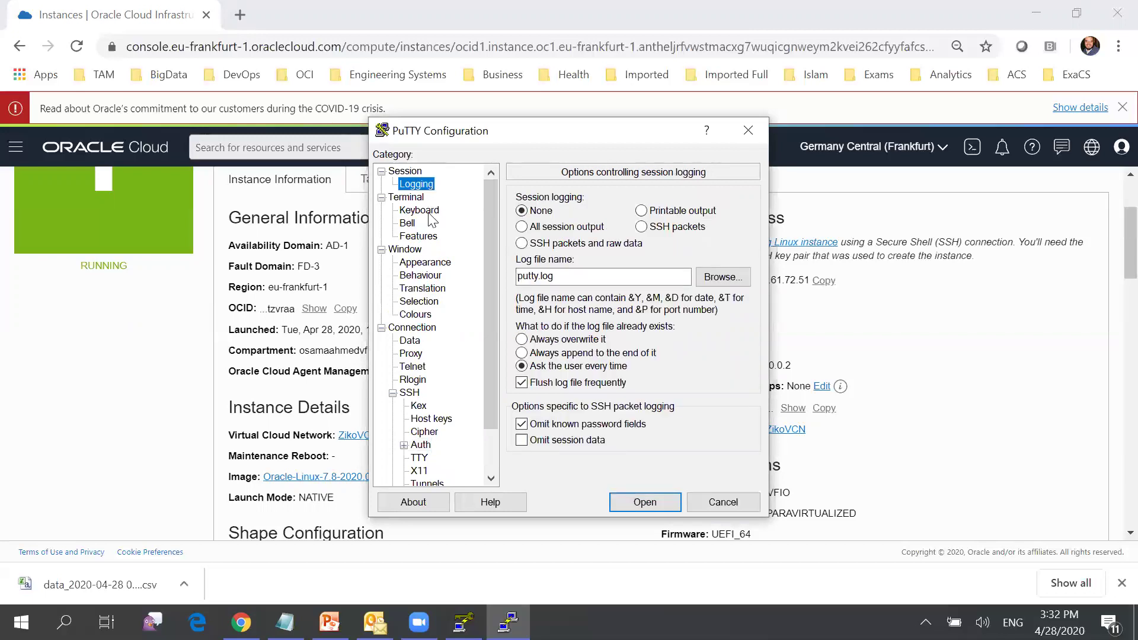
click(428, 212)
click(418, 237)
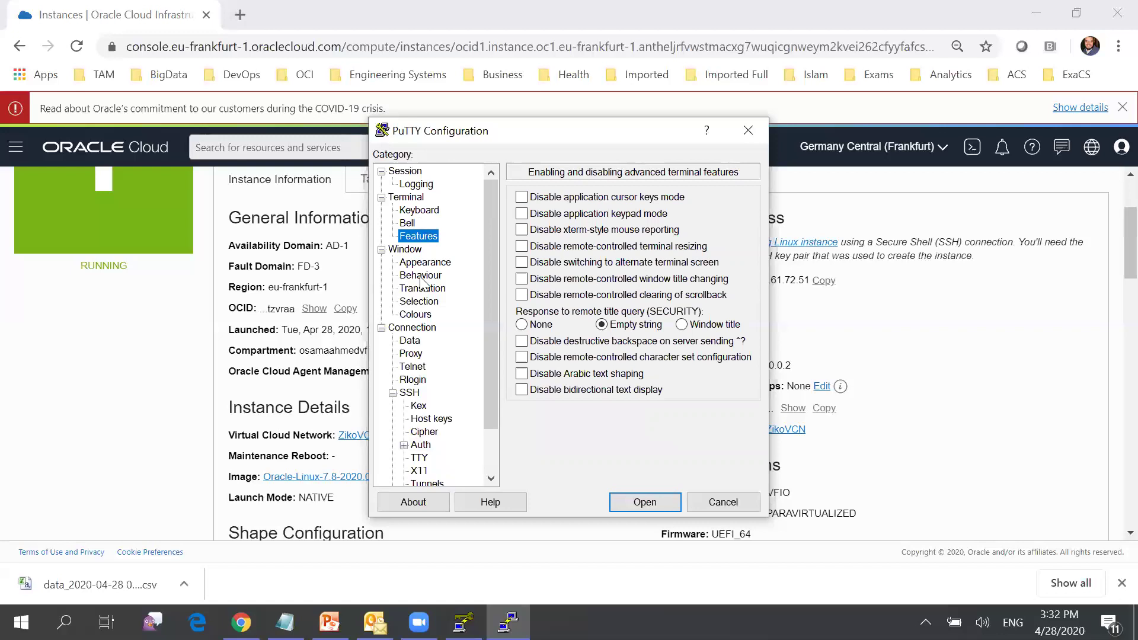
click(416, 394)
click(412, 251)
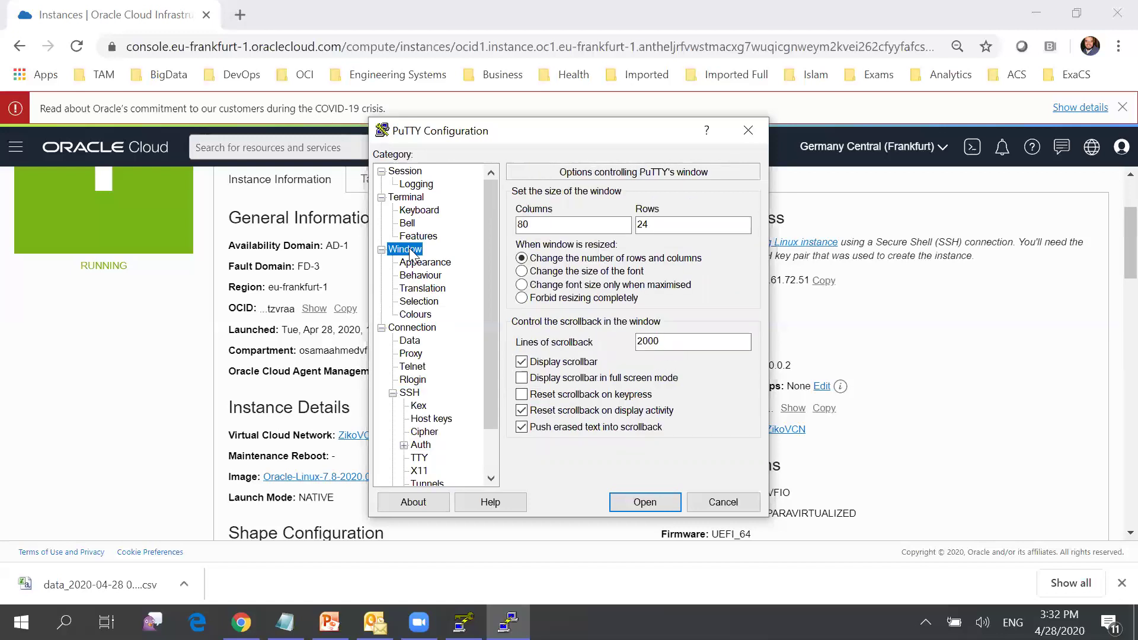
click(416, 184)
- Copy ZikoVM's public IP address from Oracle Cloud, set PuTTY's host name to 130.61.72.51 and start the SSH session
click(405, 171)
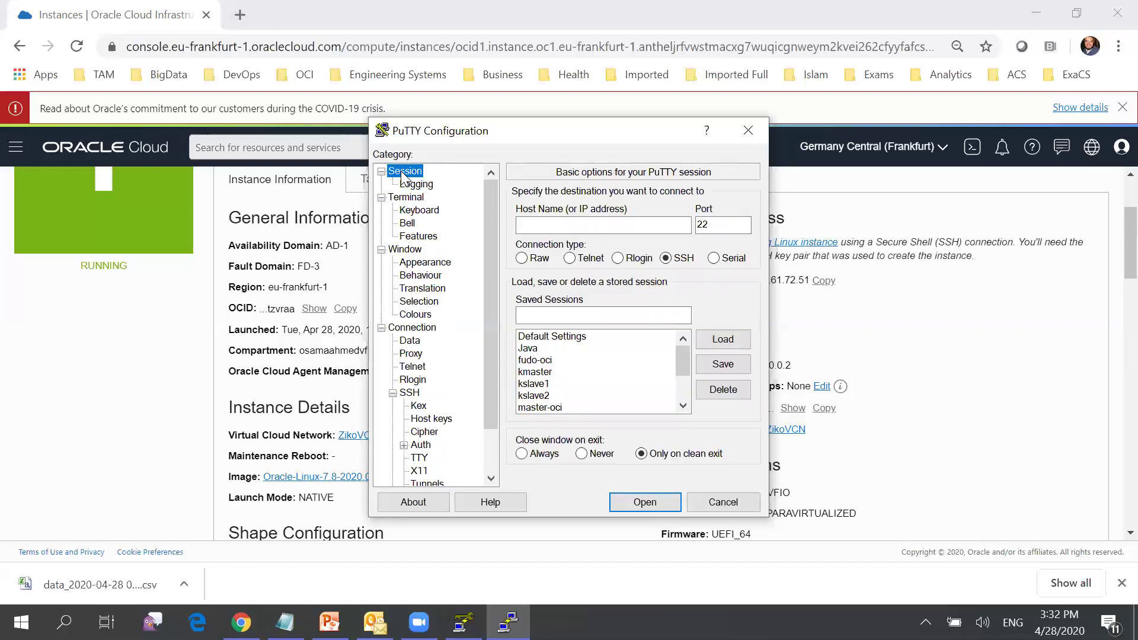
click(567, 223)
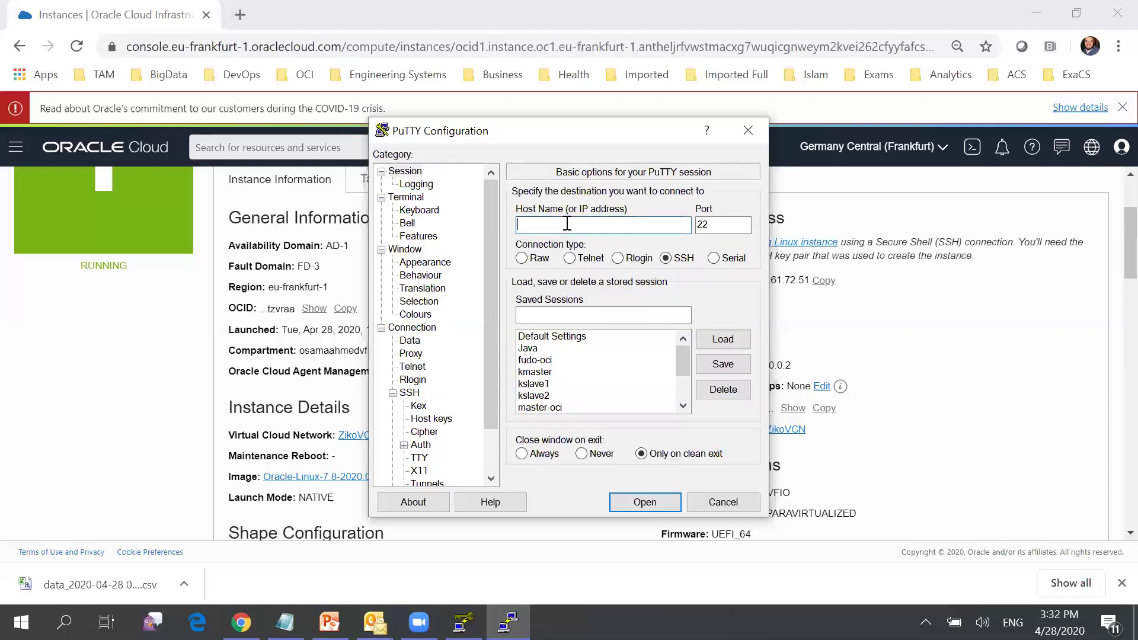
click(875, 317)
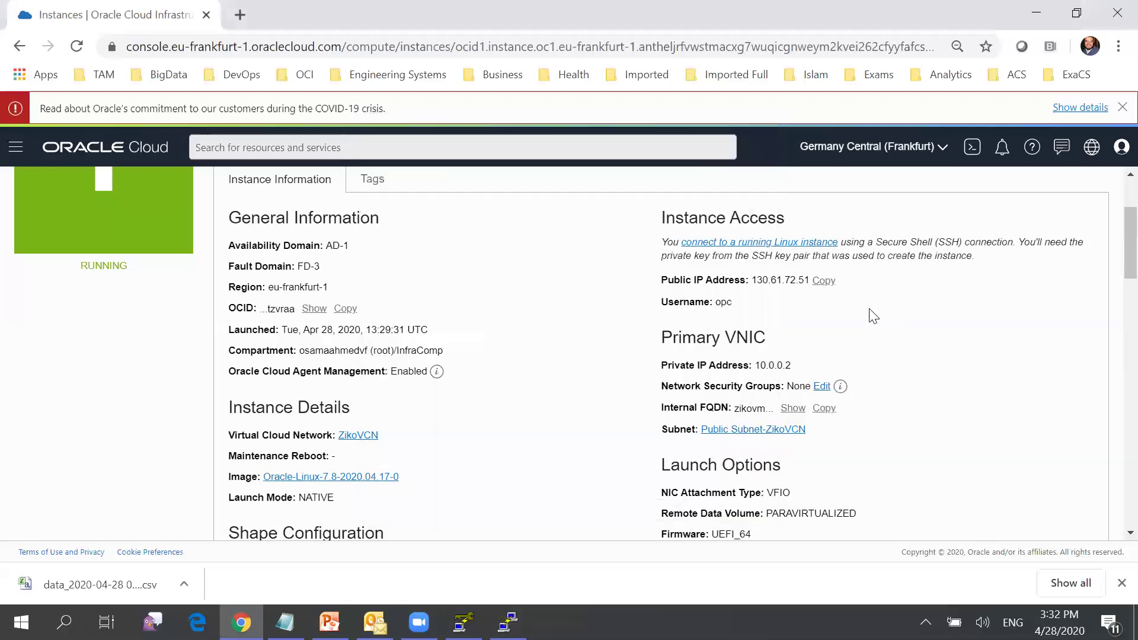
click(827, 283)
click(508, 622)
text(130.61.72.51)
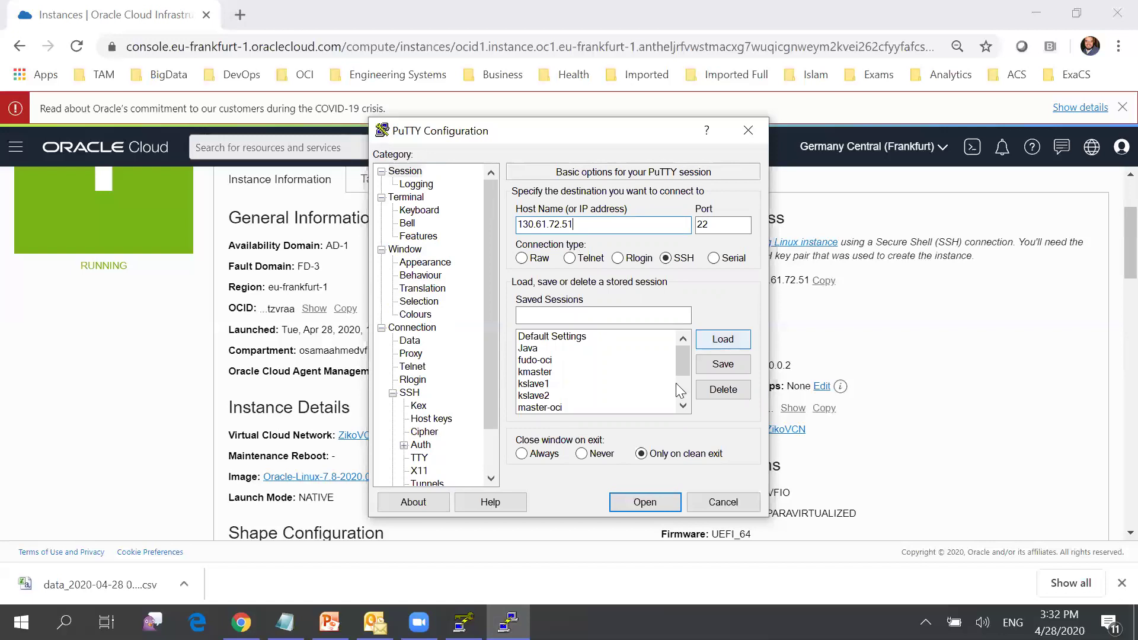
click(633, 505)
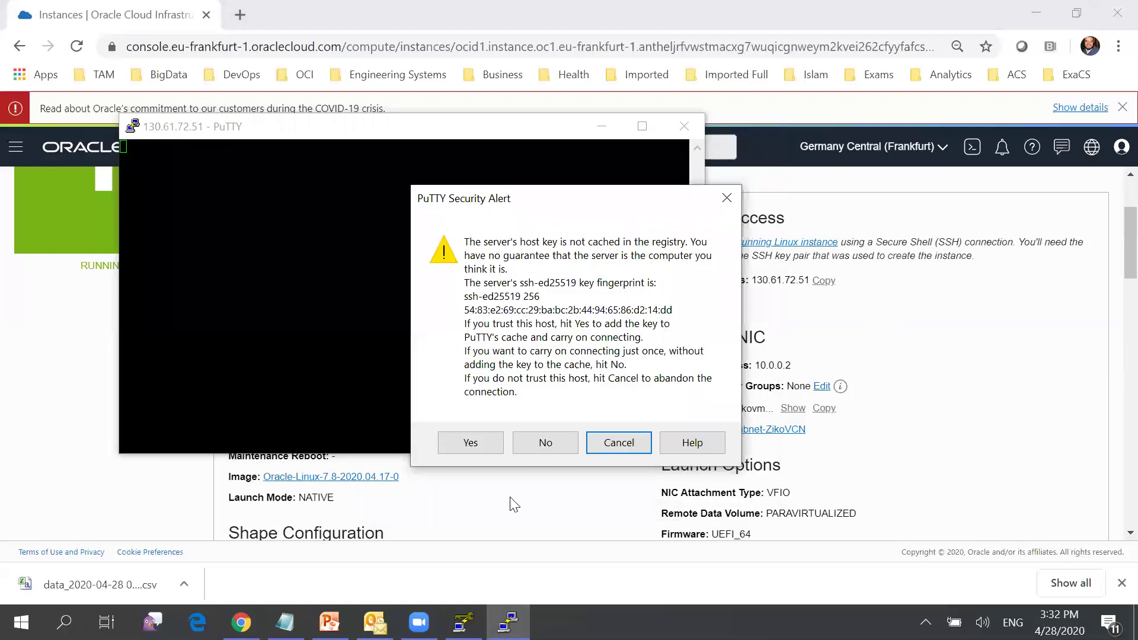
- Accept the server's host key, check the instance's username in Oracle Cloud and log in to the SSH session as opc
click(472, 442)
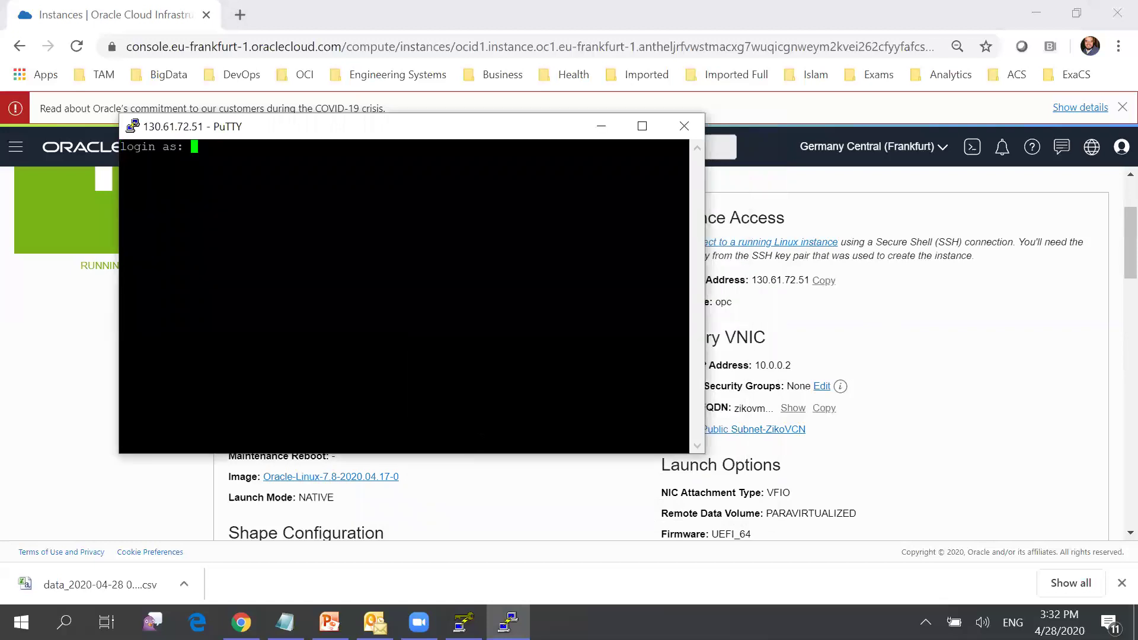
text(opc)
click(986, 341)
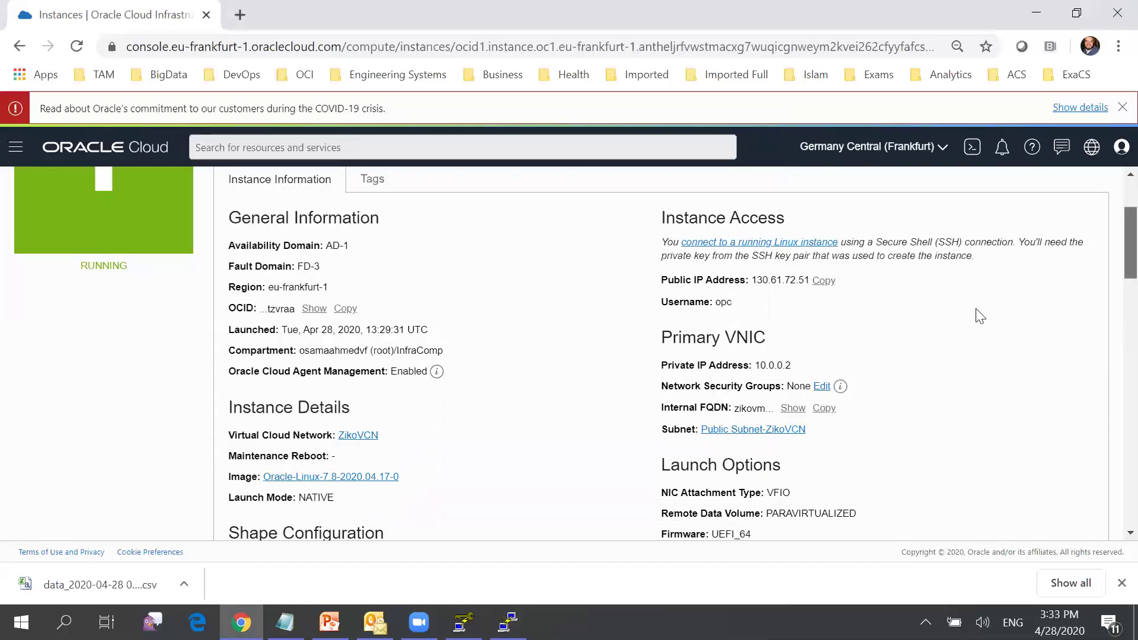
double_click(676, 333)
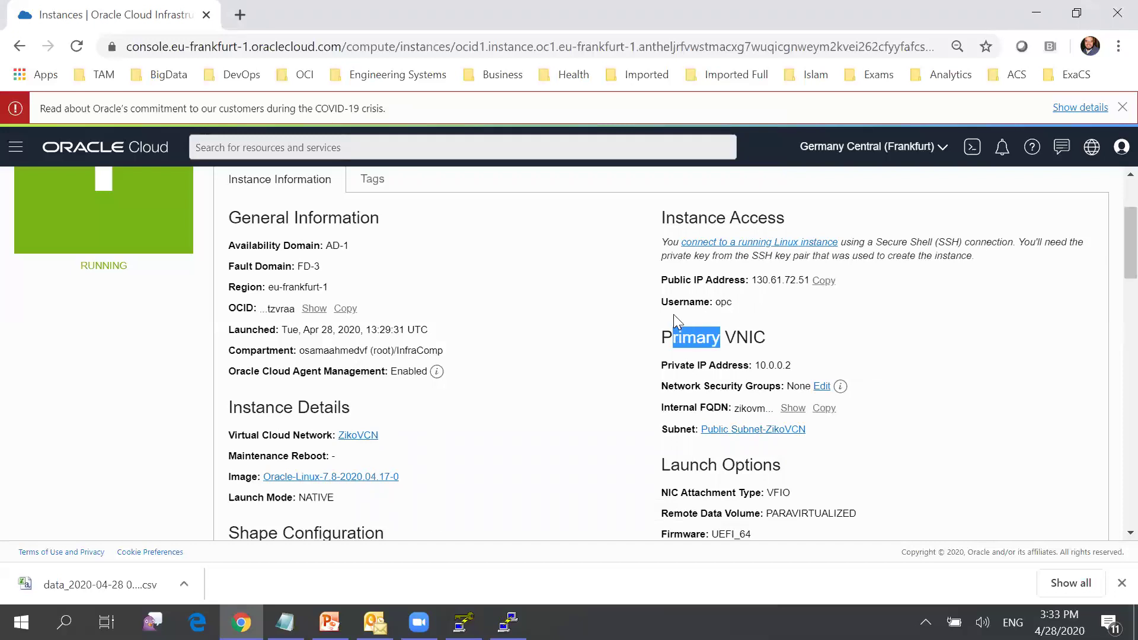
double_click(686, 302)
click(508, 622)
key(Return)
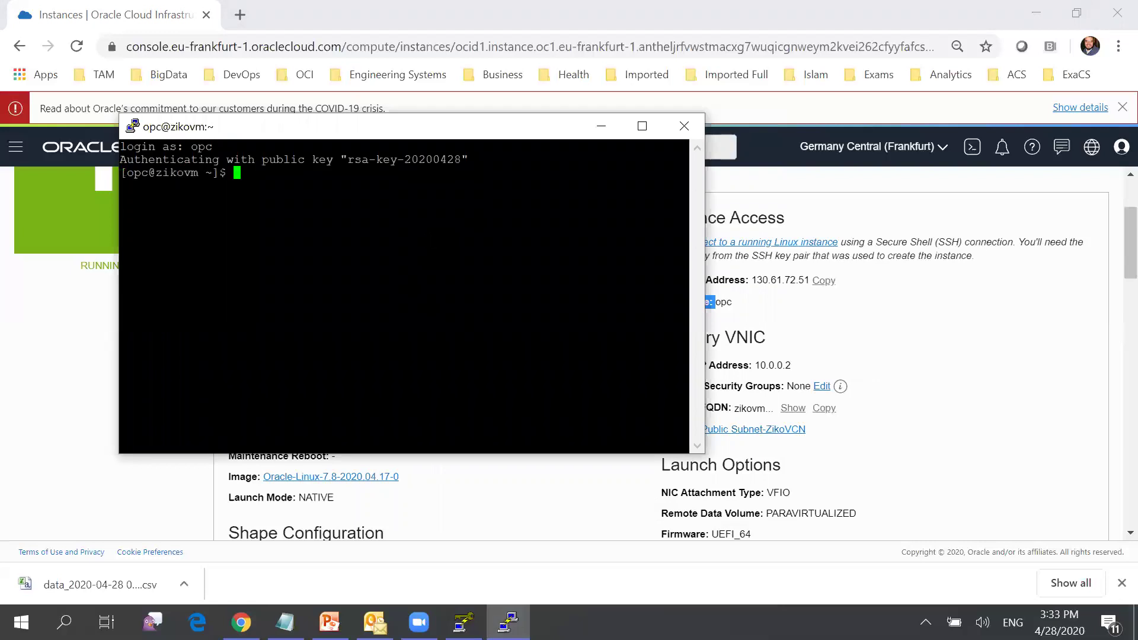
- Check the VM session with the who, hostname and uname commands, and switch to the solution diagram in PowerPoint
text(who)
key(Return)
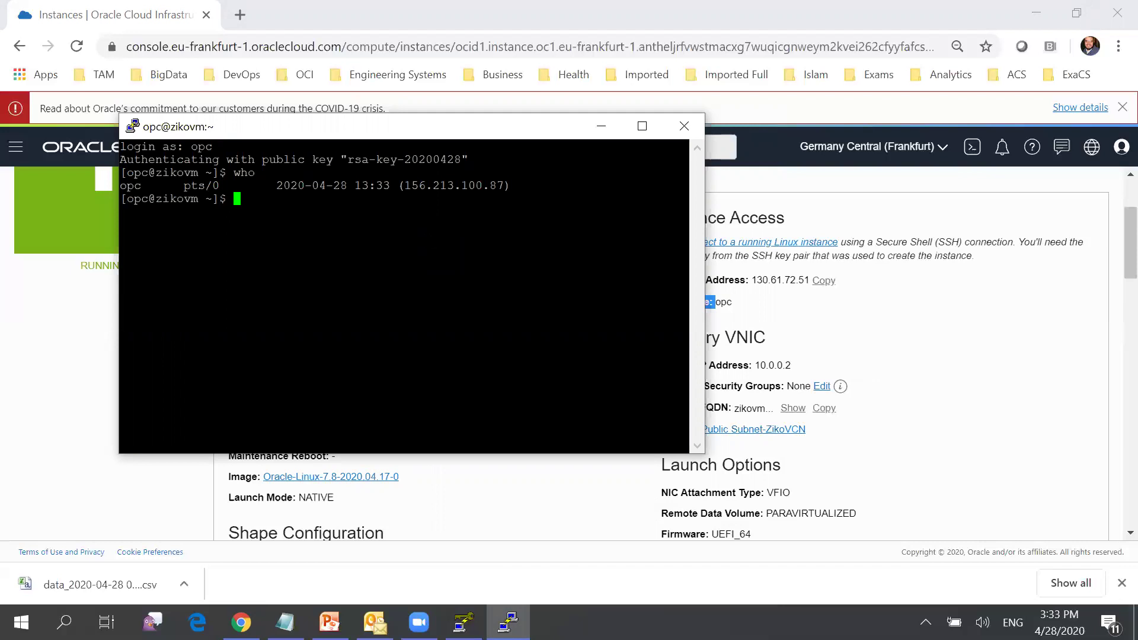
text(hostname)
key(Return)
text(uname)
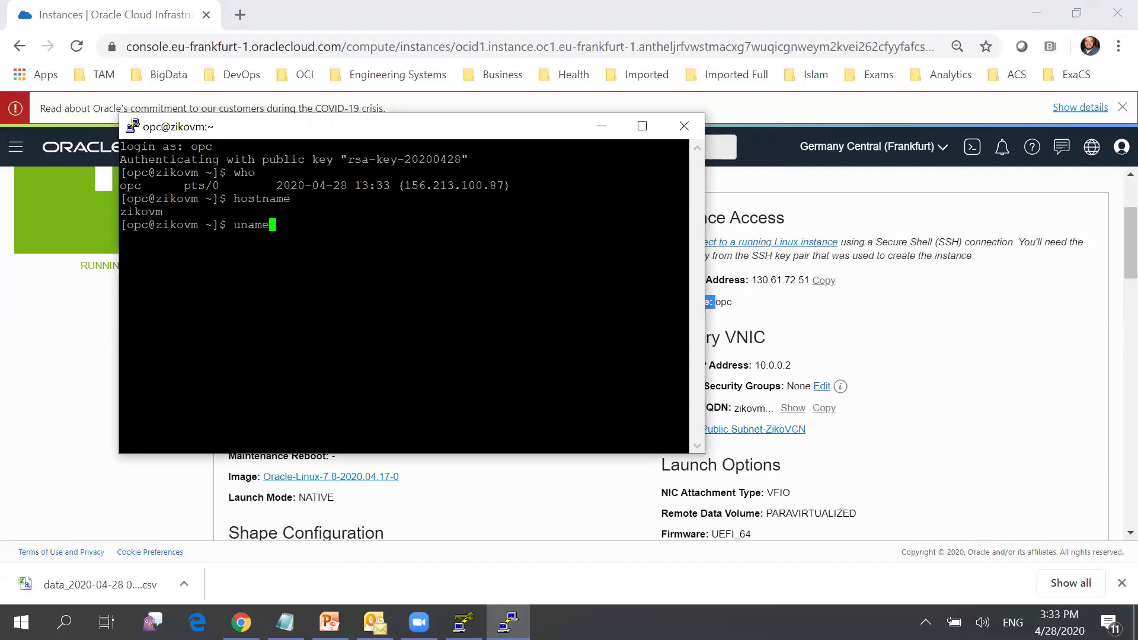
key(Return)
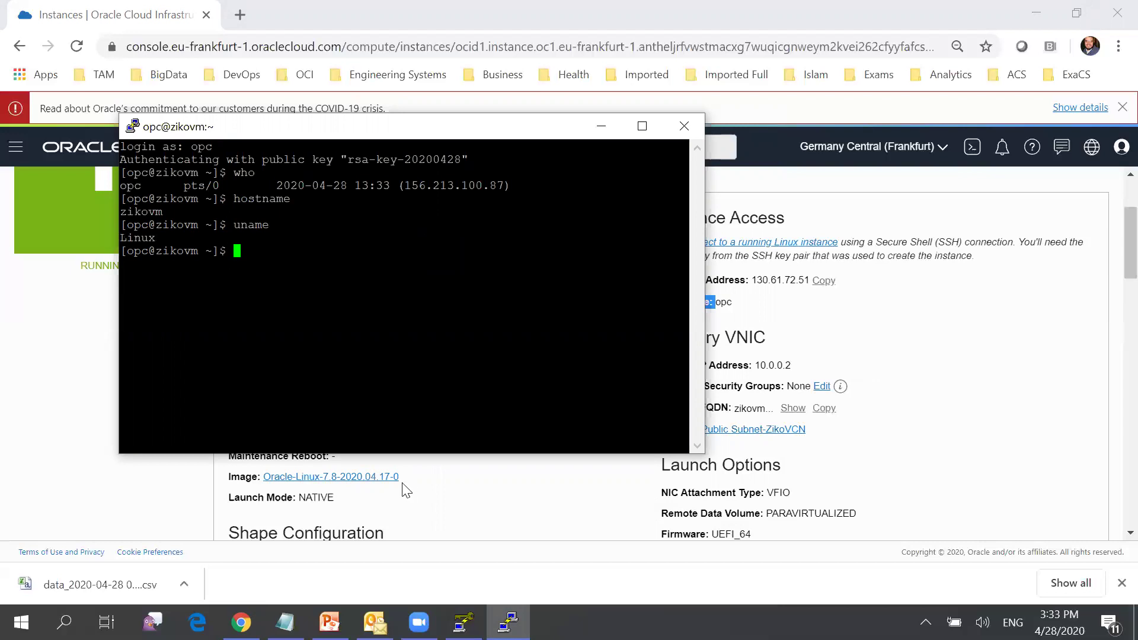
click(331, 623)
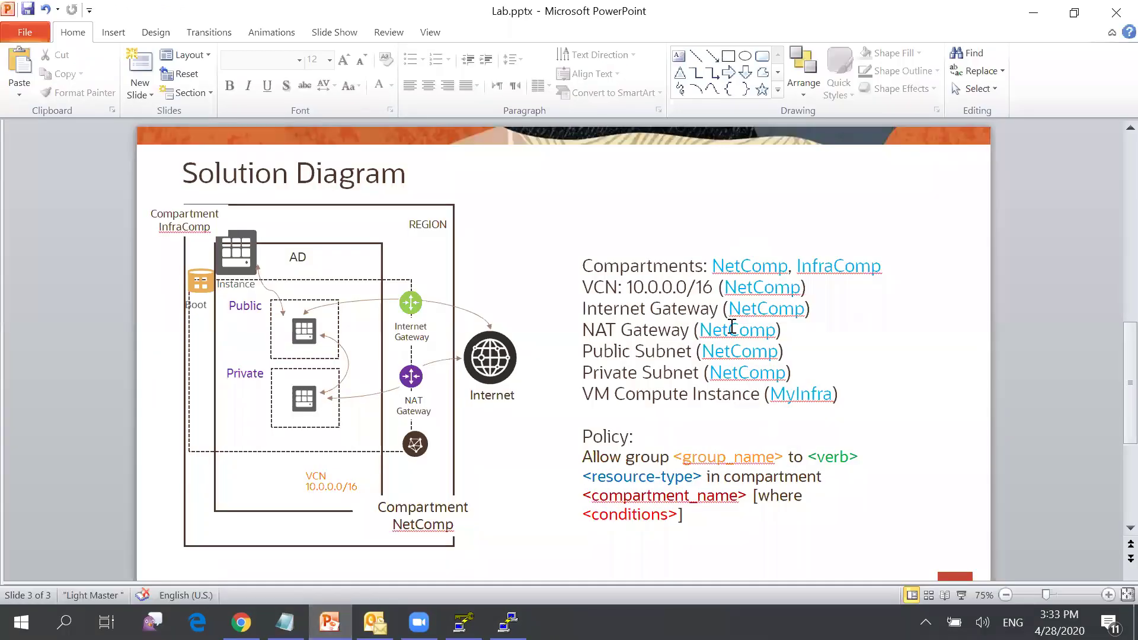
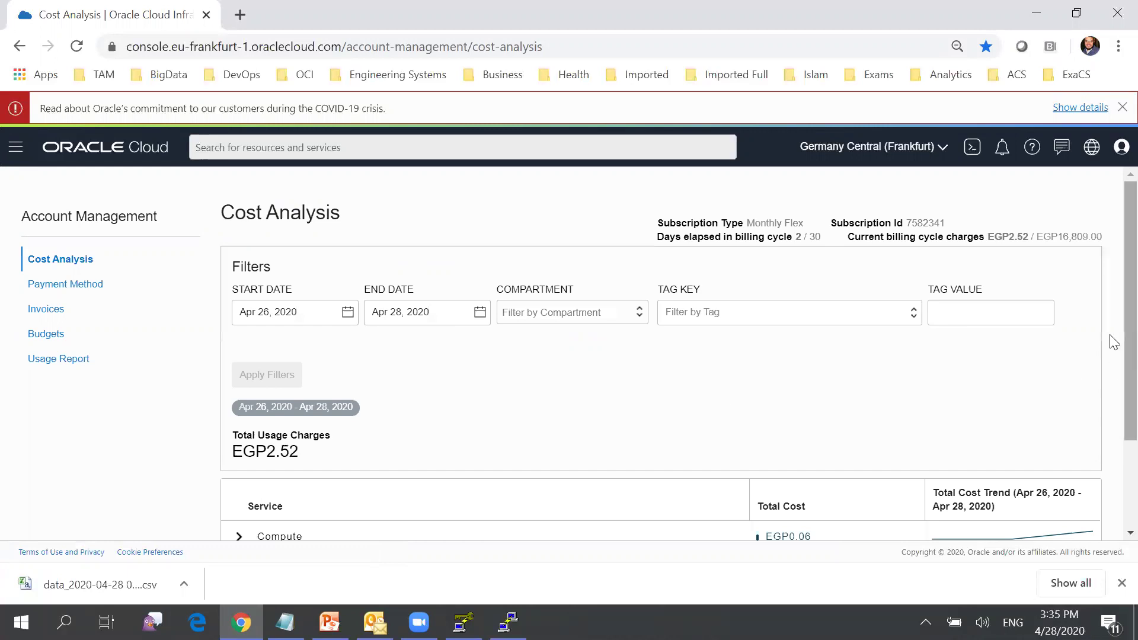
- Review the cost per service in Cost Analysis and look through the compartments available for filtering
scroll(1113, 415, down, 2)
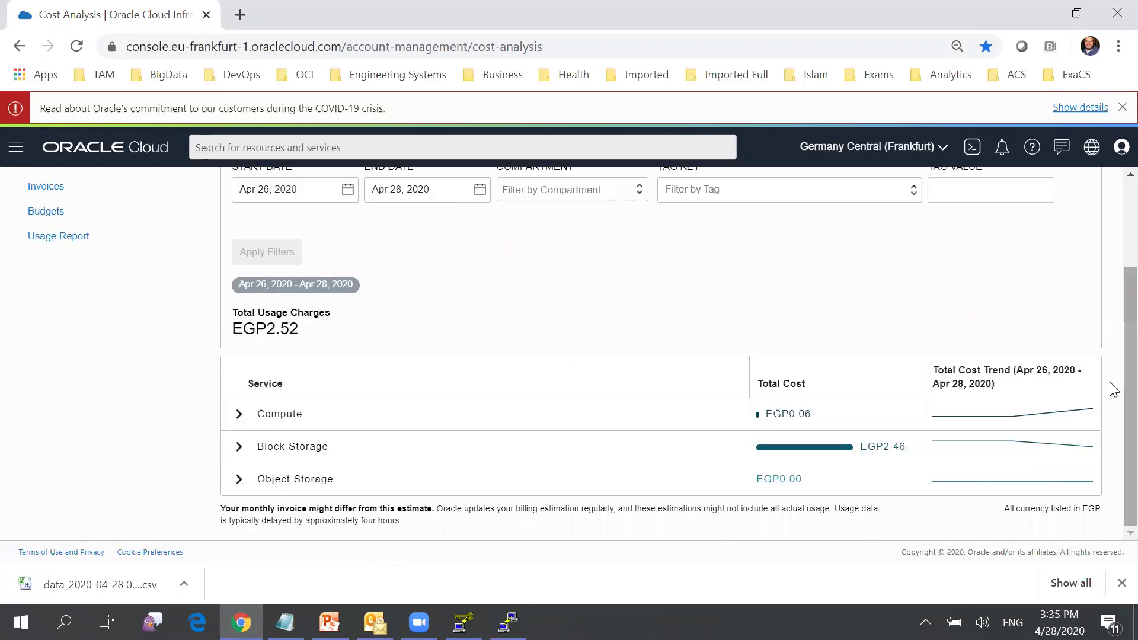
scroll(1111, 375, up, 2)
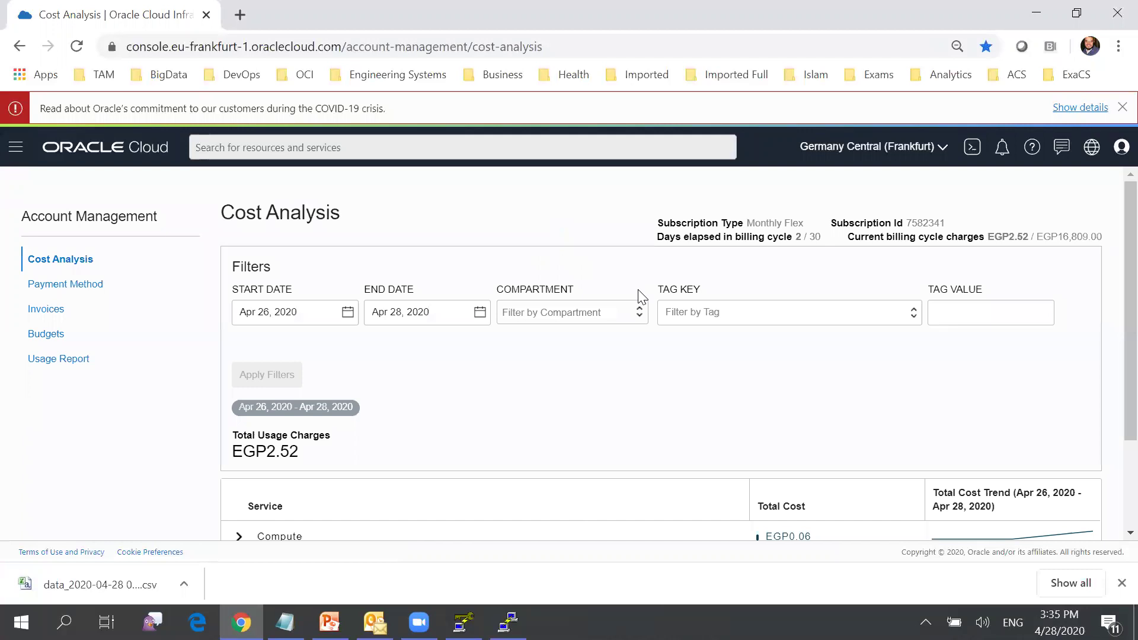
click(639, 312)
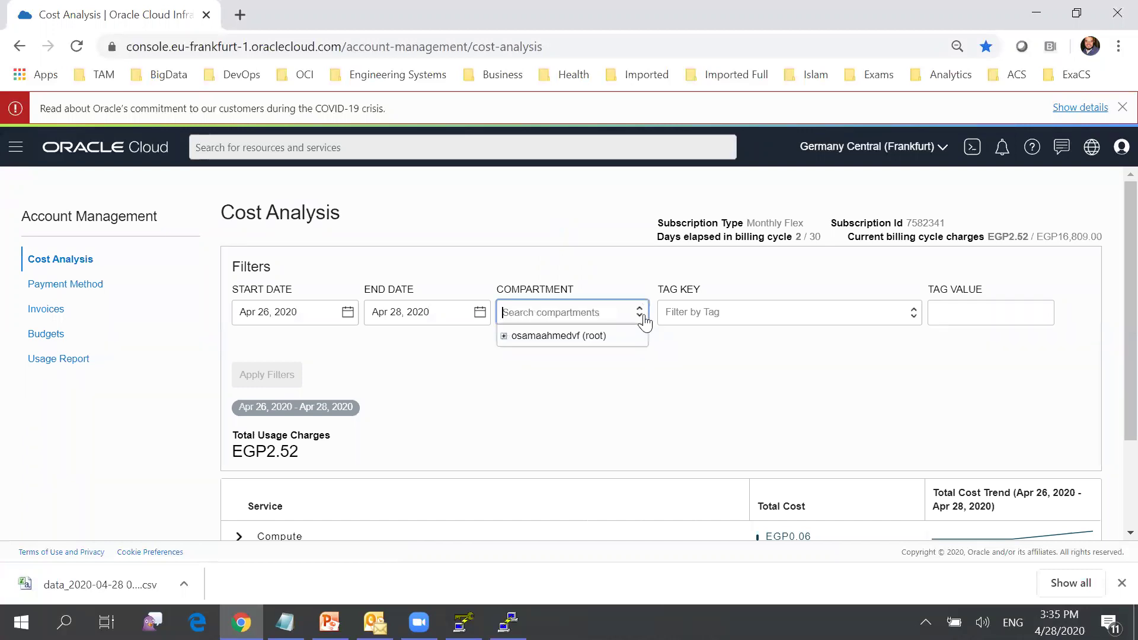
click(502, 337)
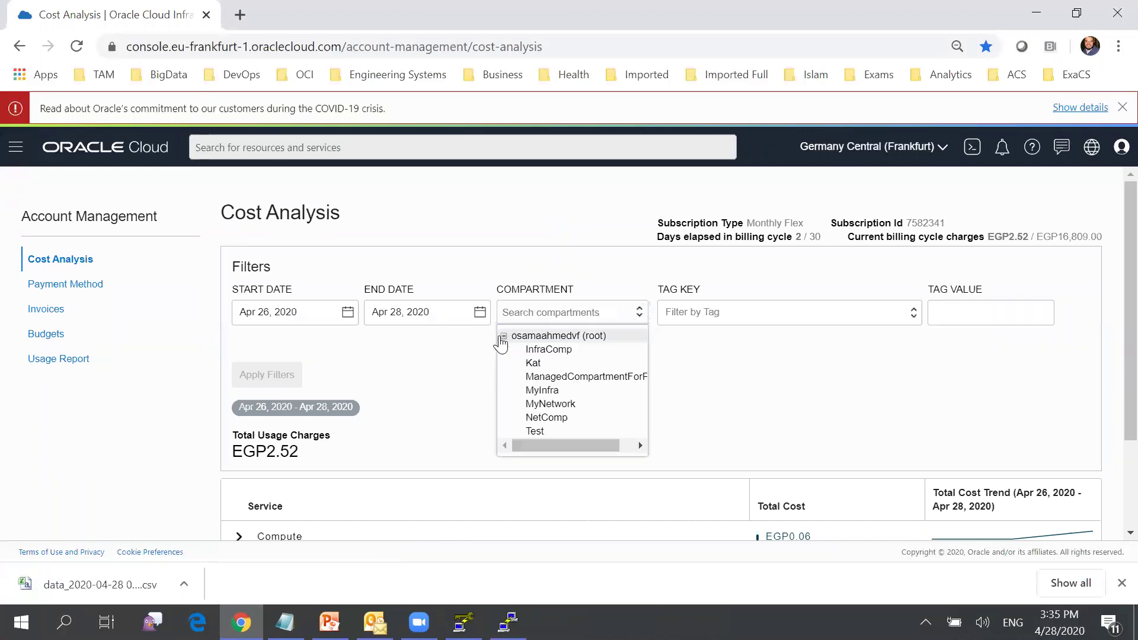
click(393, 381)
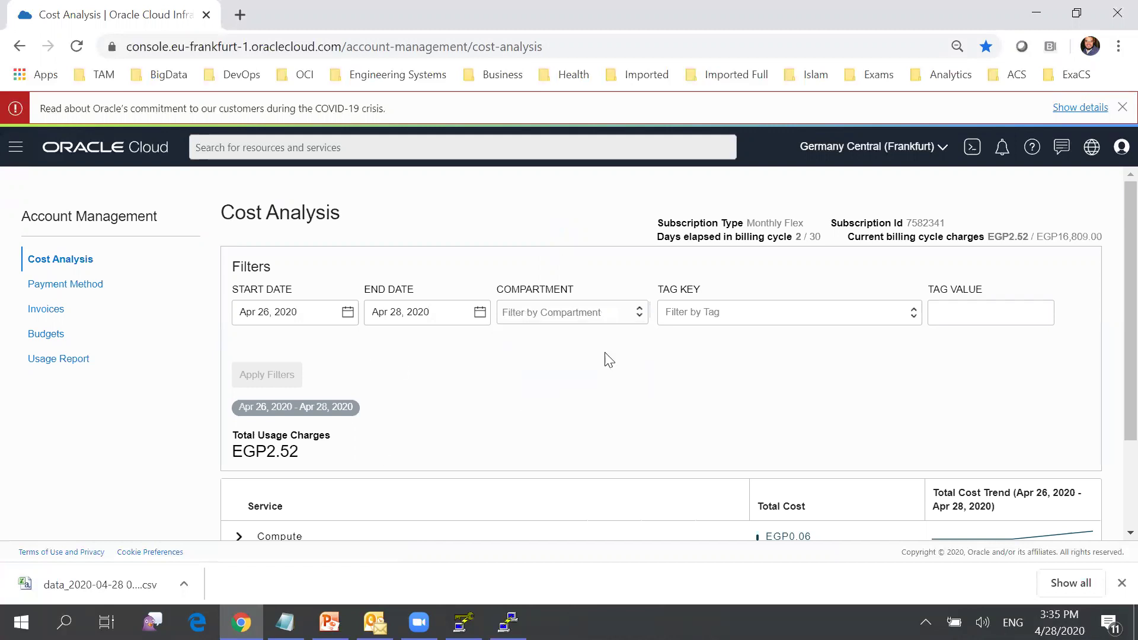
- Filter the cost analysis by the InfraComp compartment and check its usage charges
click(637, 314)
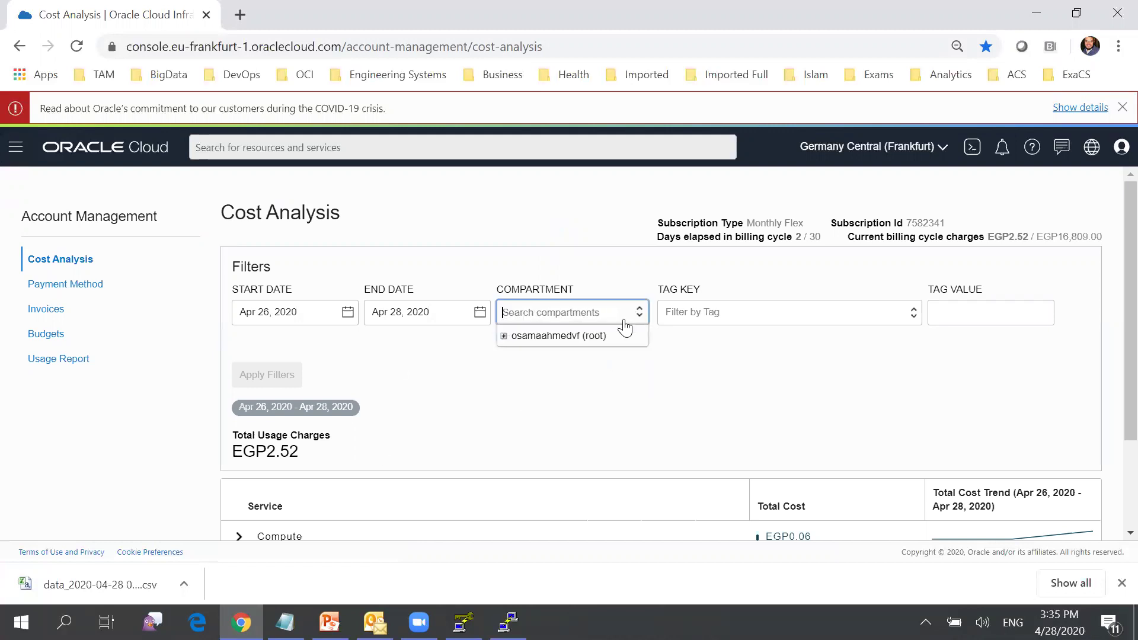
click(504, 336)
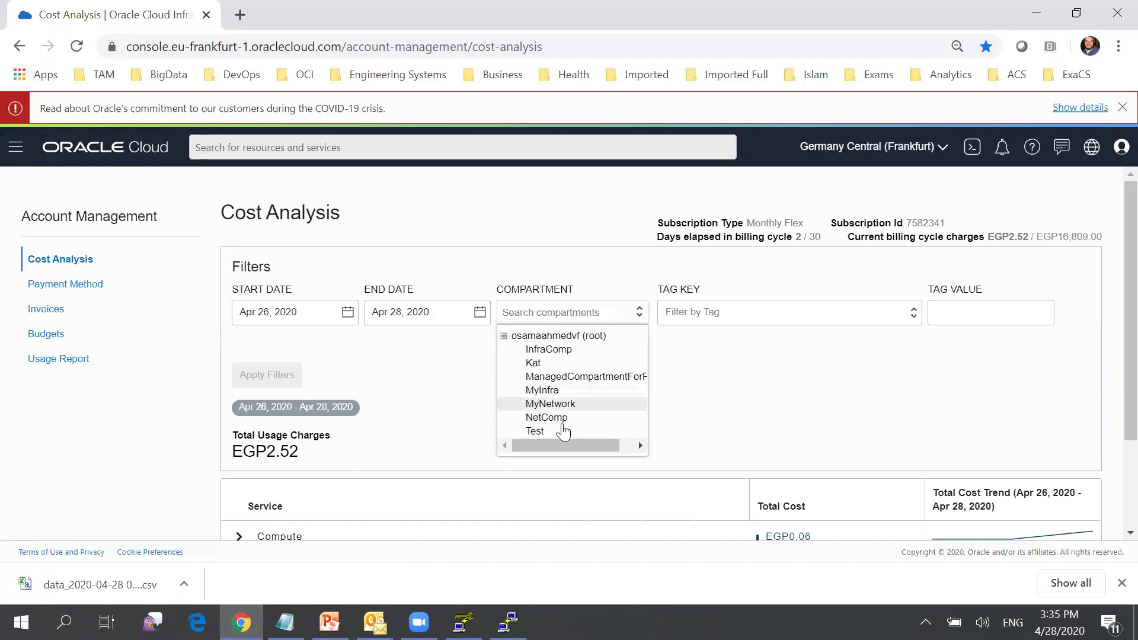
click(580, 351)
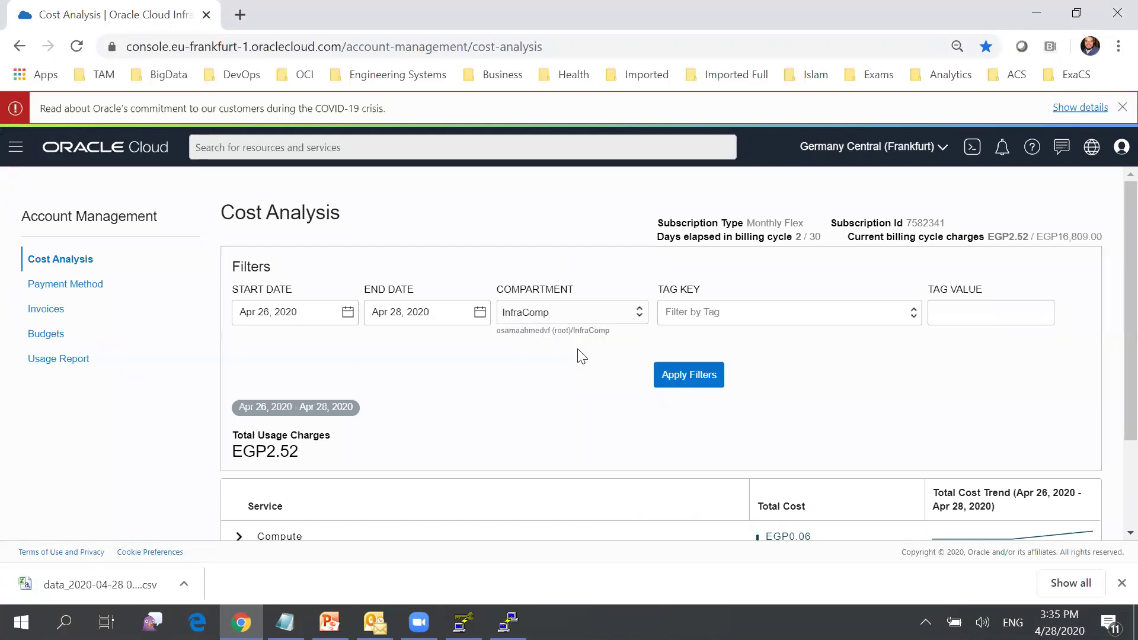
click(682, 377)
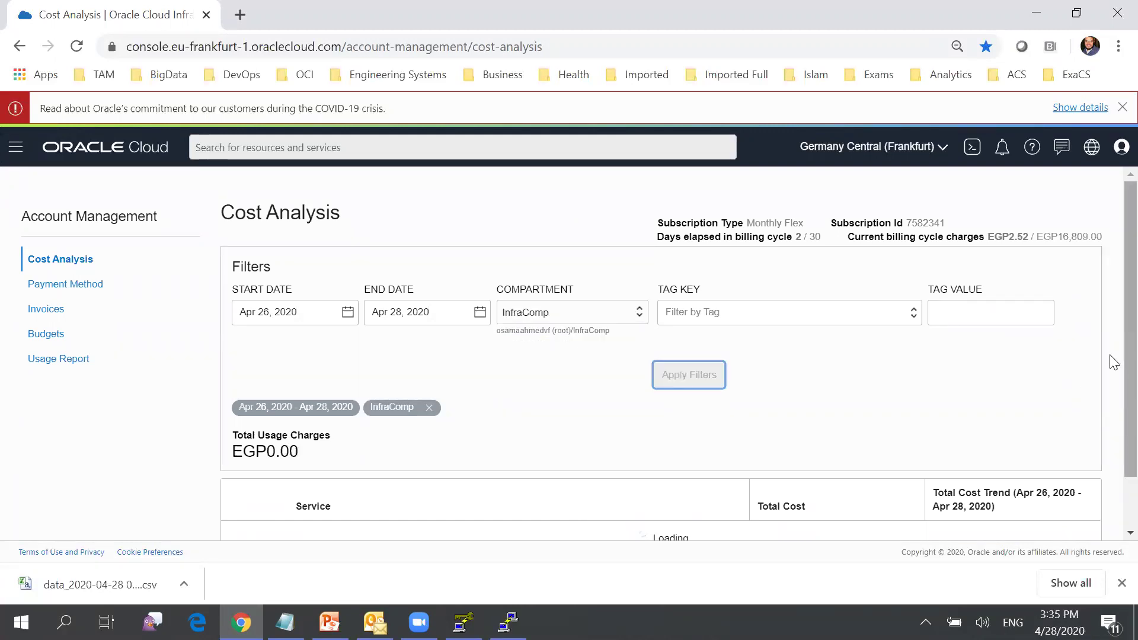
scroll(1115, 409, down, 1)
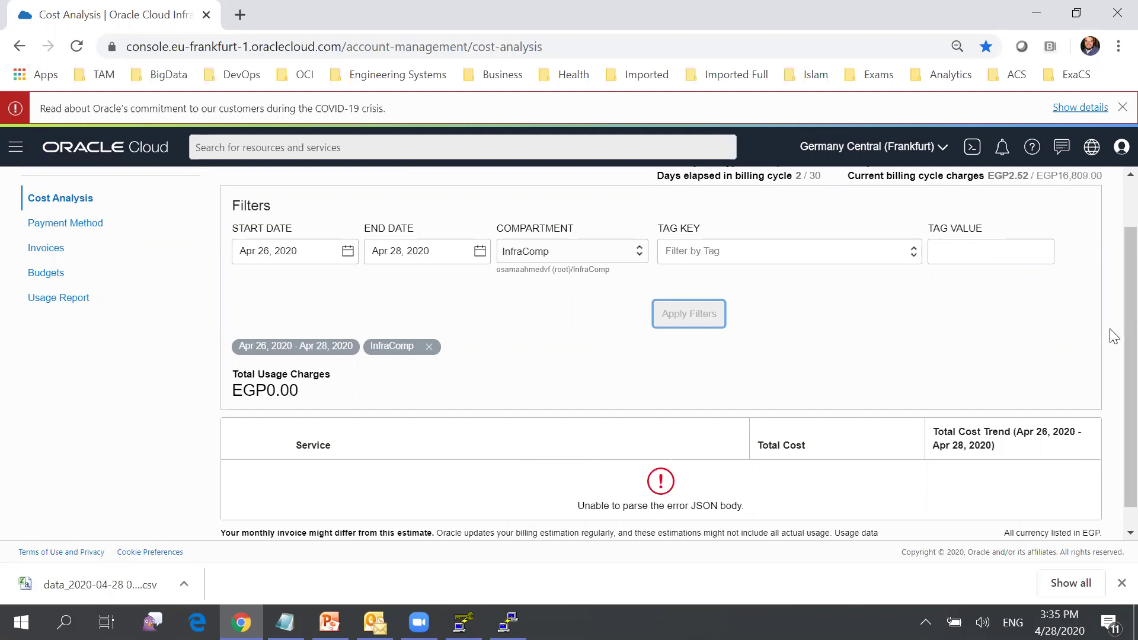
scroll(1113, 330, up, 1)
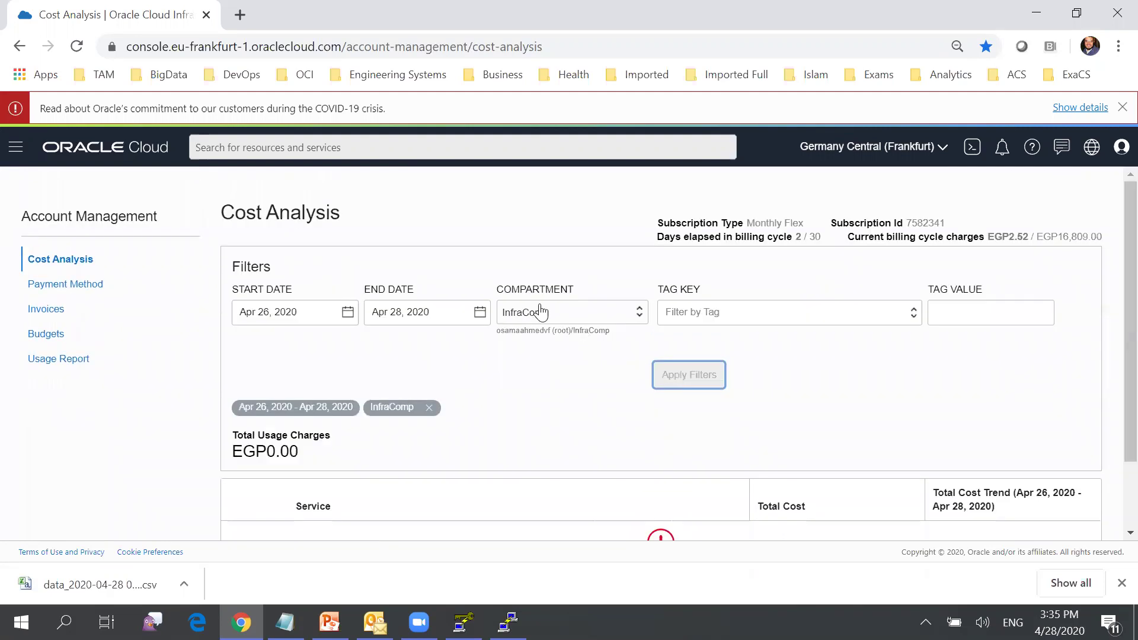
- Change the cost analysis compartment filter to the root compartment and check its usage charges
click(638, 315)
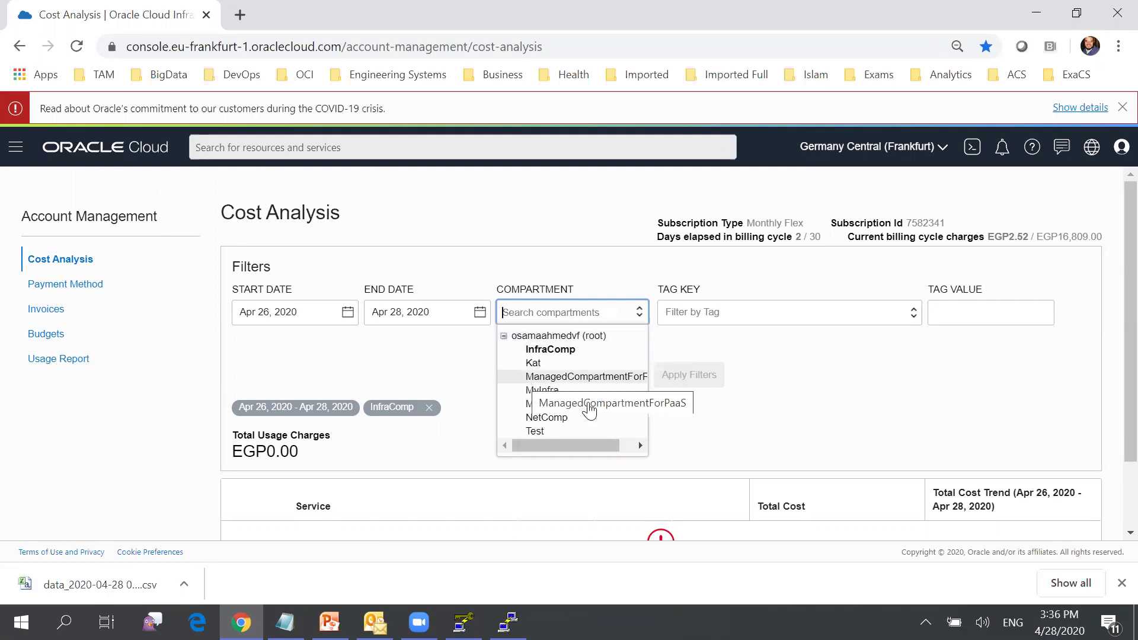
click(505, 336)
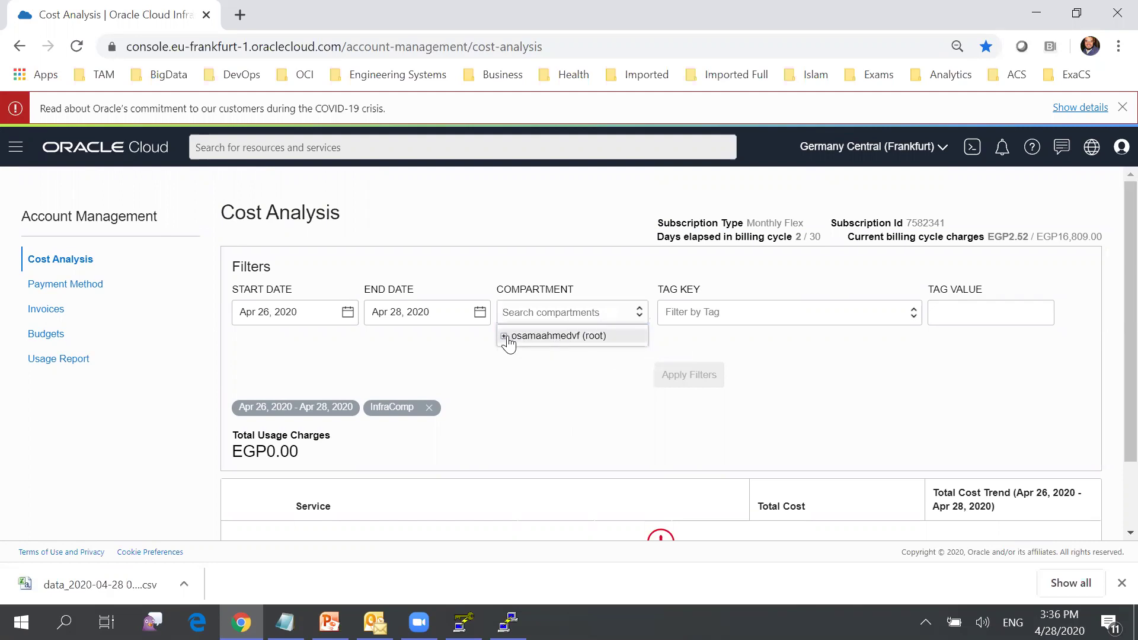
click(578, 379)
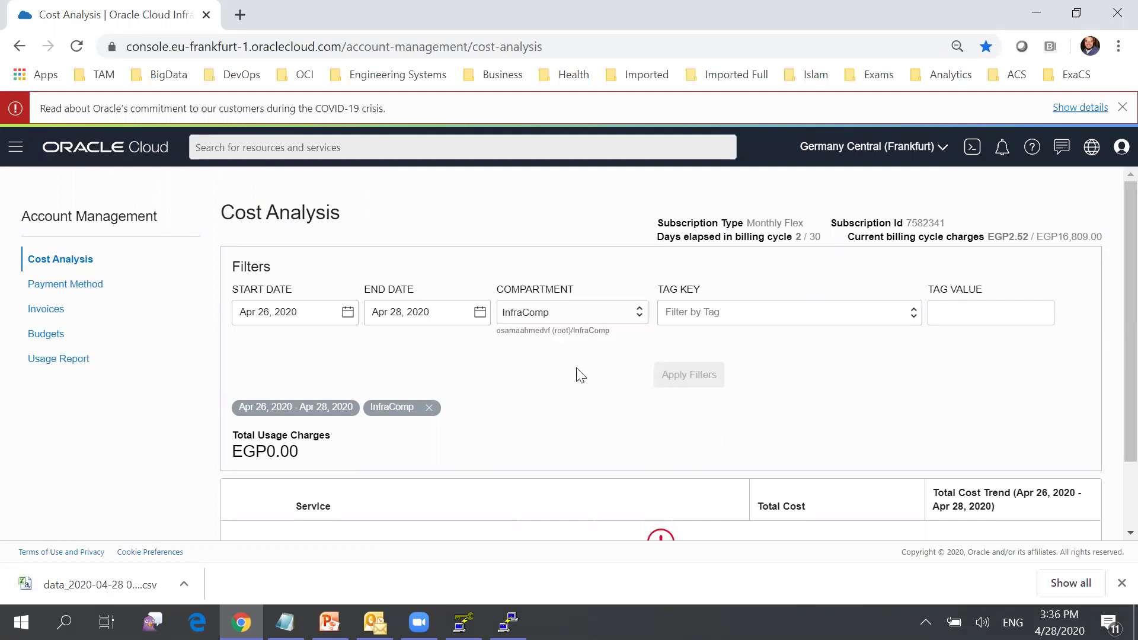
click(615, 313)
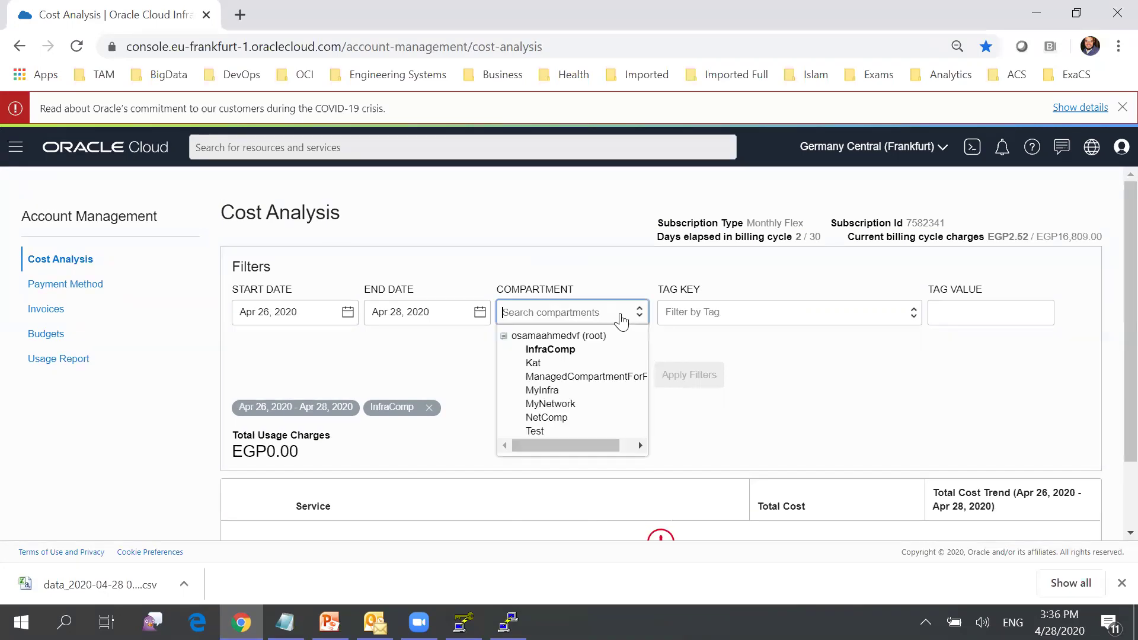
click(540, 337)
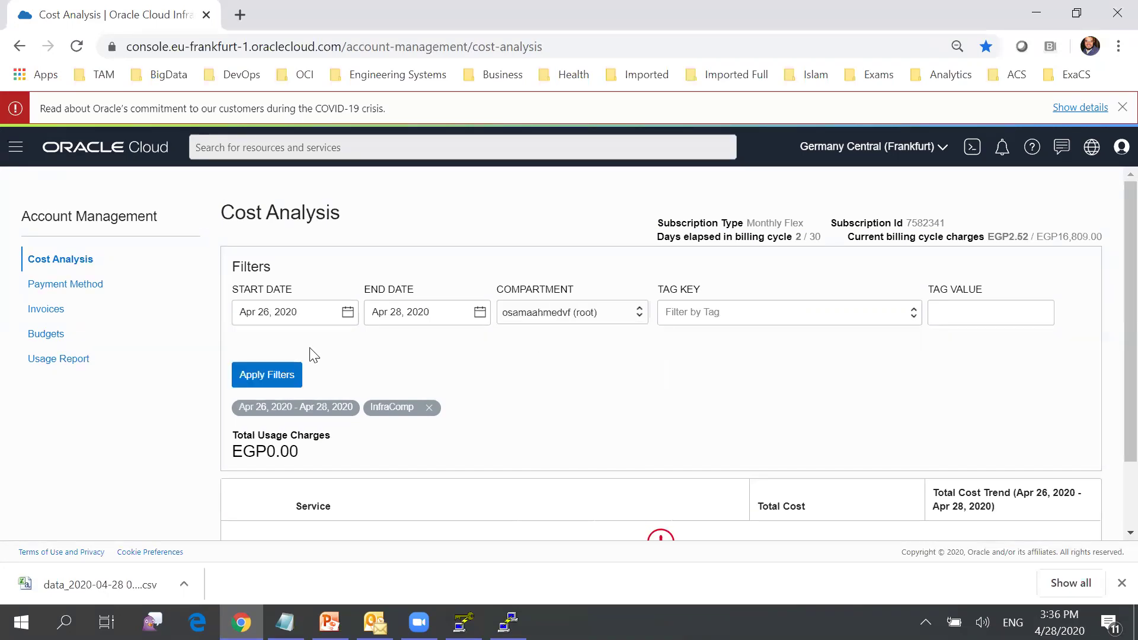
click(291, 378)
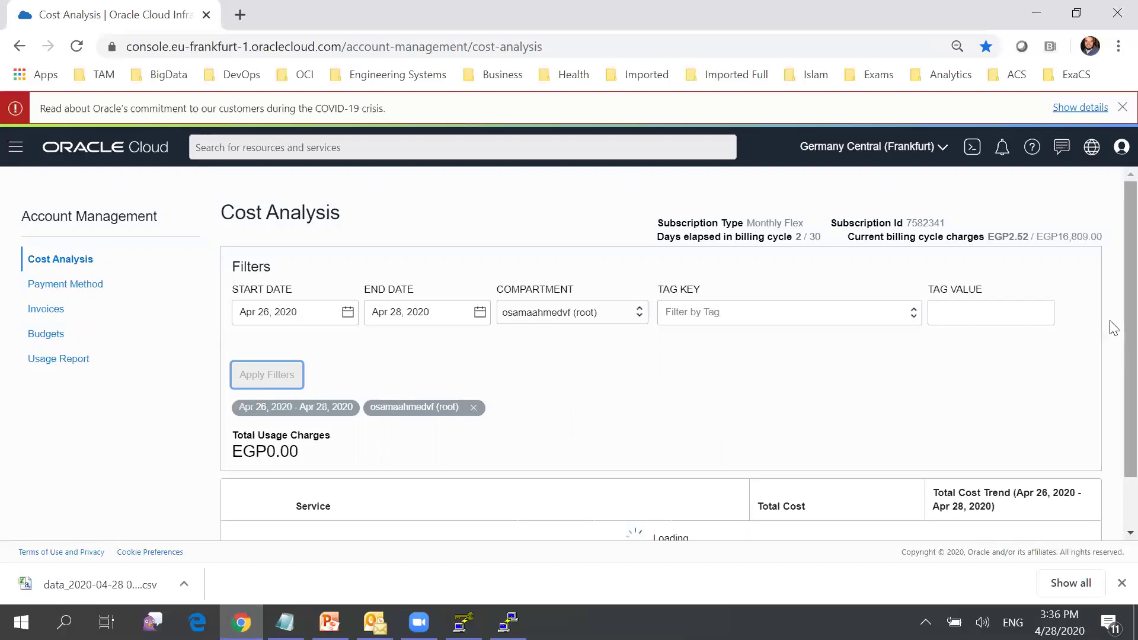
scroll(1110, 331, down, 1)
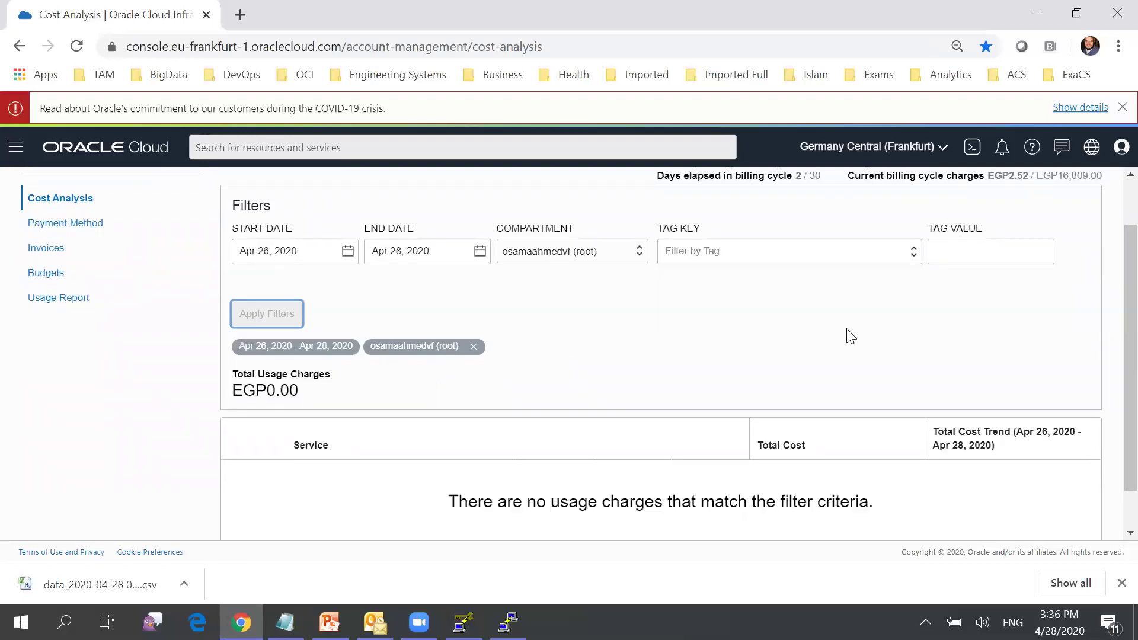
- Remove the compartment filter from the cost analysis and review the total charges per service
click(645, 255)
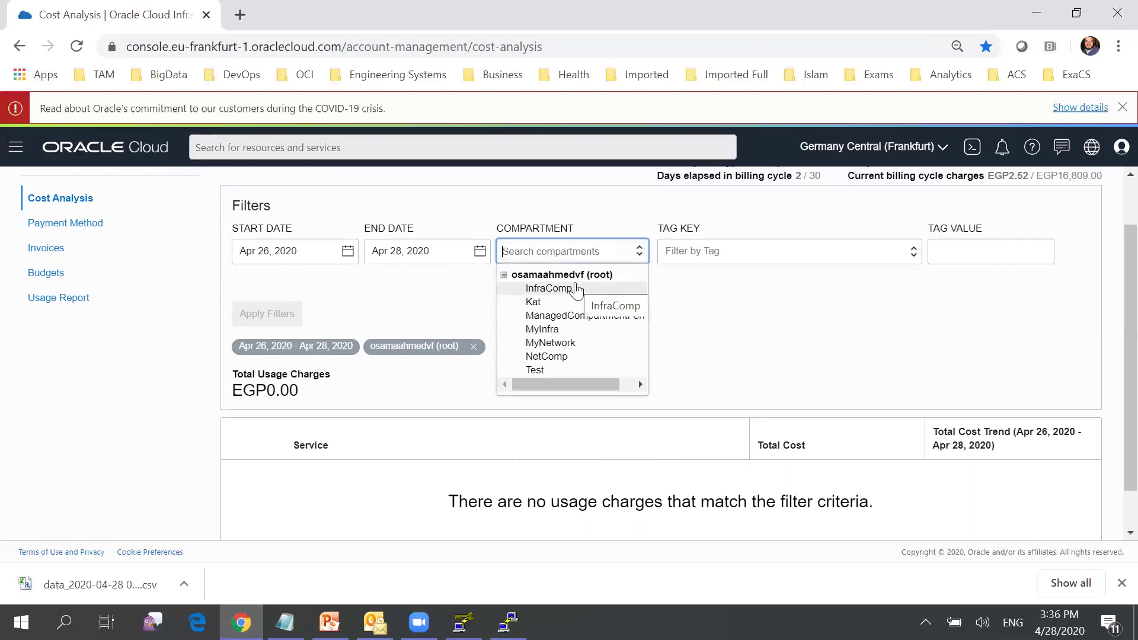
click(386, 305)
click(474, 347)
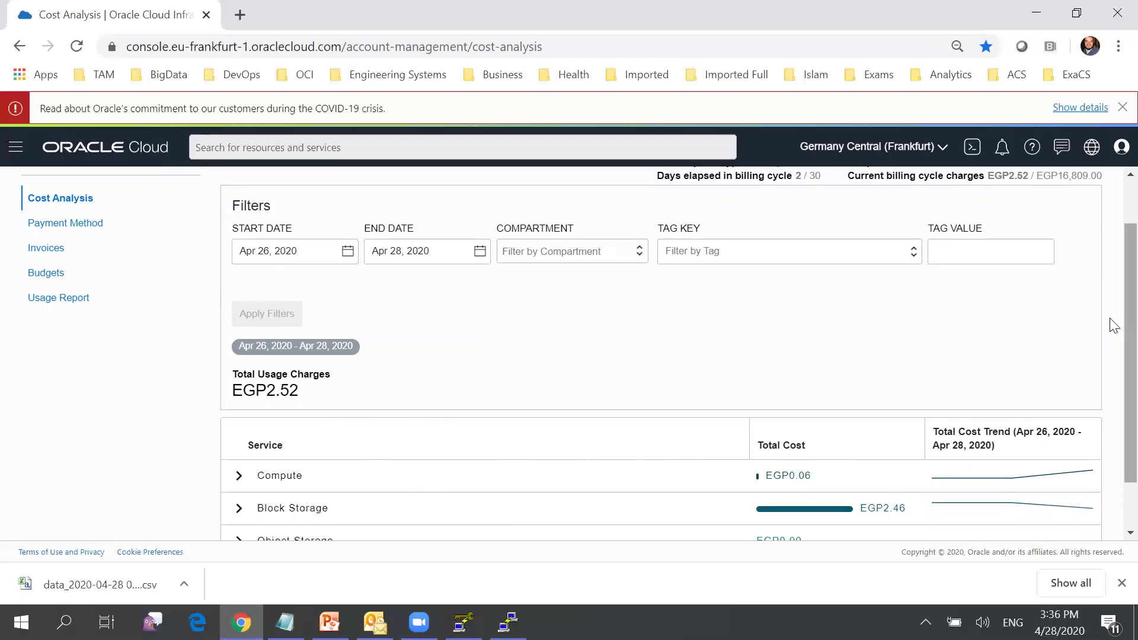
scroll(1110, 332, down, 2)
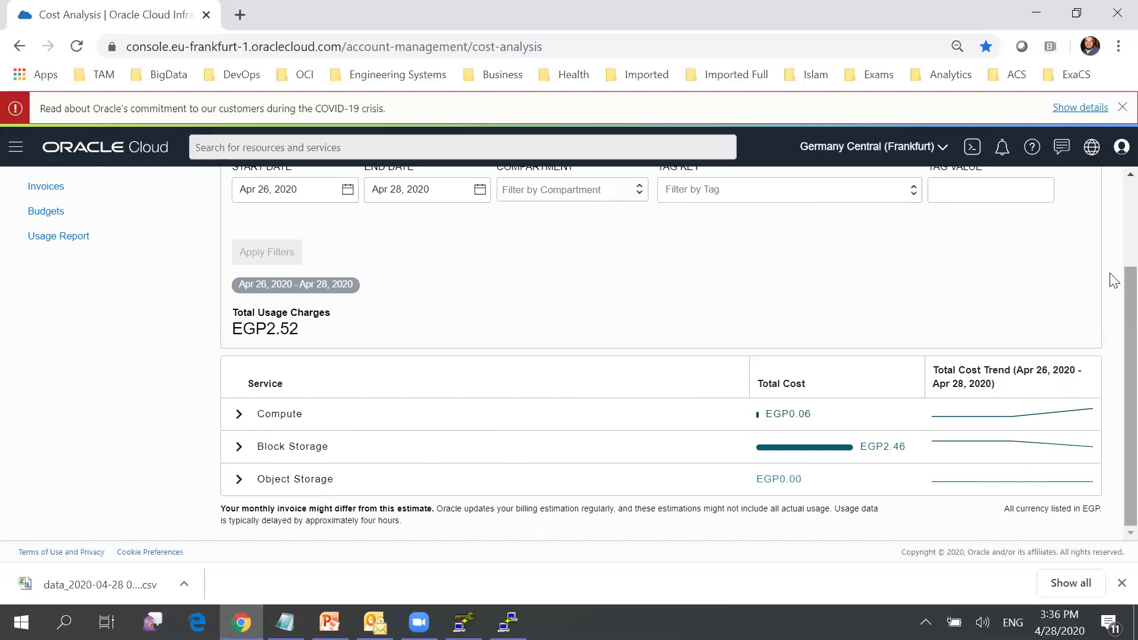
drag(1116, 411, 1117, 326)
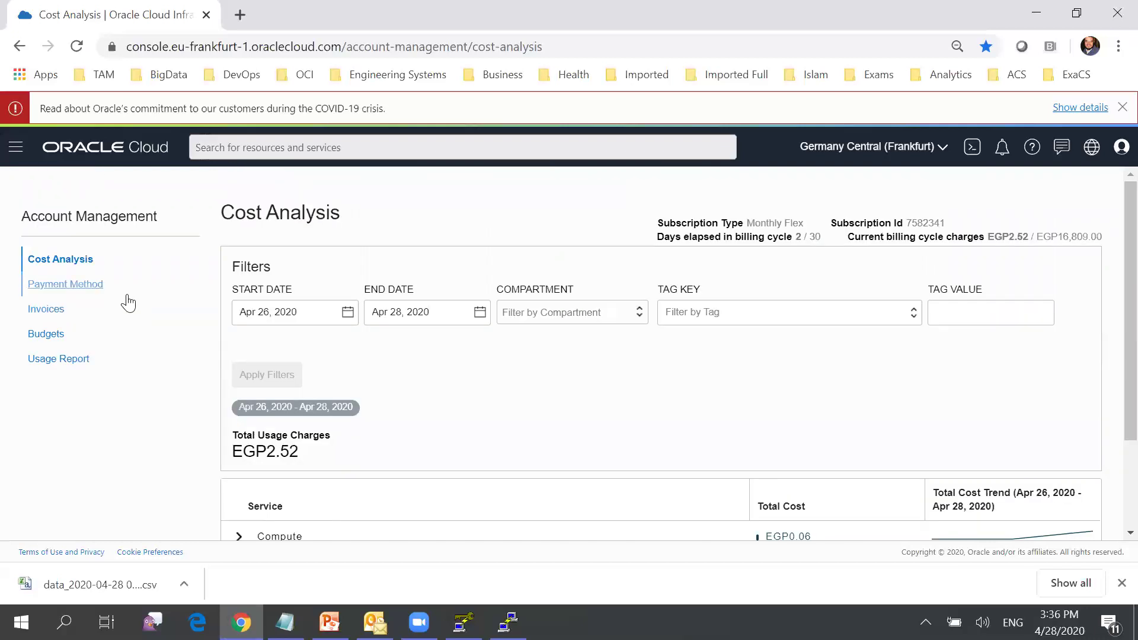
- Open the cost and usage reports page and highlight the beginning of policy statement 1
click(65, 360)
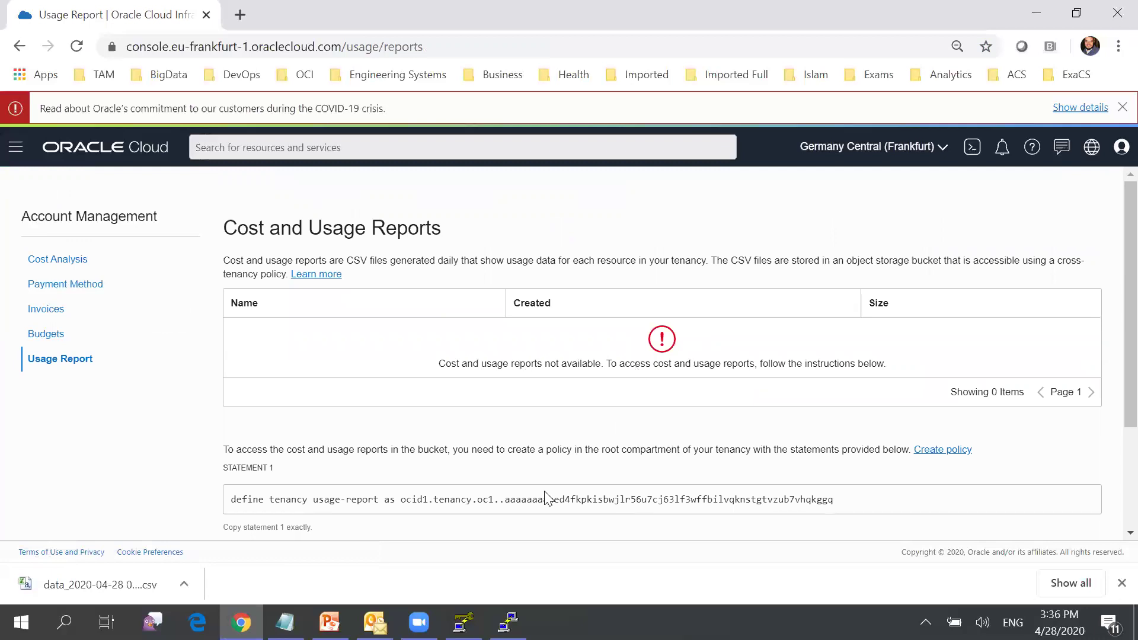
drag(232, 500, 599, 504)
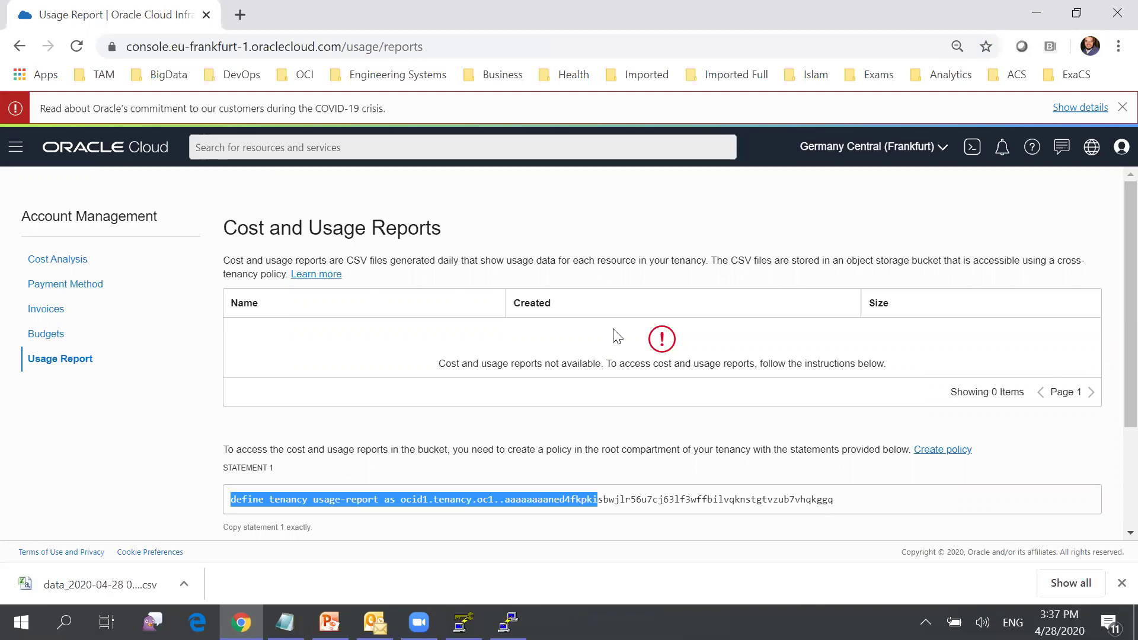
- Terminate the ZikoVM compute instance in the InfraComp compartment without permanently deleting its attached boot volume
click(18, 160)
mouse_move(179, 182)
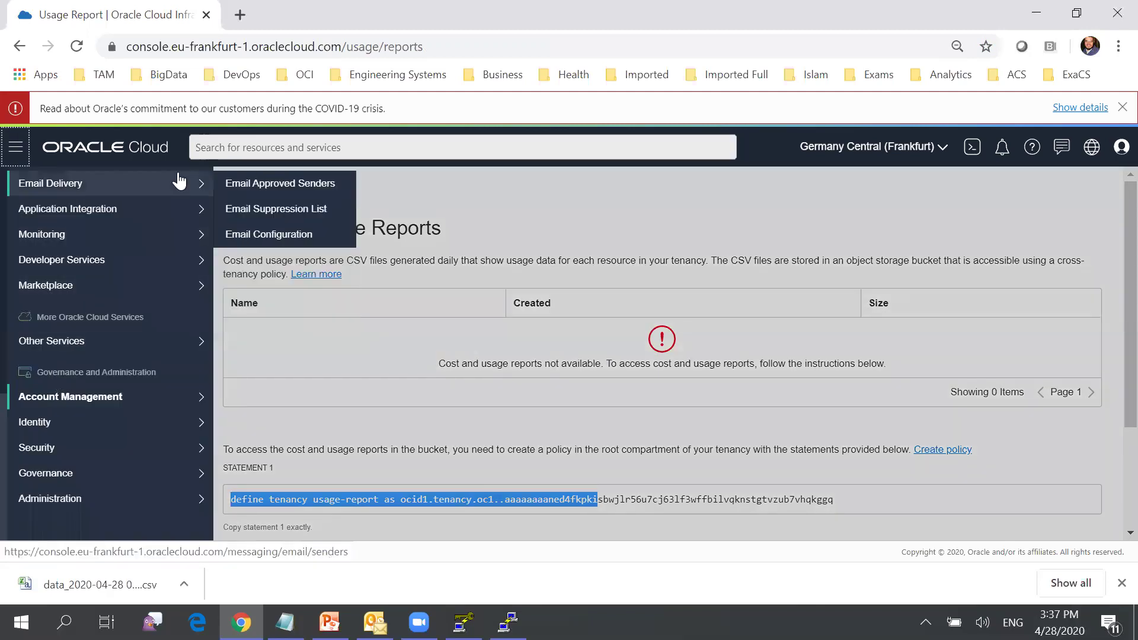
scroll(3, 224, up, 1)
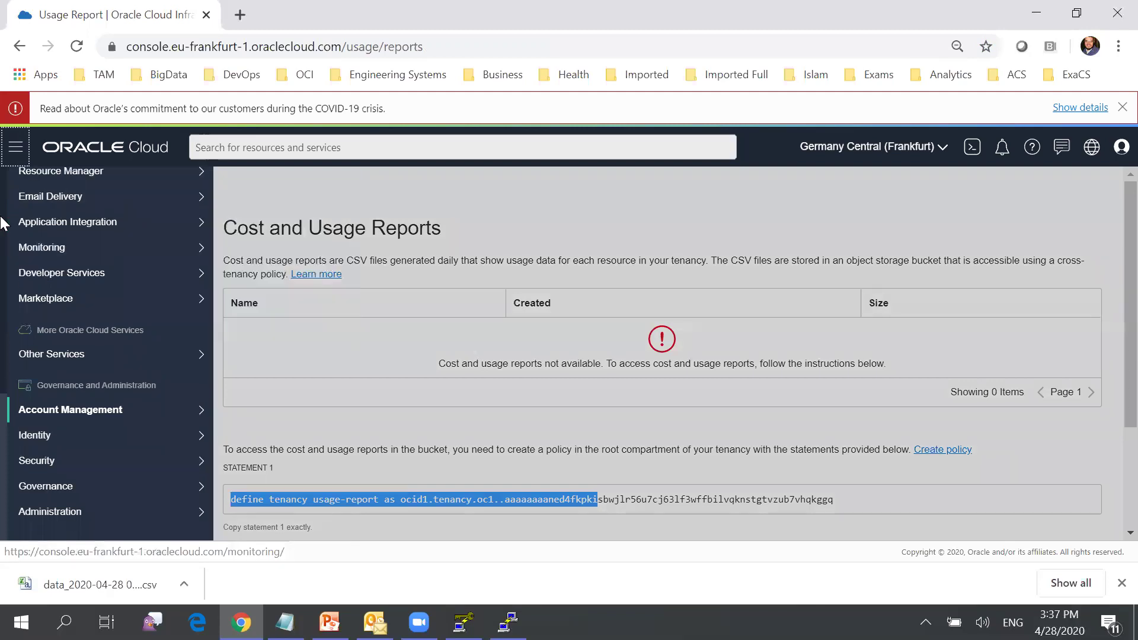
scroll(3, 224, up, 10)
mouse_move(84, 217)
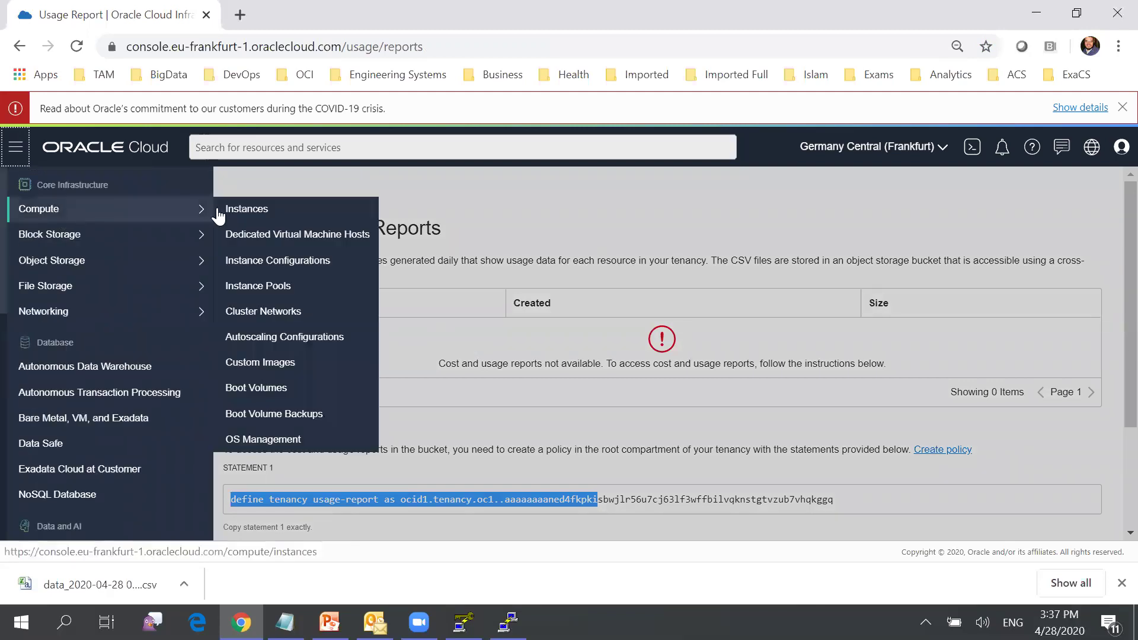
click(258, 211)
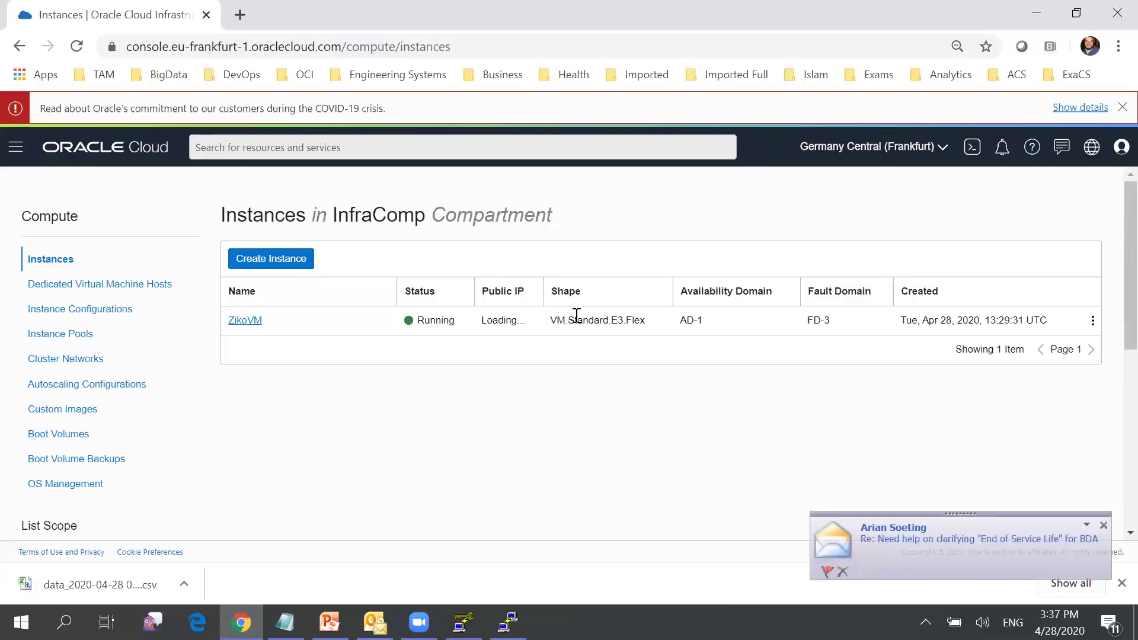
click(1093, 324)
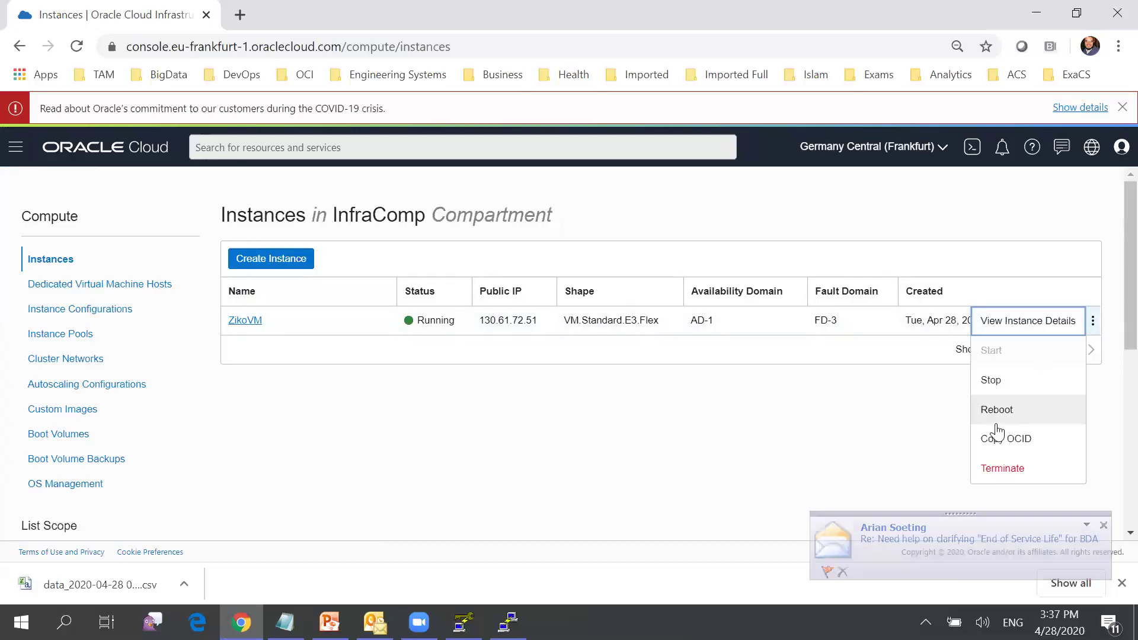
click(1001, 468)
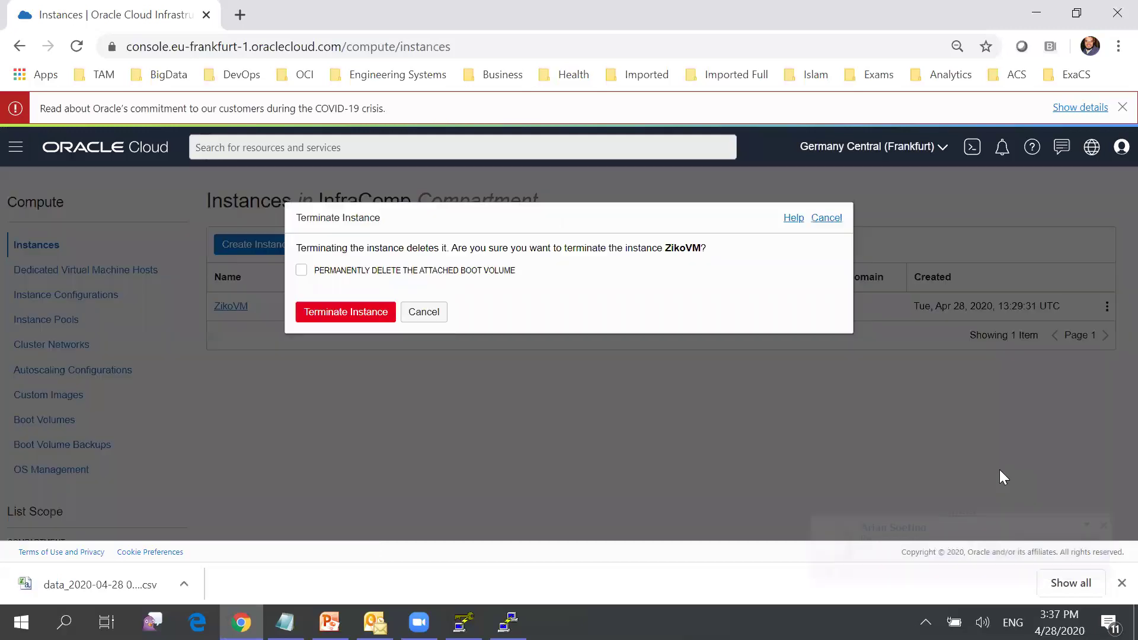
click(333, 315)
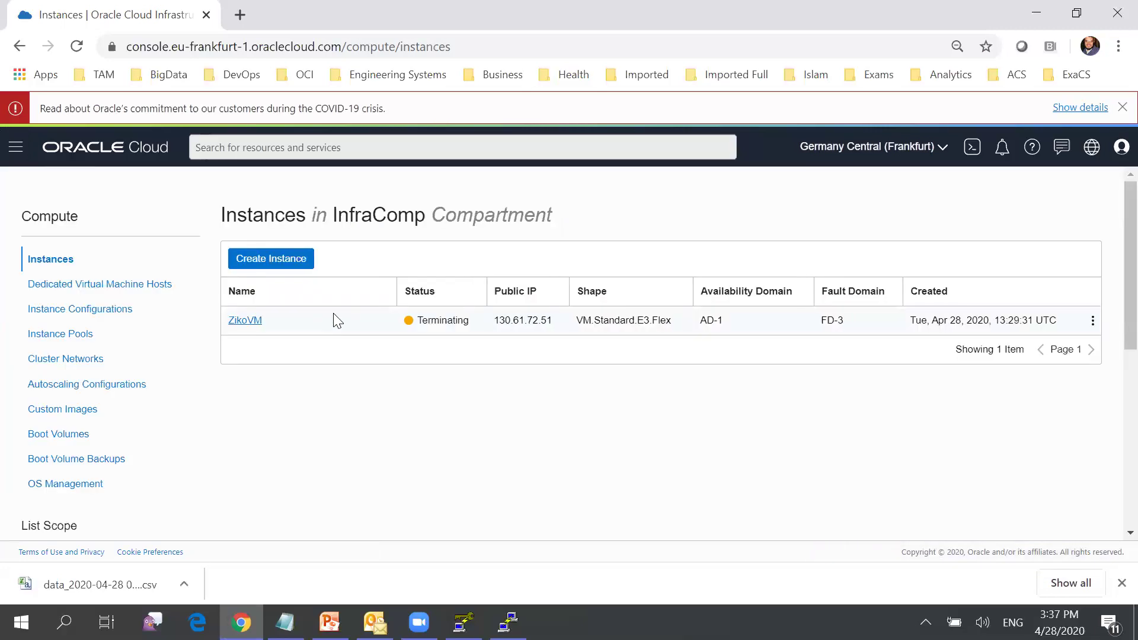
- Check which actions are available for ZikoVM's boot volume in InfraComp and recheck the instance's status
click(56, 434)
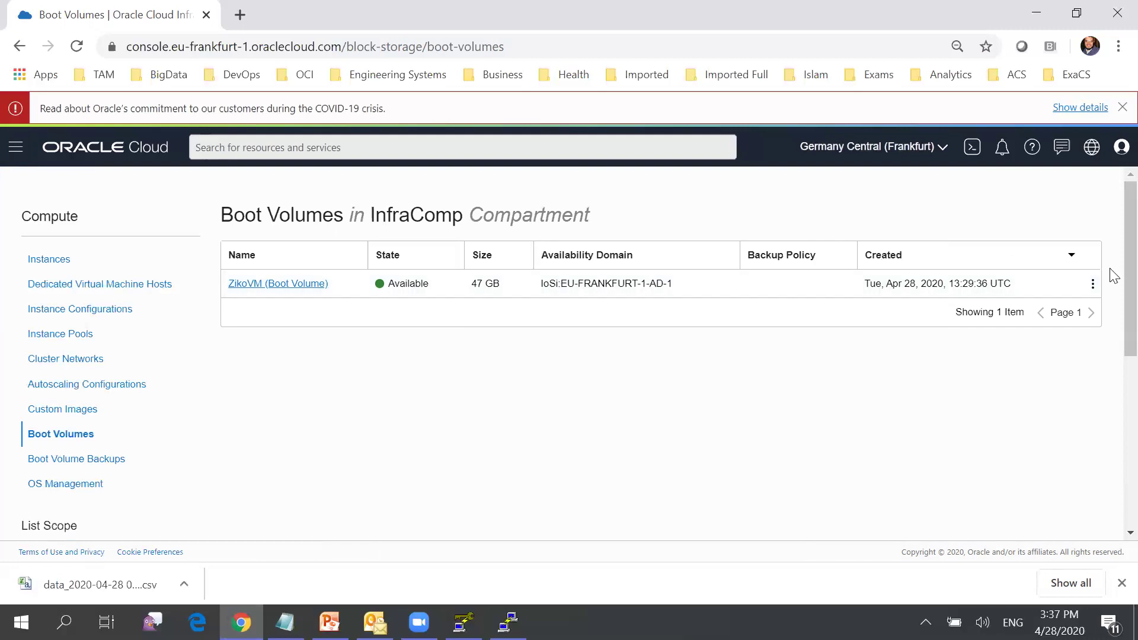
click(1094, 285)
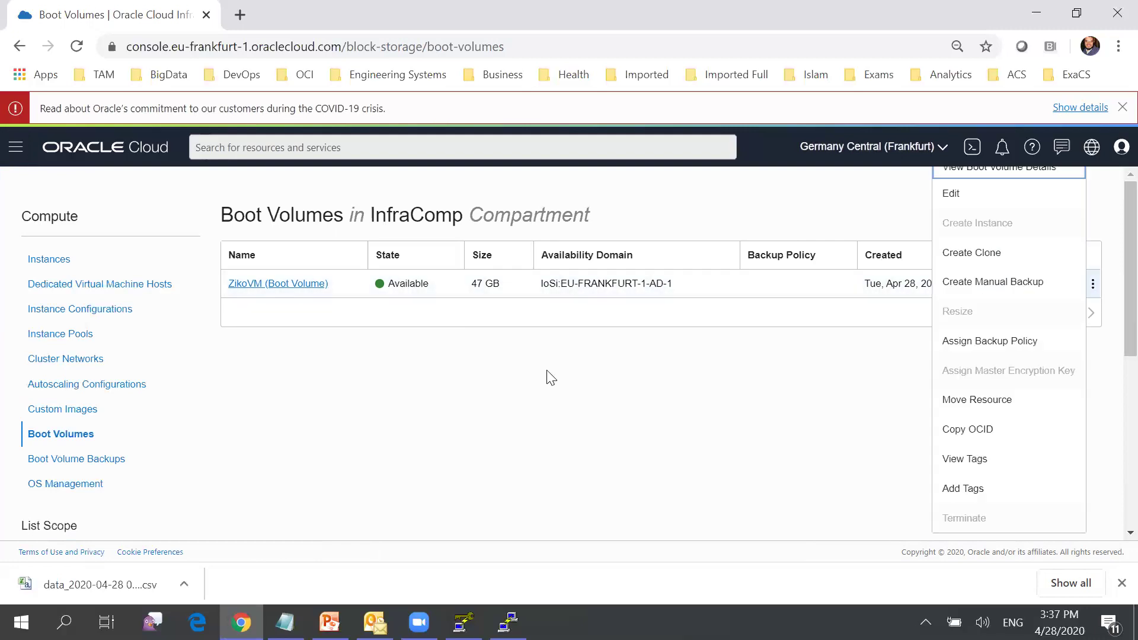
click(548, 376)
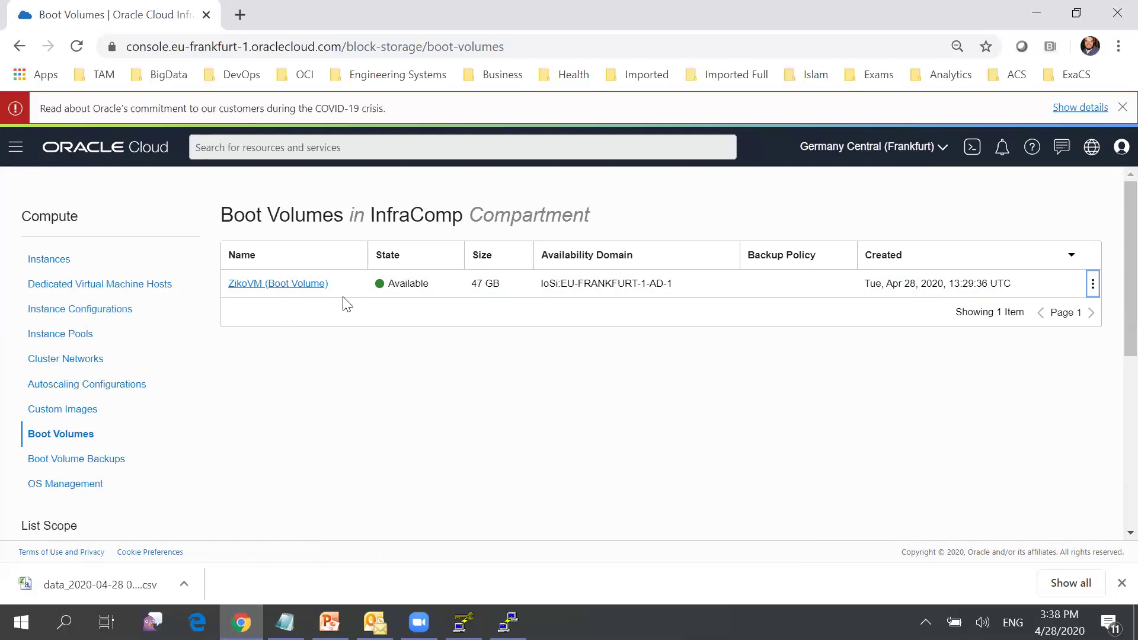
click(1092, 285)
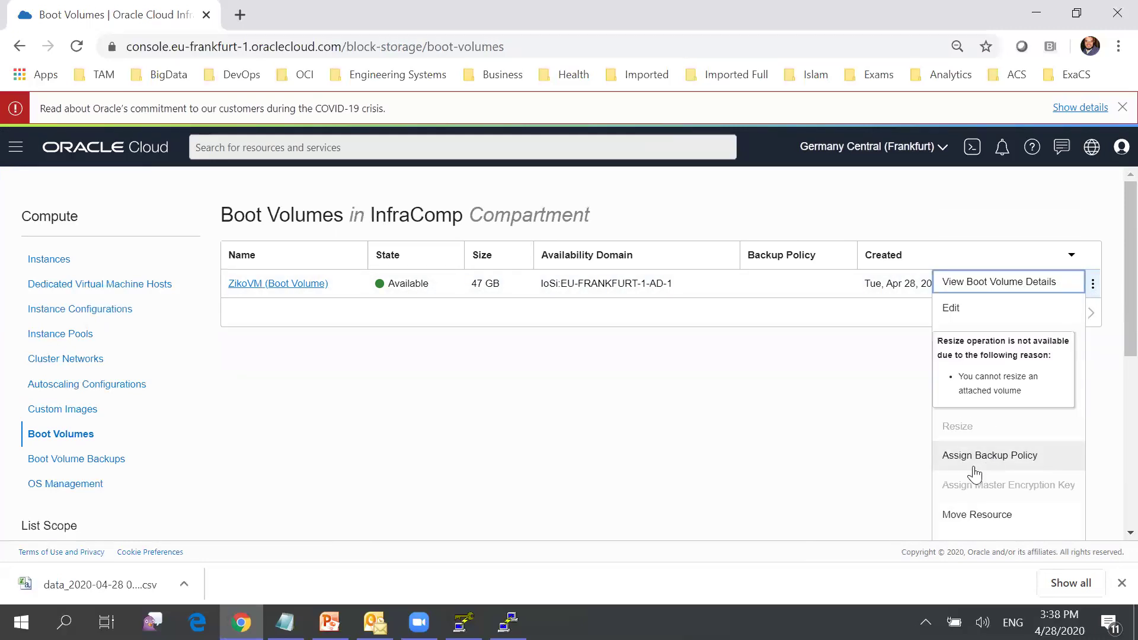
click(1110, 257)
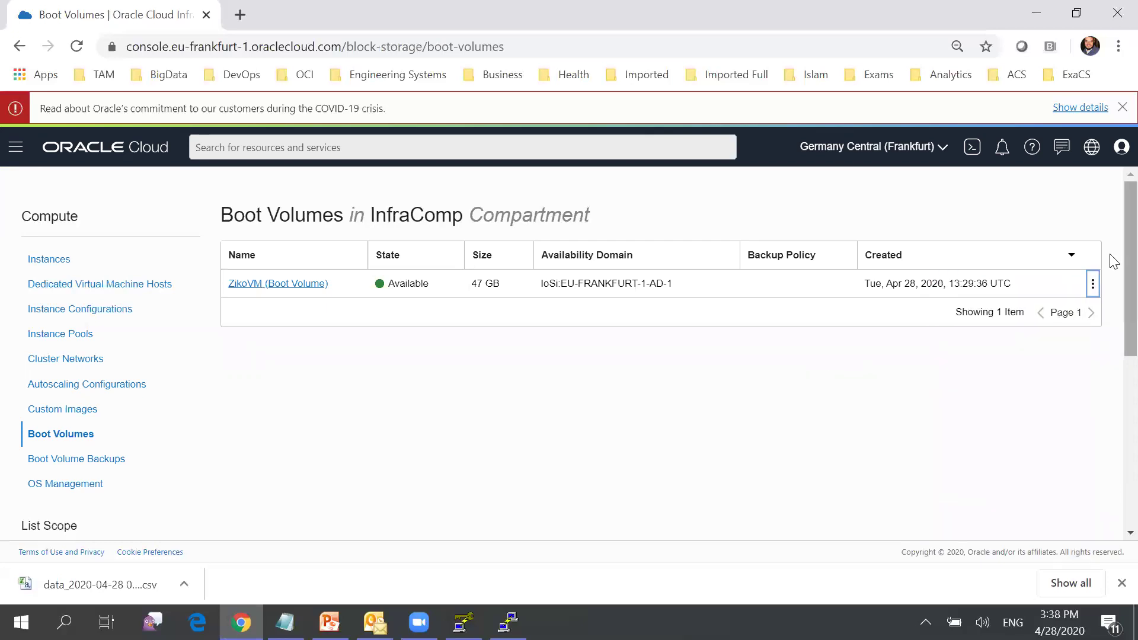
scroll(1113, 261, down, 1)
click(1094, 231)
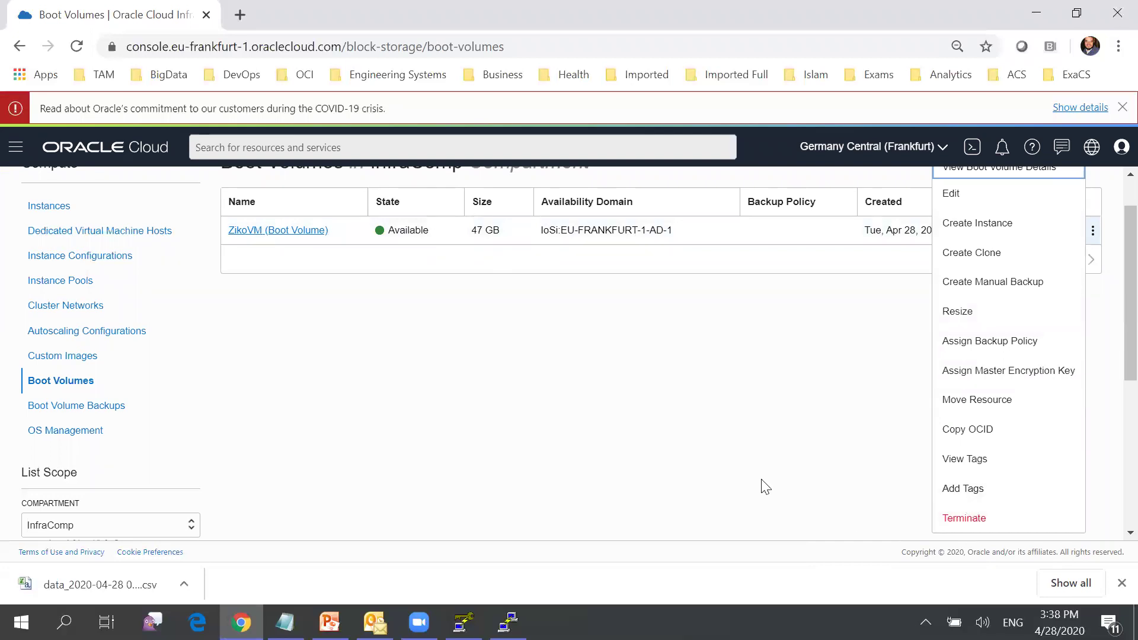
click(233, 233)
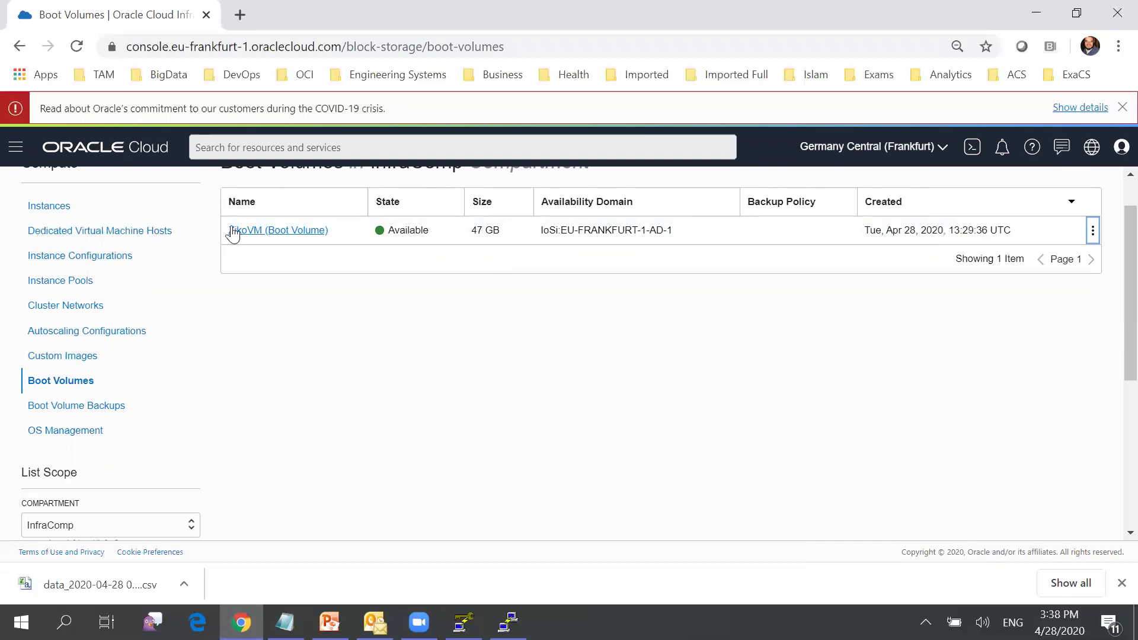
click(62, 207)
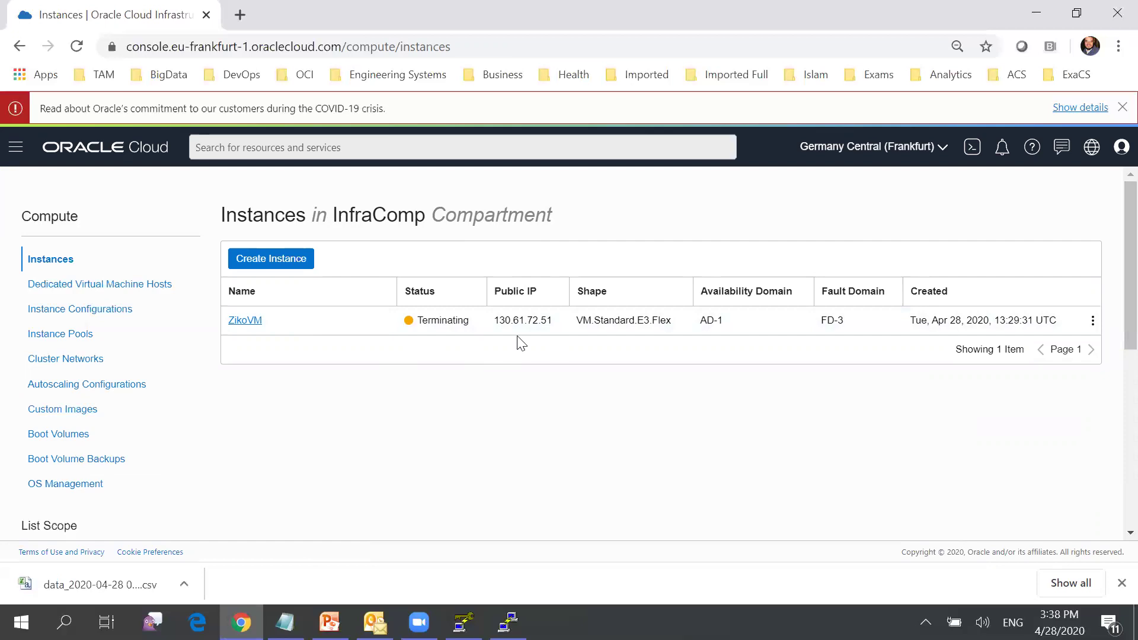
- Terminate the ZikoVM boot volume in the InfraComp compartment
click(80, 438)
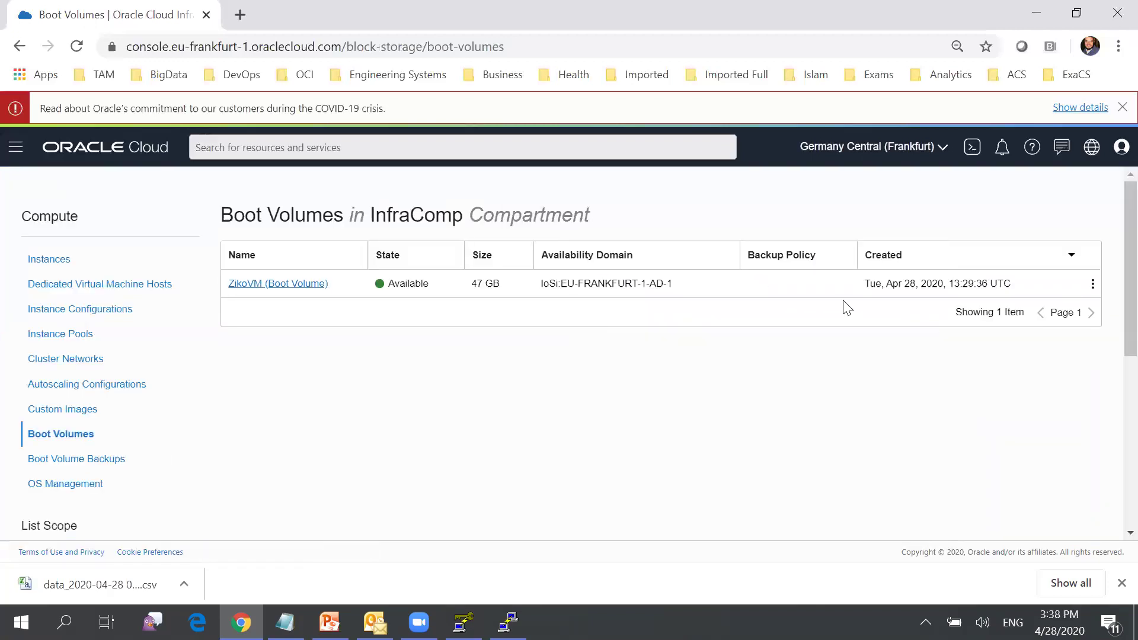
click(1092, 284)
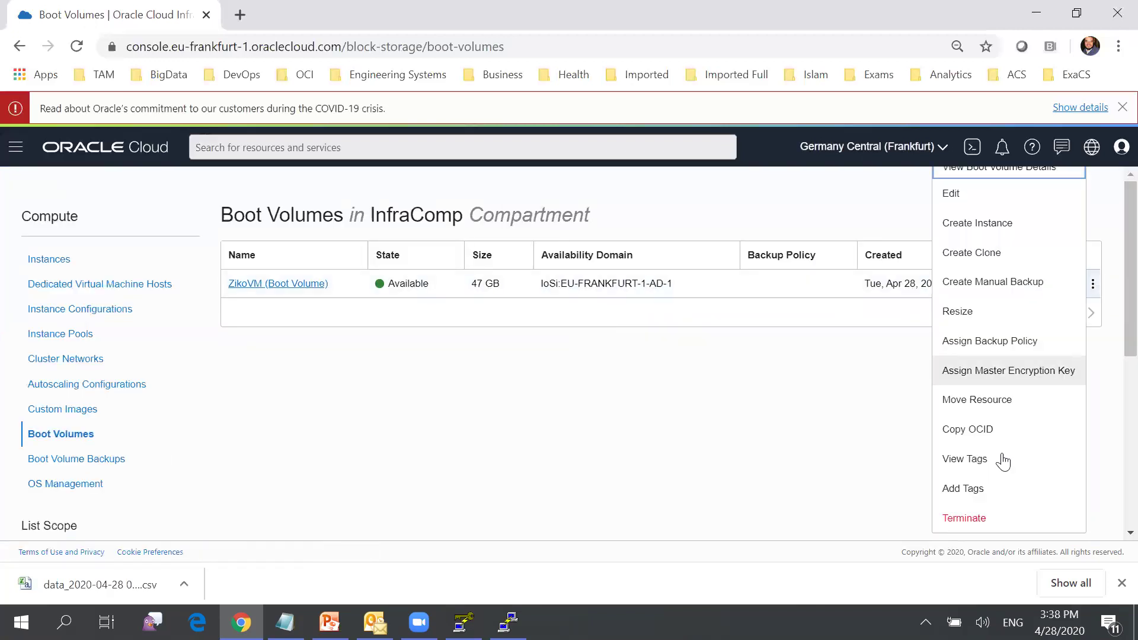
click(968, 515)
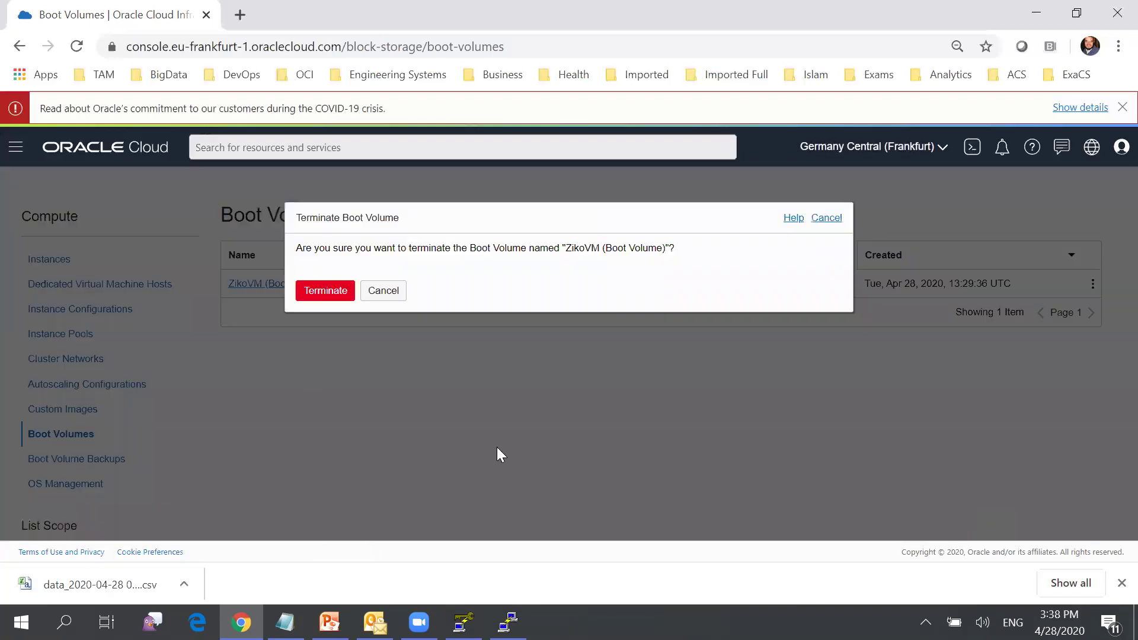
click(335, 295)
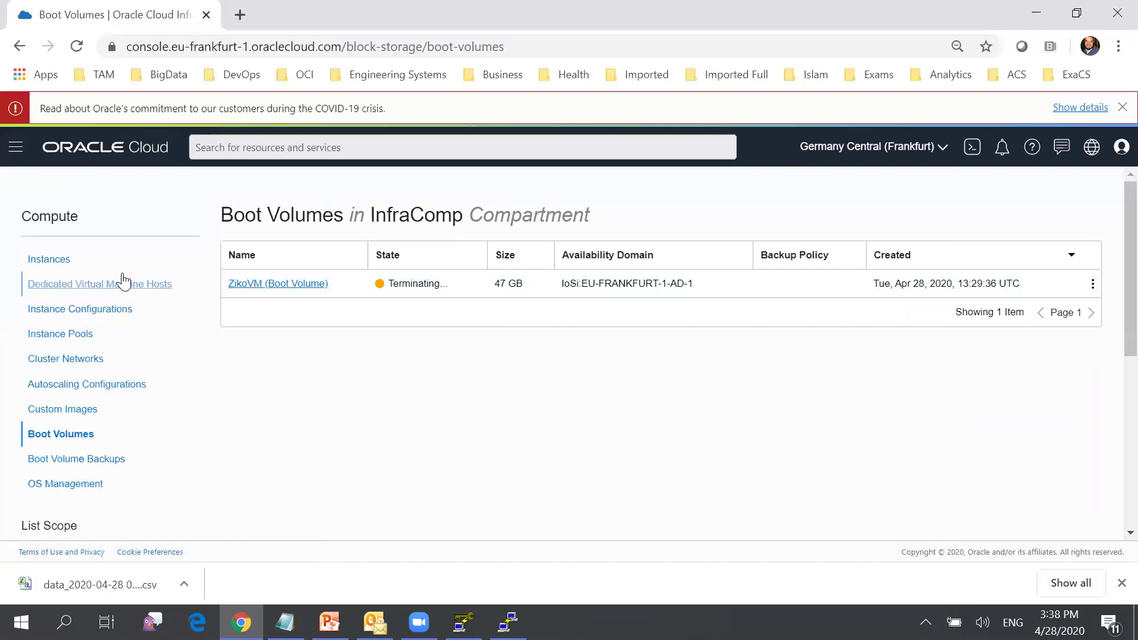
- Check the termination status of the ZikoVM instance and its boot volume
click(45, 265)
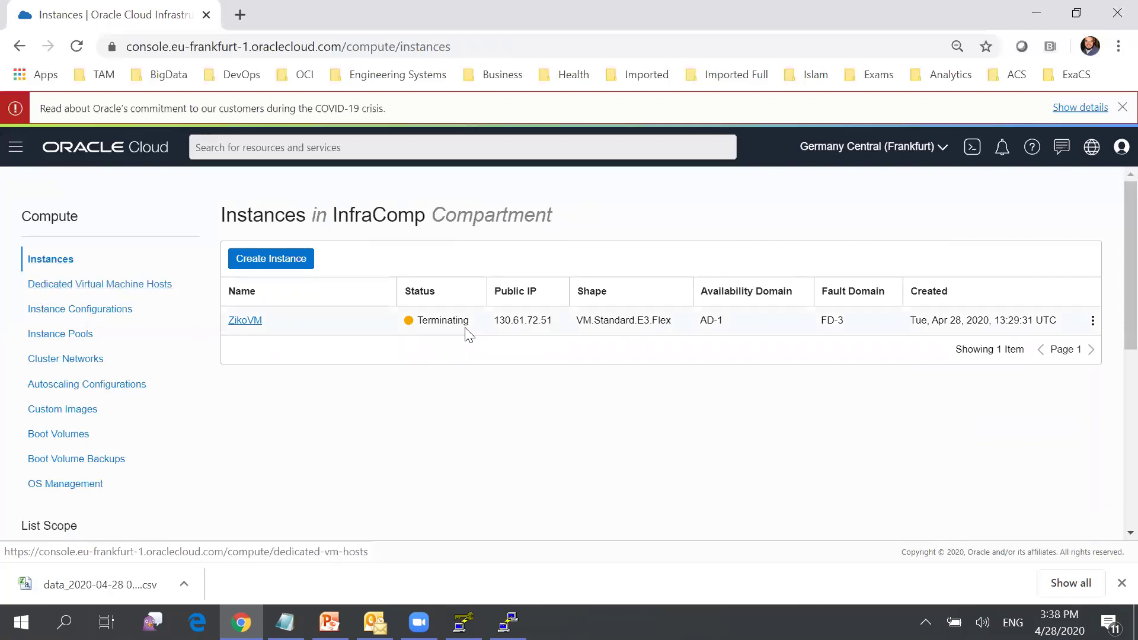
click(83, 438)
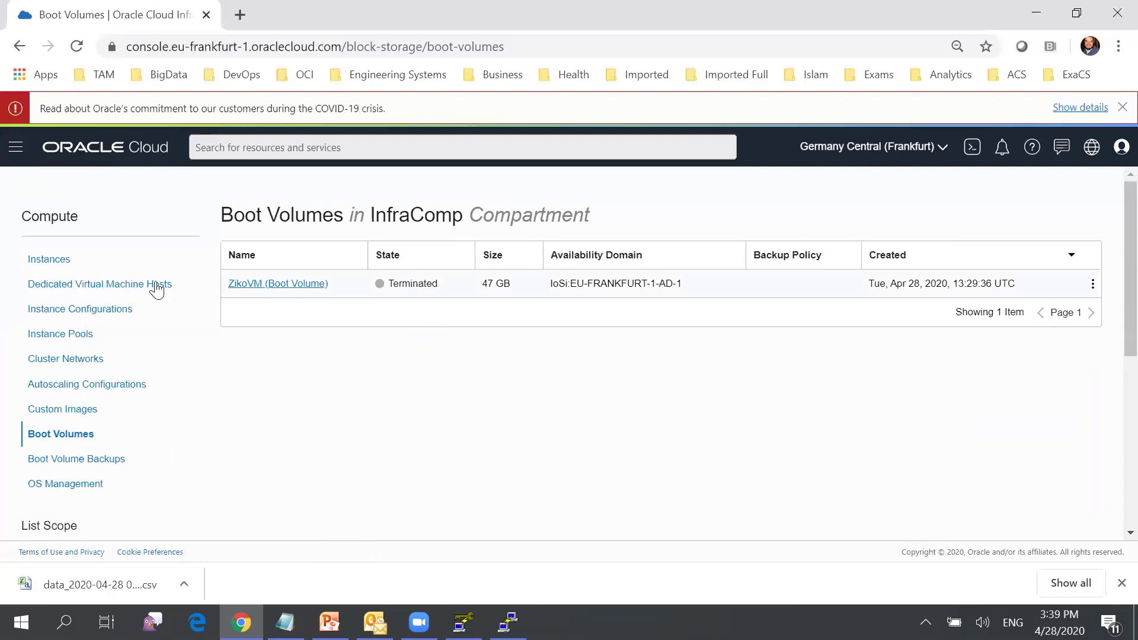
click(62, 260)
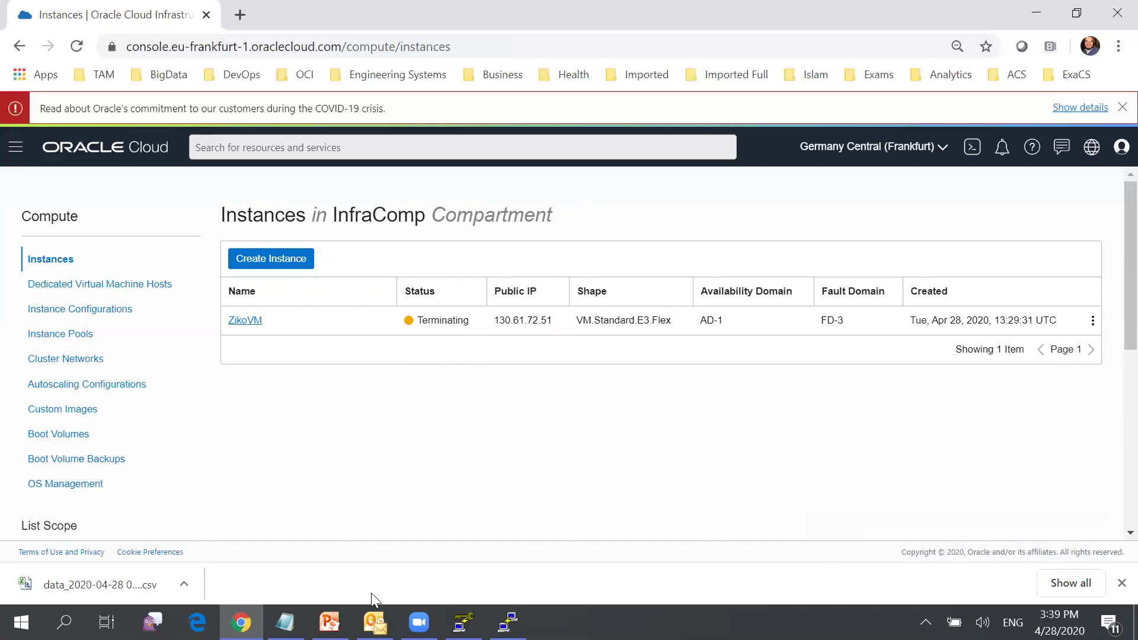
- View the Solution Diagram slide in PowerPoint, minimize the presentation and switch to Zoom
click(329, 622)
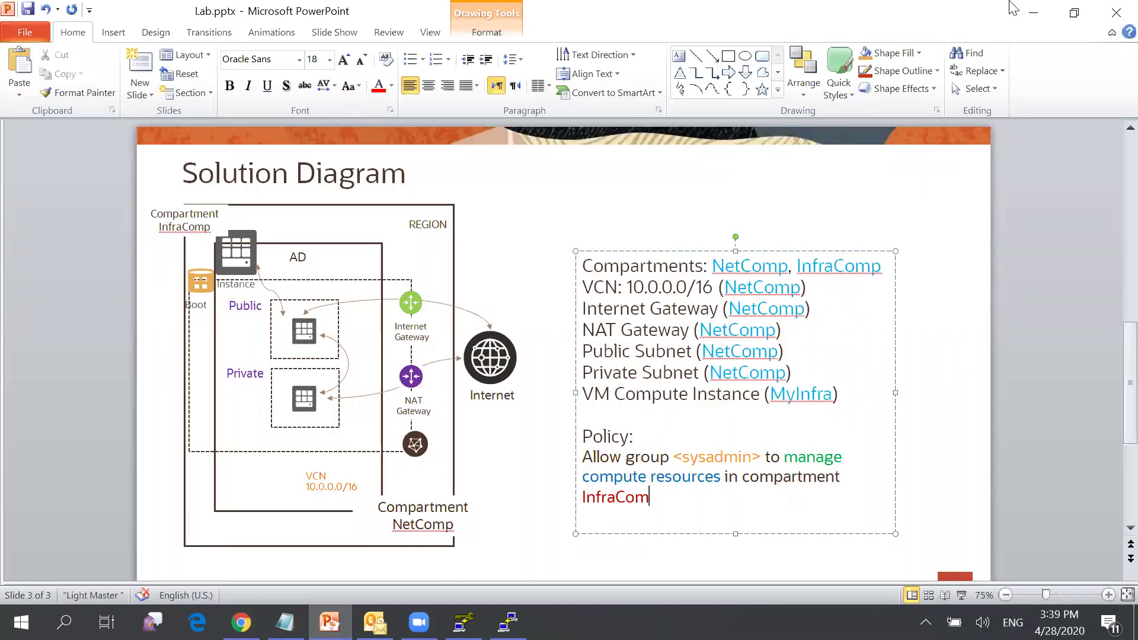
click(1033, 12)
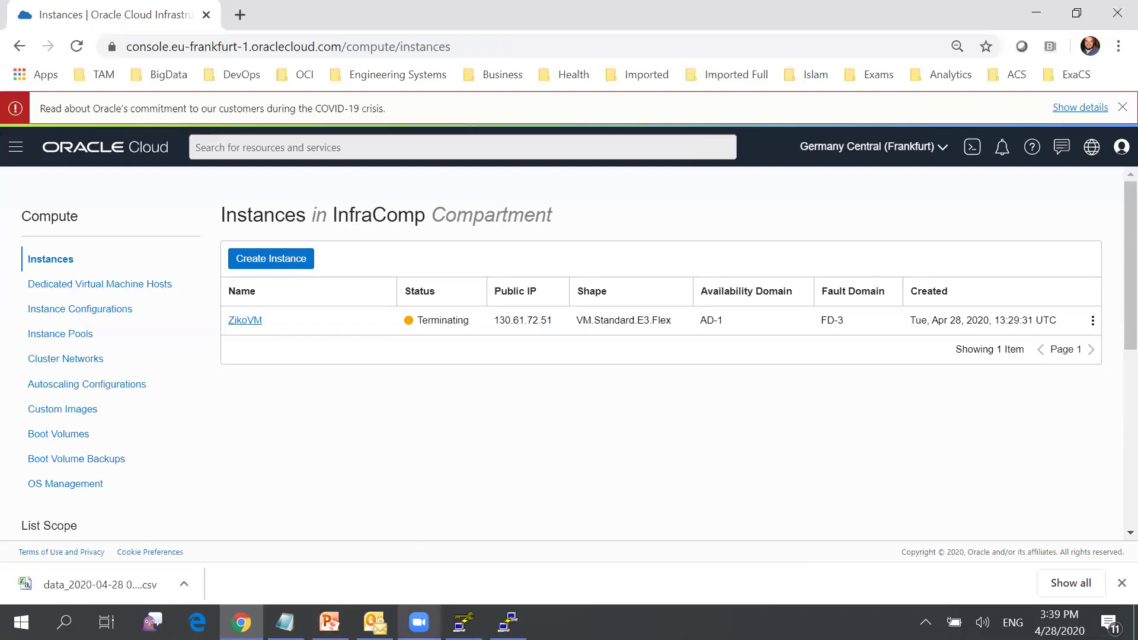
mouse_move(420, 622)
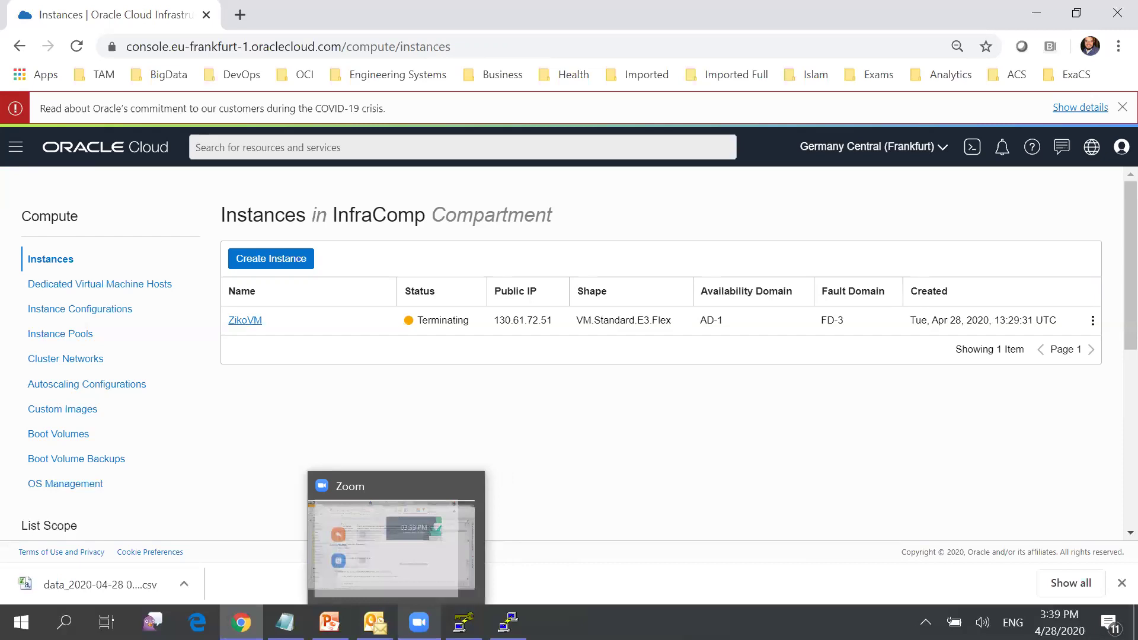
click(419, 623)
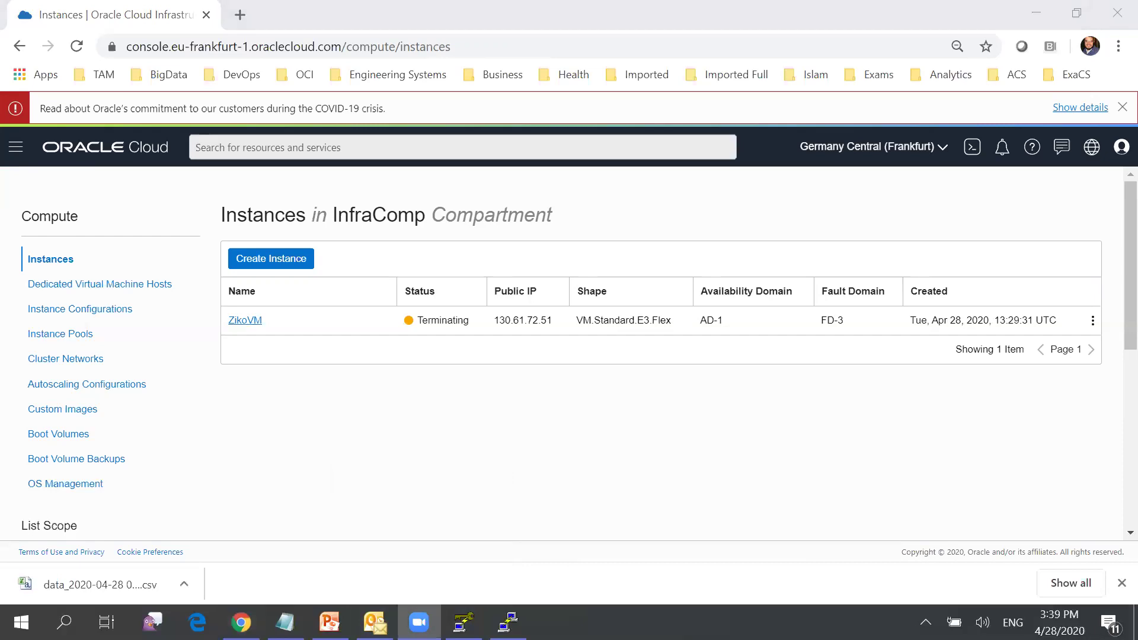